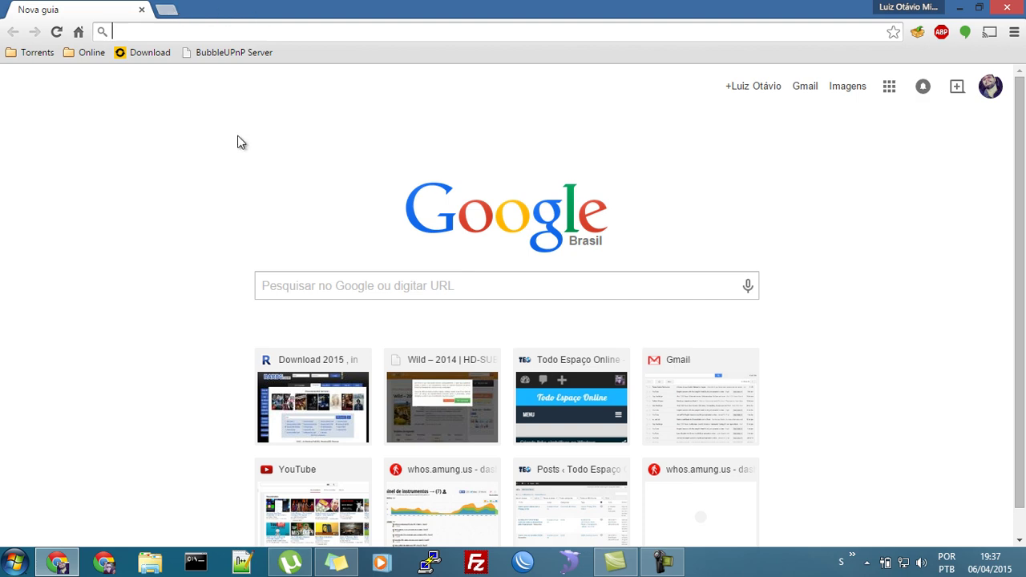
Step: Minimize the browser and locate the serviio-1.5.1-win-setup.exe installer on the desktop
{"action": "left_click", "coordinate": [960, 8]}
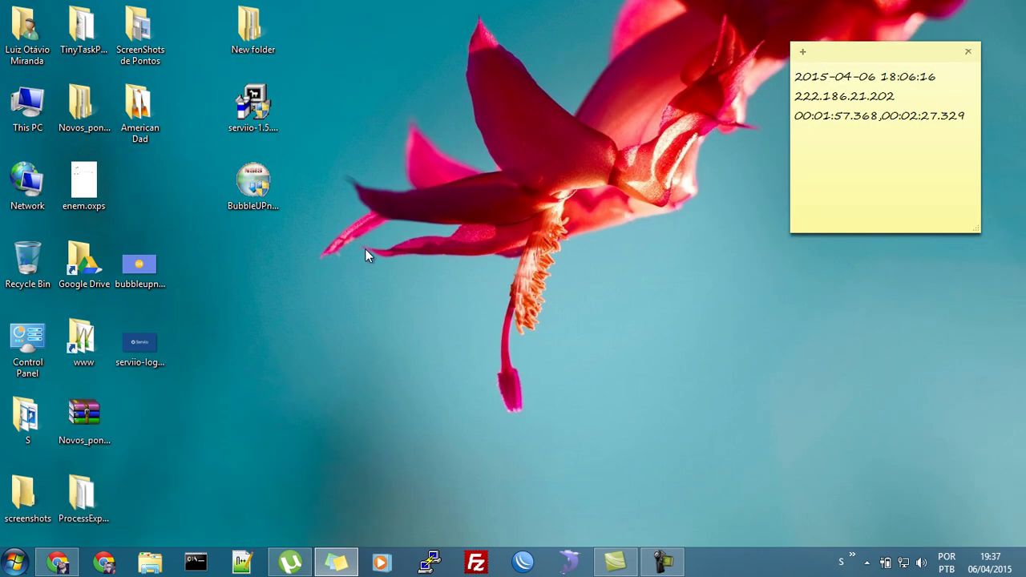
{"action": "left_click", "coordinate": [365, 249]}
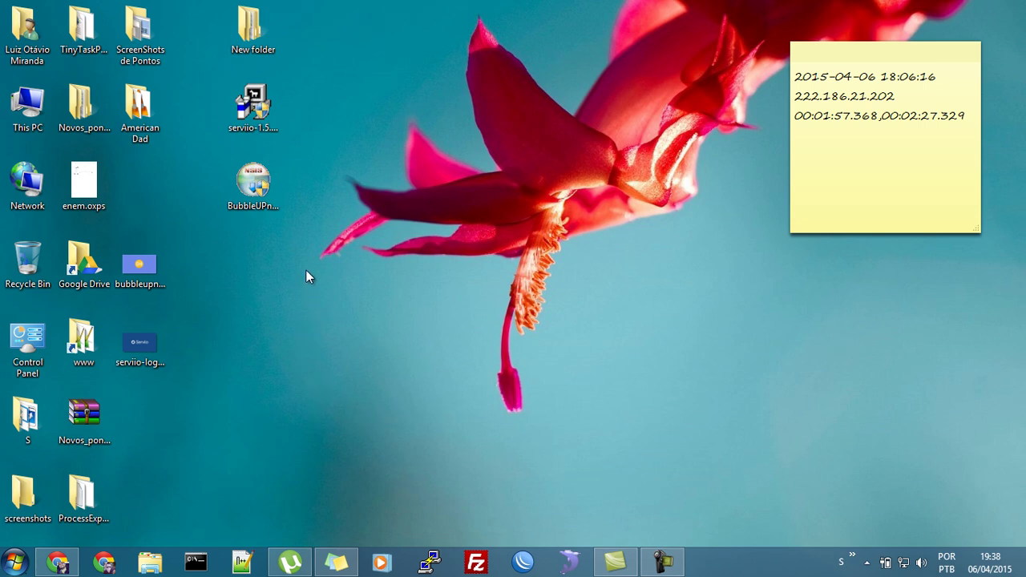
{"action": "left_click", "coordinate": [253, 104]}
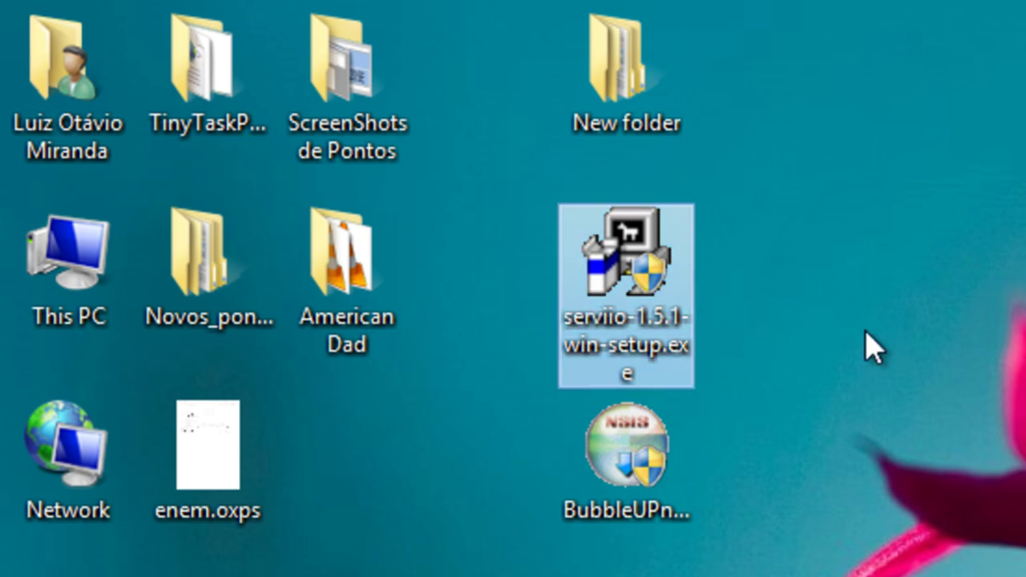
{"action": "left_click", "coordinate": [467, 291]}
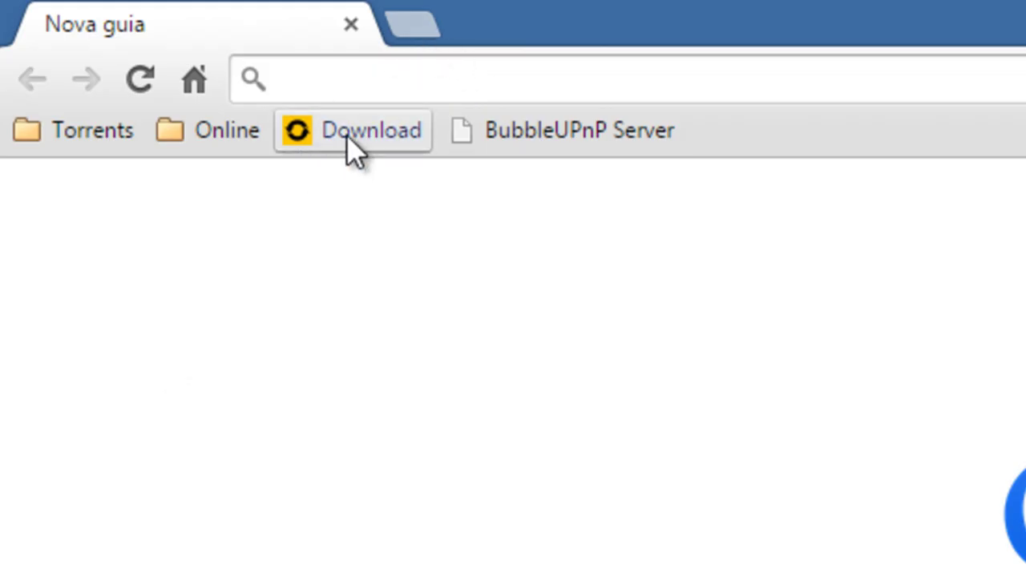
Step: Open the bookmarked serviio.org/download page in the browser and go to the latest release downloads
{"action": "left_click", "coordinate": [347, 137]}
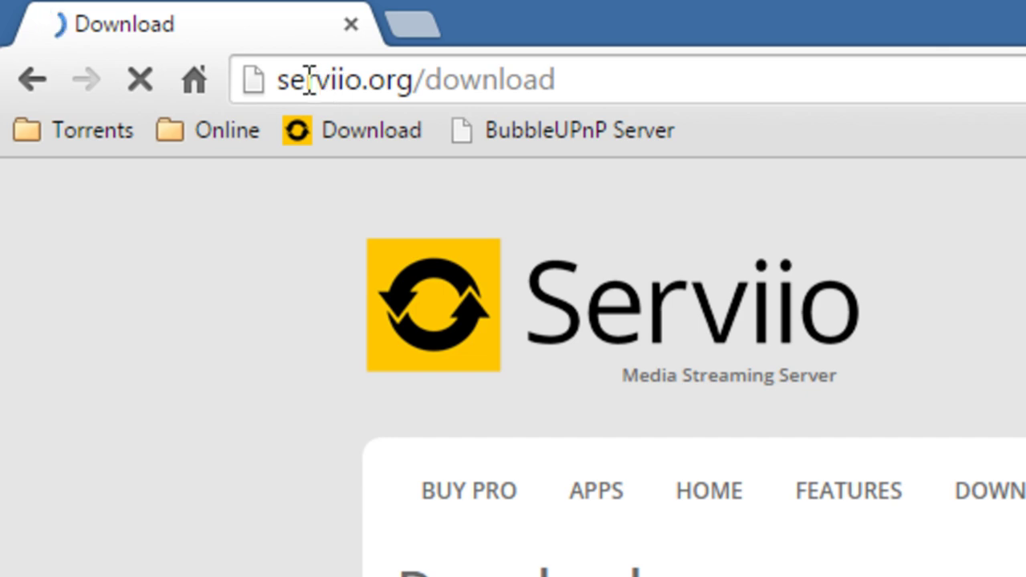
{"action": "left_click", "coordinate": [440, 91]}
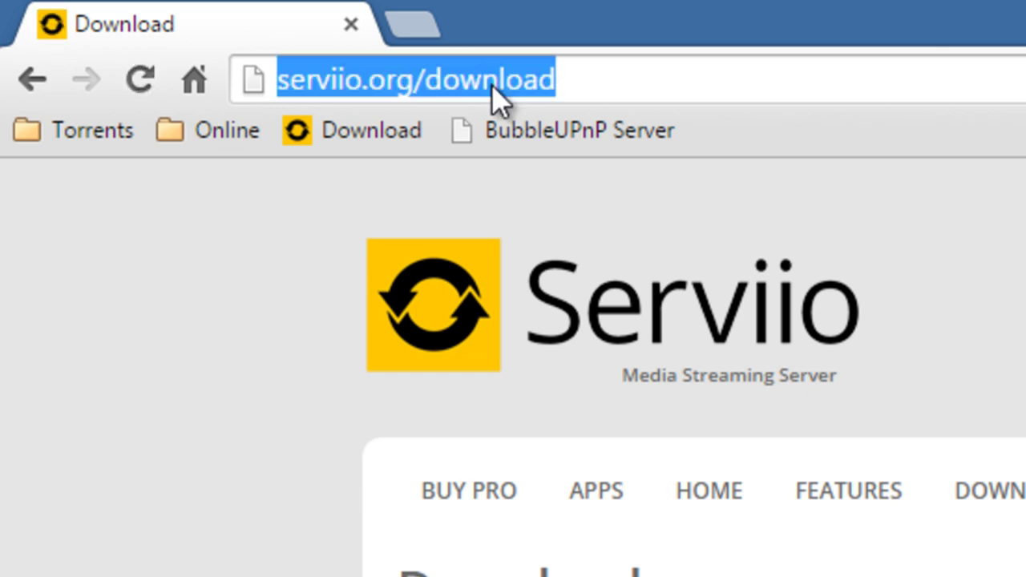
{"action": "scroll", "coordinate": [513, 361], "scroll_direction": "down", "scroll_amount": 5}
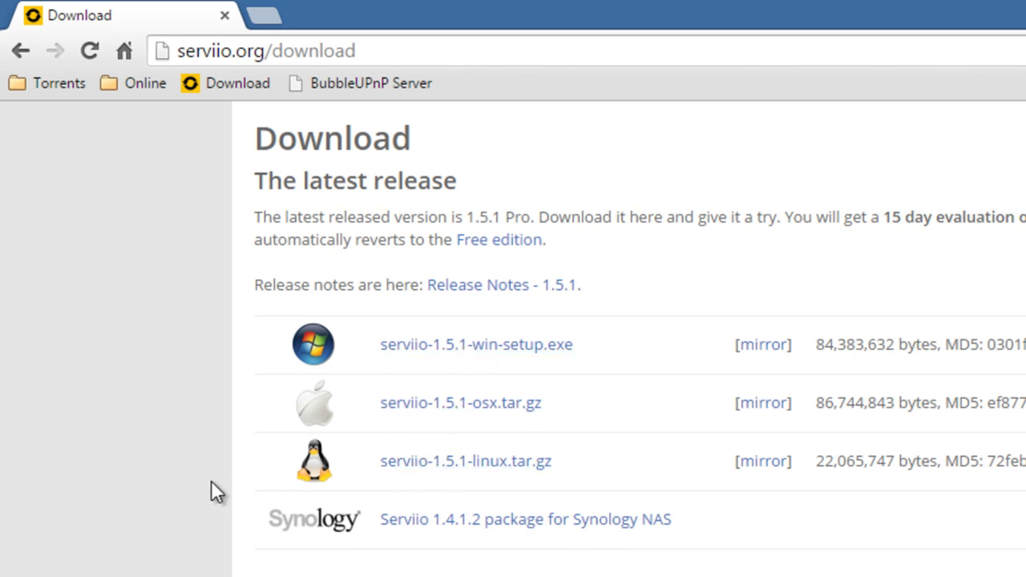
Step: Examine the minimal memory and disk space requirements on the Serviio download page, including the space needed for transcoding
{"action": "scroll", "coordinate": [213, 490], "scroll_direction": "down", "scroll_amount": 3}
{"action": "scroll", "coordinate": [216, 485], "scroll_direction": "down", "scroll_amount": 2}
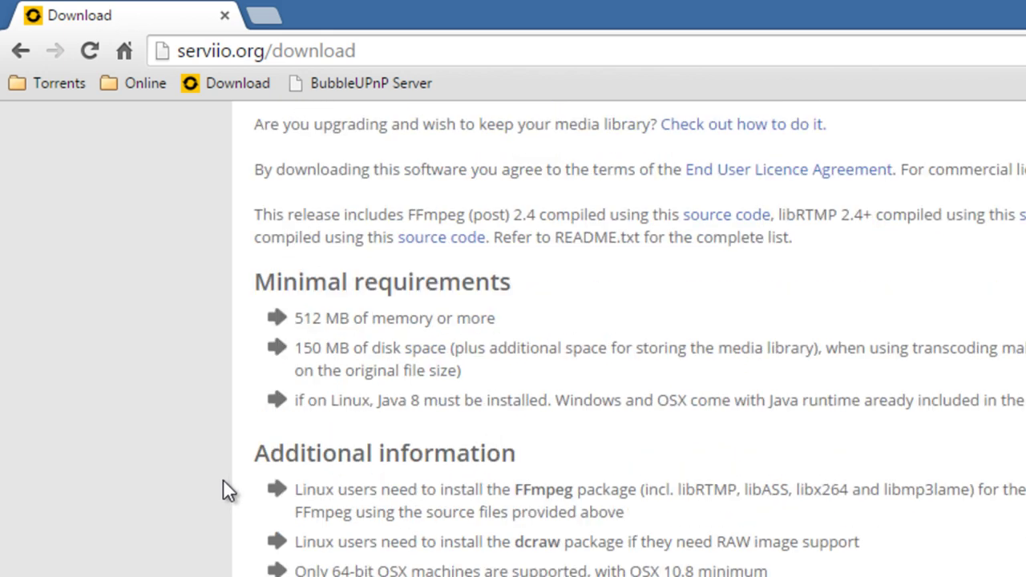
{"action": "scroll", "coordinate": [334, 294], "scroll_direction": "up", "scroll_amount": 1}
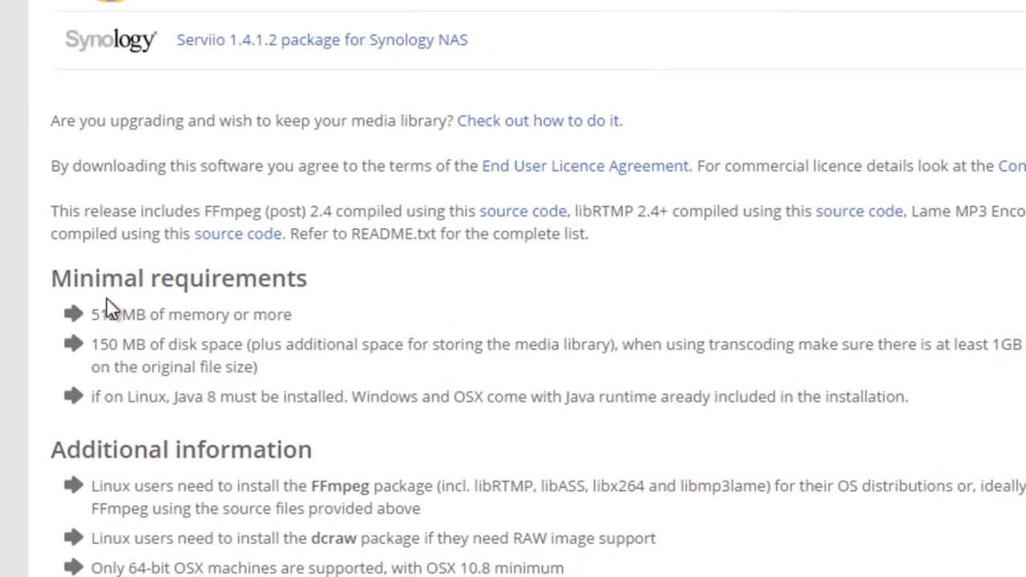
{"action": "left_click_drag", "start_coordinate": [95, 281], "coordinate": [226, 286]}
{"action": "left_click", "coordinate": [225, 286]}
{"action": "left_click_drag", "start_coordinate": [90, 315], "coordinate": [297, 318]}
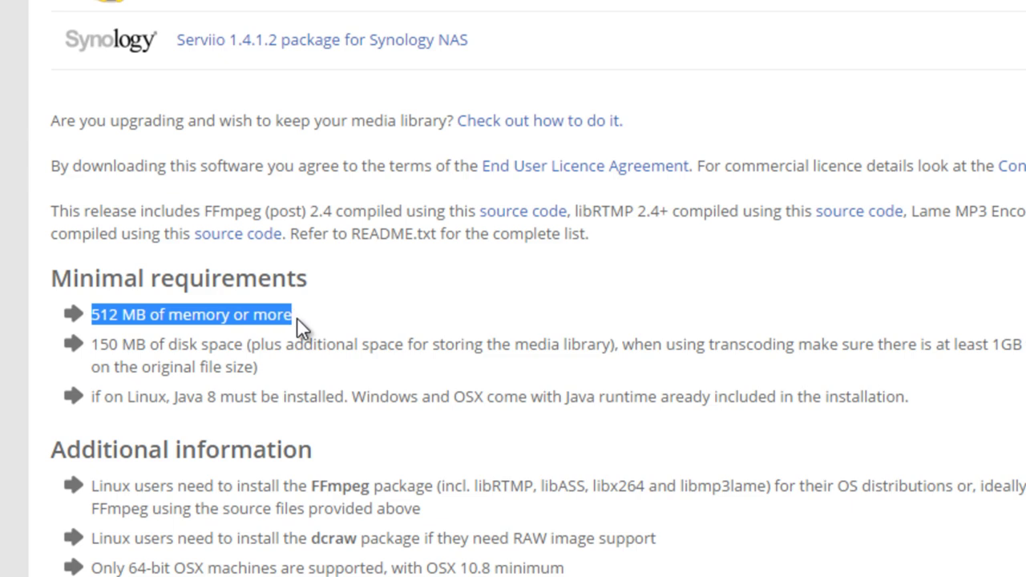
{"action": "left_click", "coordinate": [303, 339]}
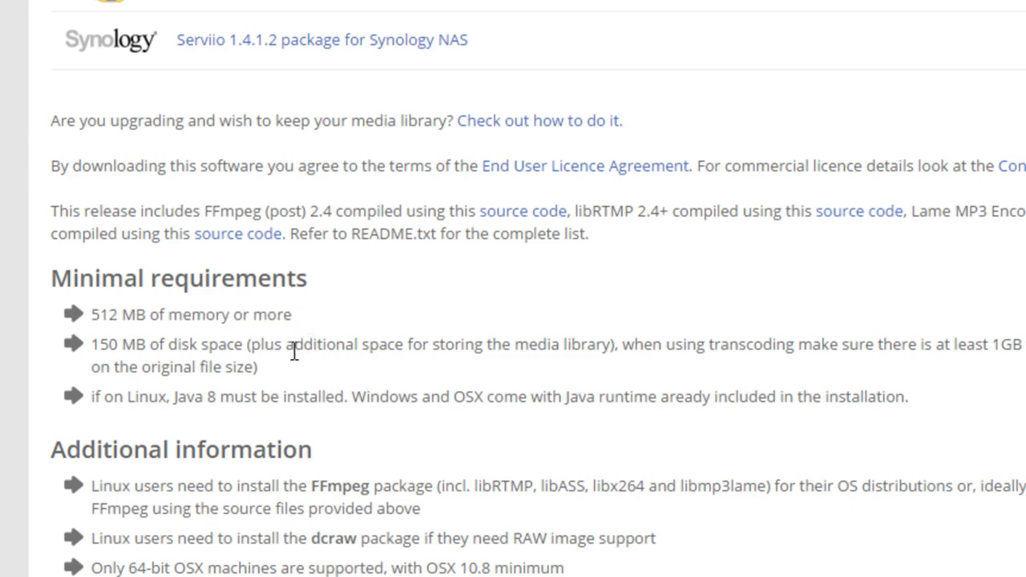
{"action": "scroll", "coordinate": [276, 356], "scroll_direction": "down", "scroll_amount": 2}
{"action": "left_click_drag", "start_coordinate": [121, 226], "coordinate": [258, 226]}
{"action": "left_click", "coordinate": [337, 235]}
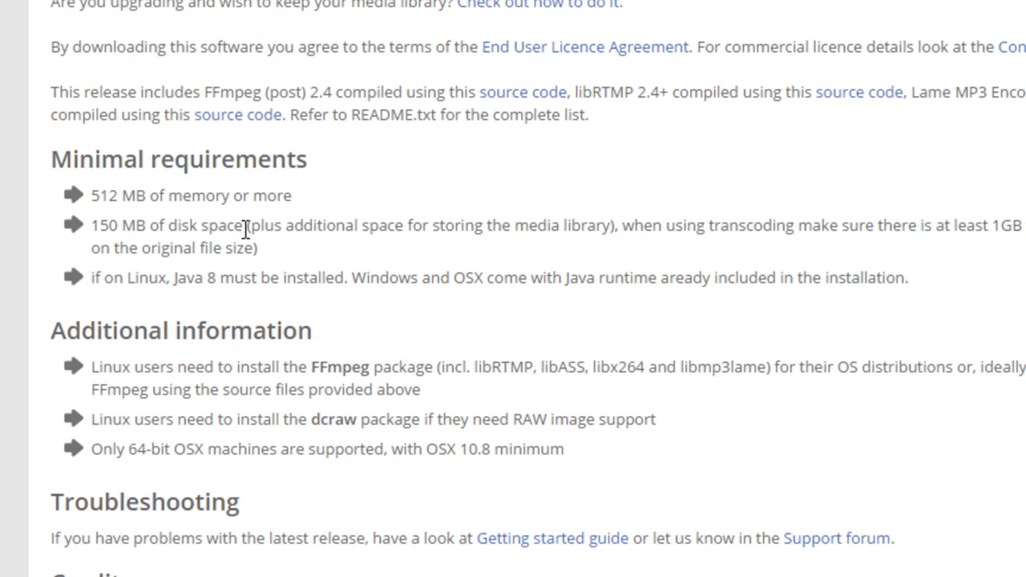
{"action": "left_click_drag", "start_coordinate": [361, 227], "coordinate": [616, 227]}
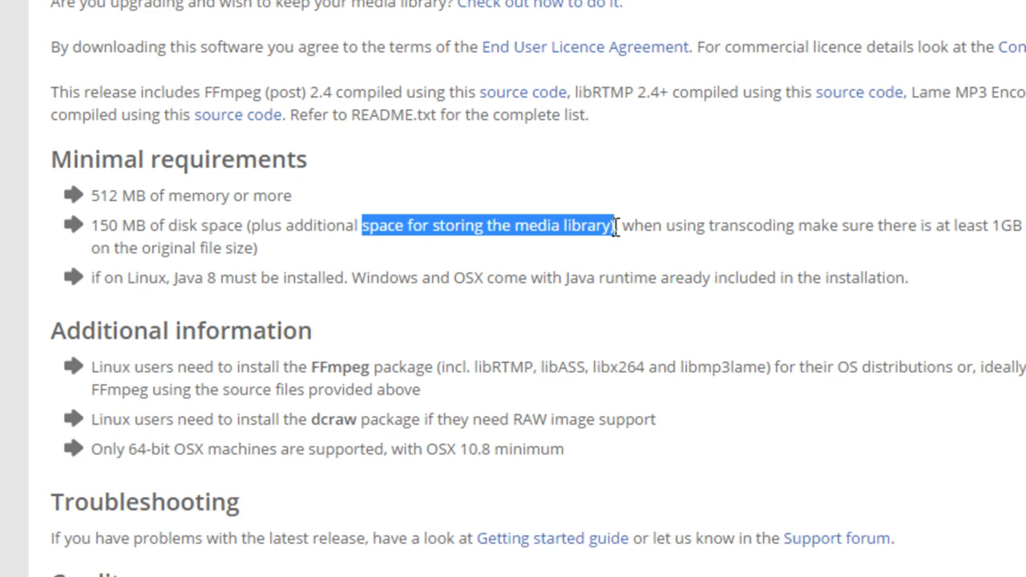
{"action": "left_click", "coordinate": [672, 220]}
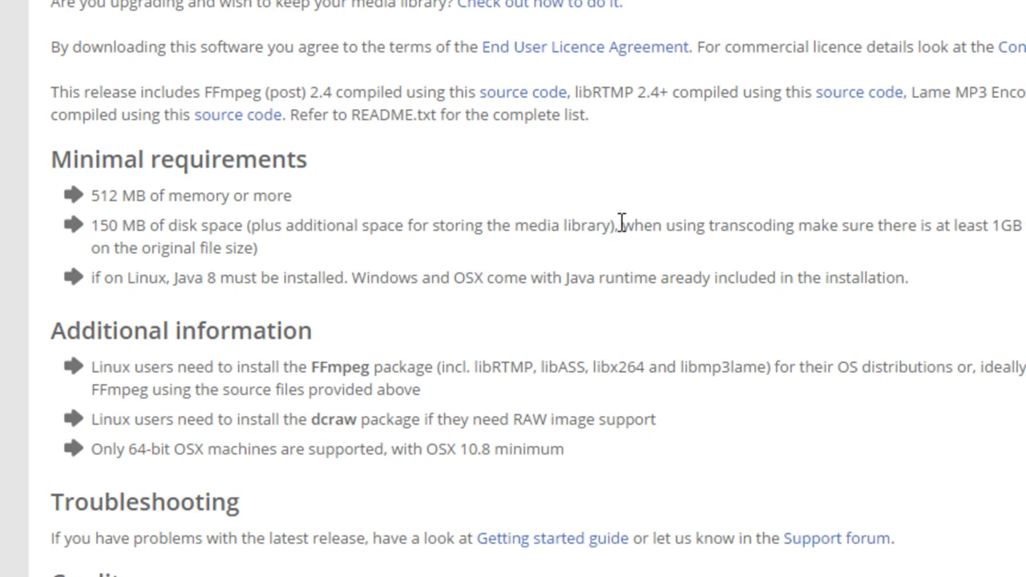
{"action": "left_click_drag", "start_coordinate": [631, 224], "coordinate": [1018, 244]}
{"action": "left_click", "coordinate": [529, 244]}
Step: Review the Java requirement and the additional information for Linux users, then return to the release downloads
{"action": "left_click_drag", "start_coordinate": [174, 277], "coordinate": [913, 277]}
{"action": "left_click", "coordinate": [918, 286]}
{"action": "left_click_drag", "start_coordinate": [215, 275], "coordinate": [328, 270]}
{"action": "left_click", "coordinate": [346, 276]}
{"action": "double_click", "coordinate": [342, 278]}
{"action": "left_click", "coordinate": [329, 320]}
{"action": "left_click_drag", "start_coordinate": [149, 331], "coordinate": [247, 419]}
{"action": "left_click", "coordinate": [246, 419]}
{"action": "scroll", "coordinate": [332, 481], "scroll_direction": "down", "scroll_amount": 3}
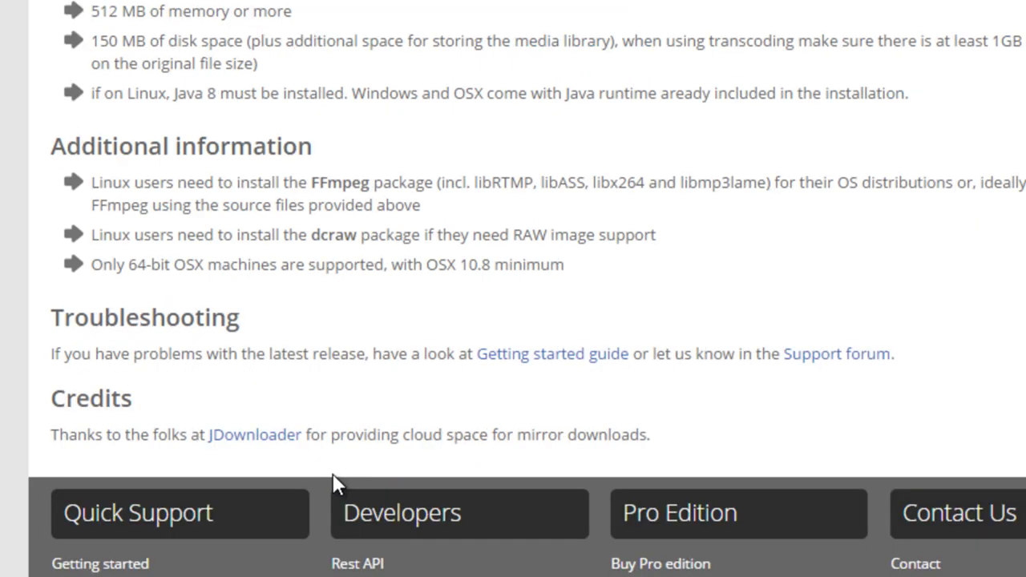
{"action": "scroll", "coordinate": [339, 476], "scroll_direction": "up", "scroll_amount": 15}
{"action": "scroll", "coordinate": [88, 485], "scroll_direction": "down", "scroll_amount": 2}
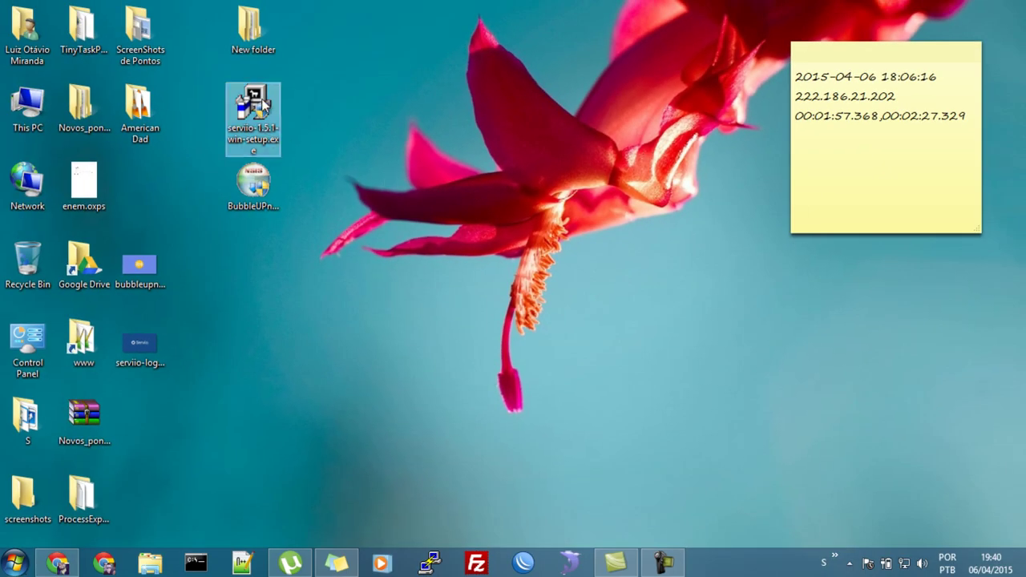
Step: Install Serviio from the desktop installer with the common files, Serviio server and Serviio console components
{"action": "double_click", "coordinate": [263, 106]}
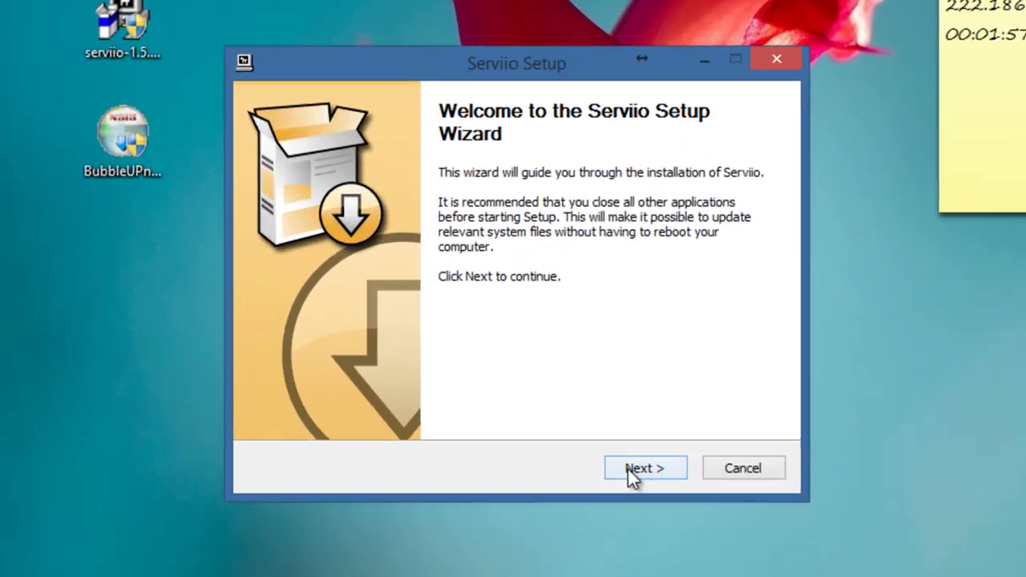
{"action": "left_click", "coordinate": [590, 401]}
{"action": "left_click", "coordinate": [663, 513]}
{"action": "left_click", "coordinate": [663, 509]}
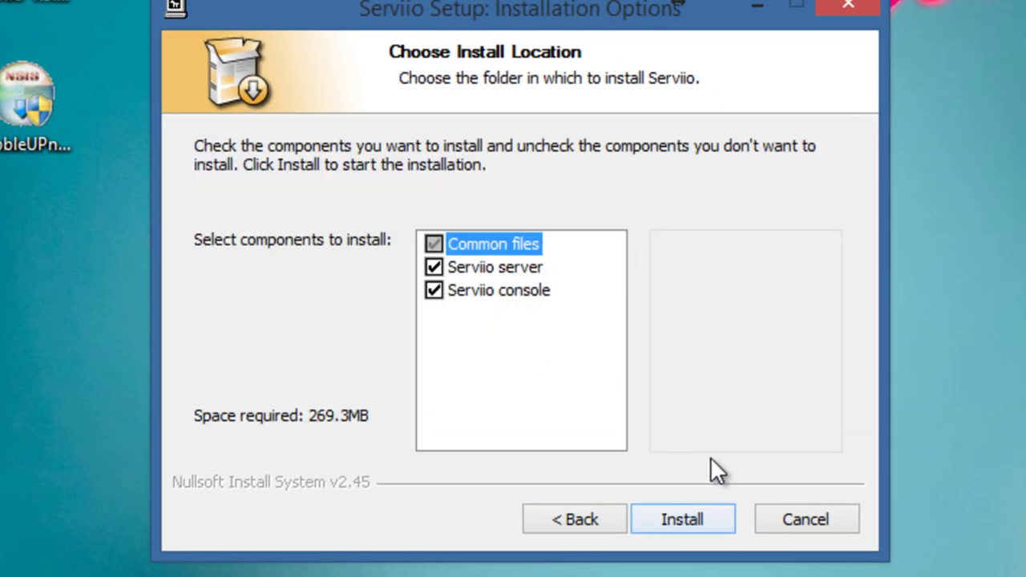
{"action": "left_click", "coordinate": [718, 526]}
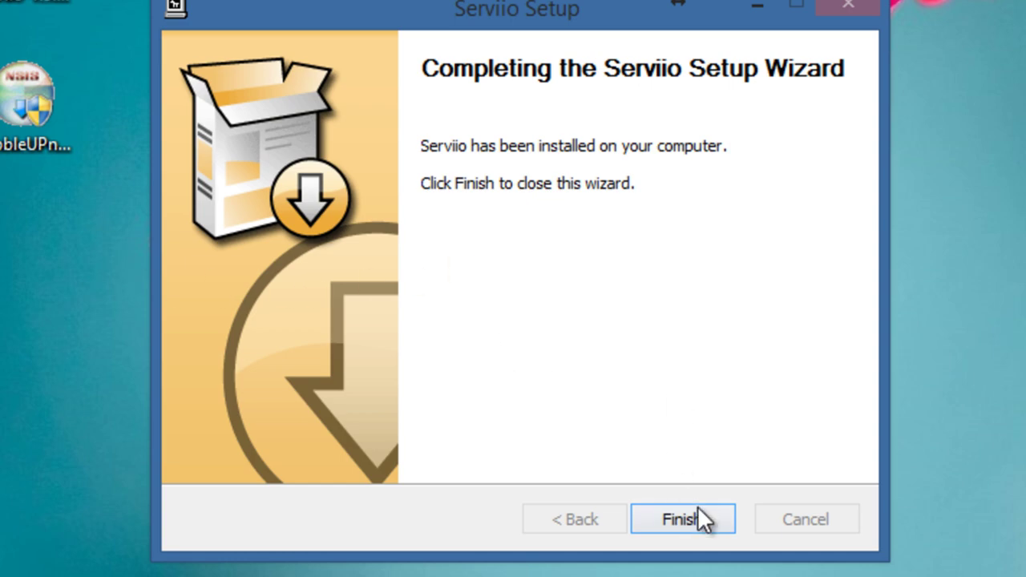
{"action": "left_click", "coordinate": [696, 517]}
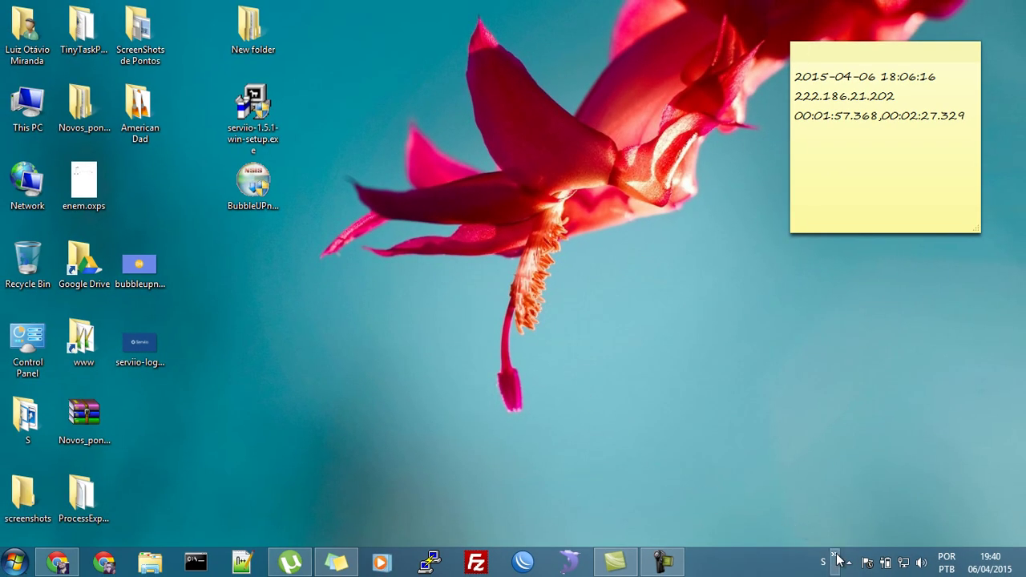
Step: Launch Serviio Console from the installed Serviio programs
{"action": "left_click", "coordinate": [848, 561]}
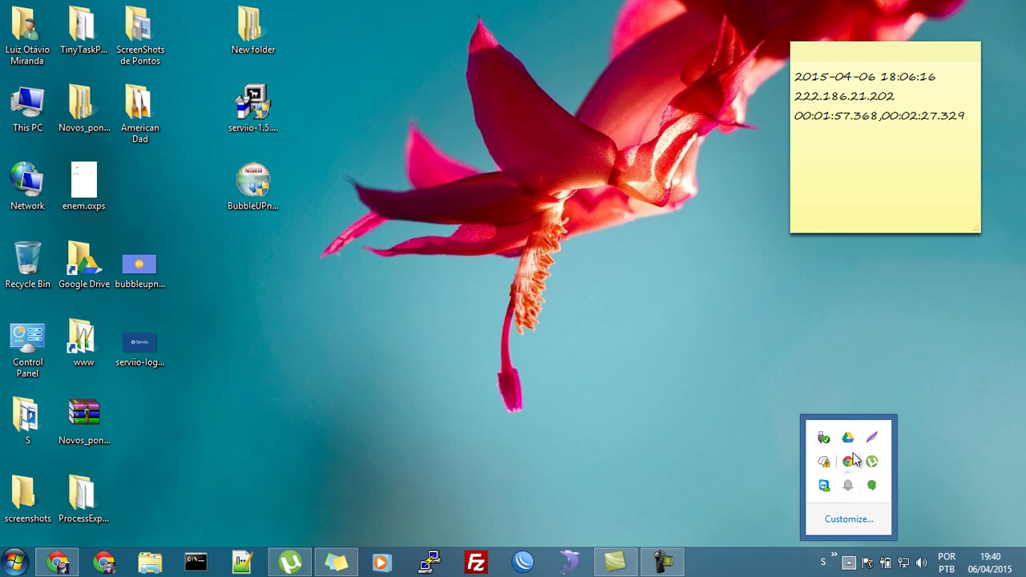
{"action": "left_click", "coordinate": [16, 561]}
{"action": "mouse_move", "coordinate": [76, 477]}
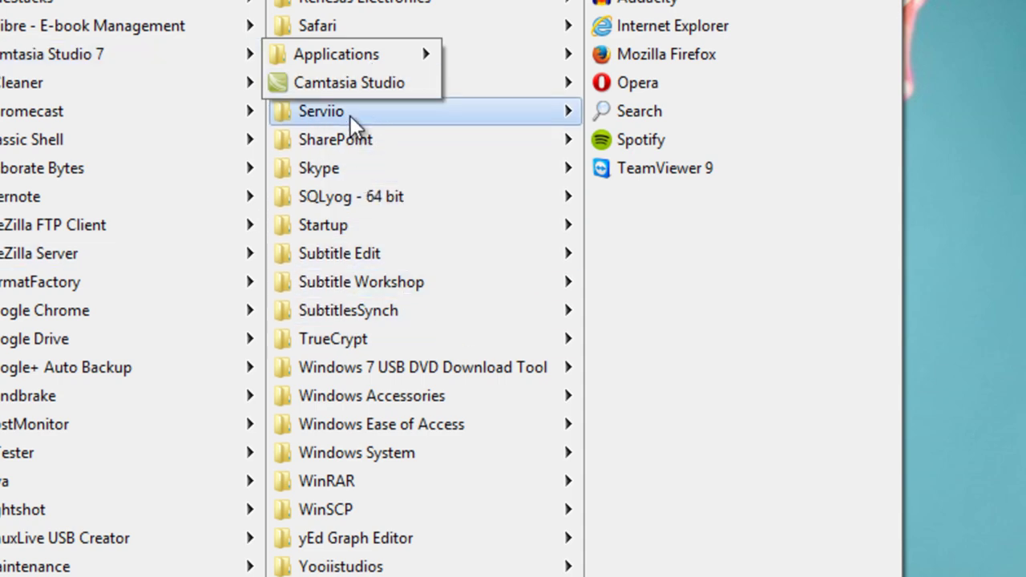
{"action": "mouse_move", "coordinate": [365, 116]}
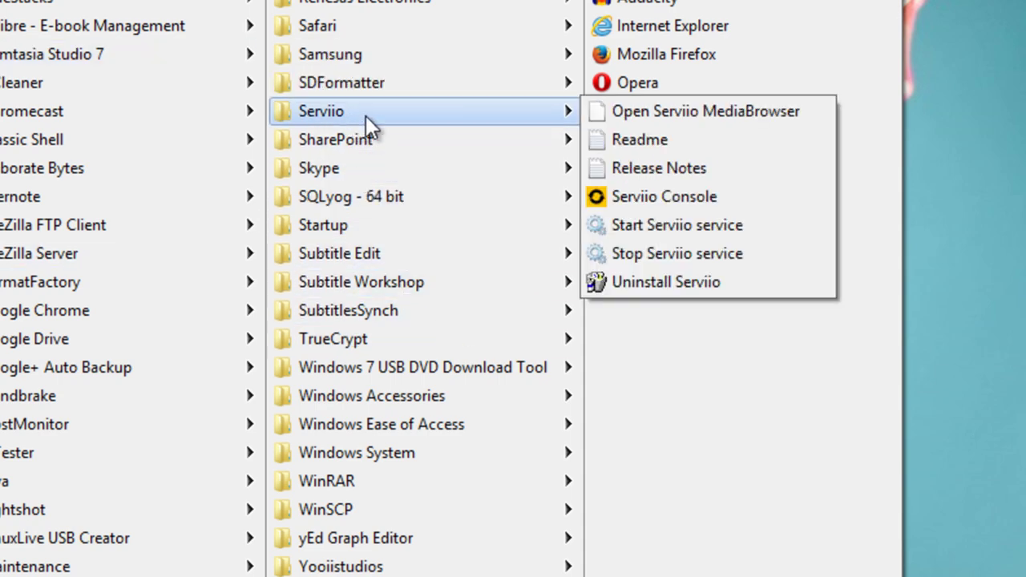
{"action": "left_click", "coordinate": [673, 199]}
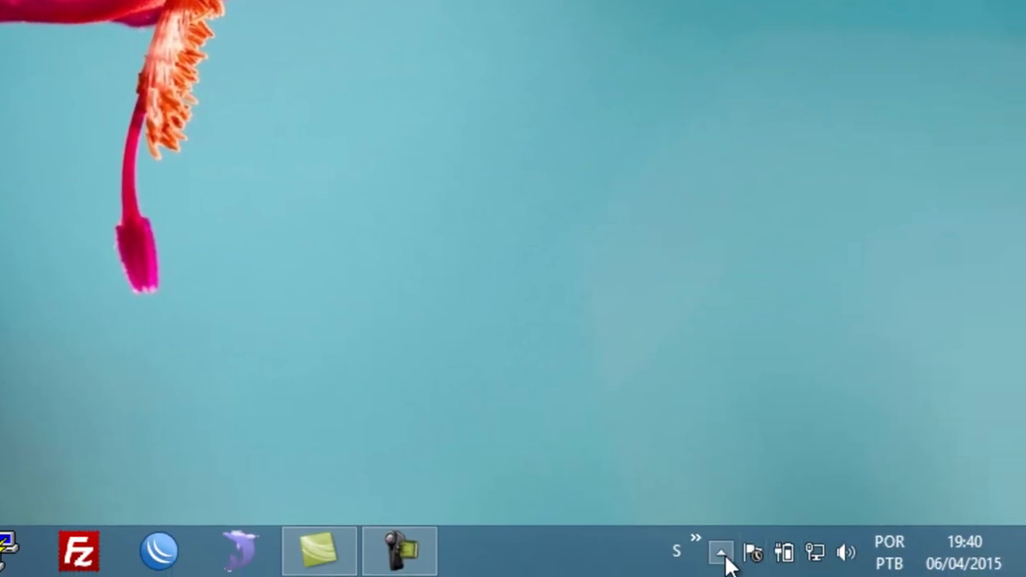
Step: Bring up the running Serviio console window and display the library's shared folders settings
{"action": "left_click", "coordinate": [722, 555]}
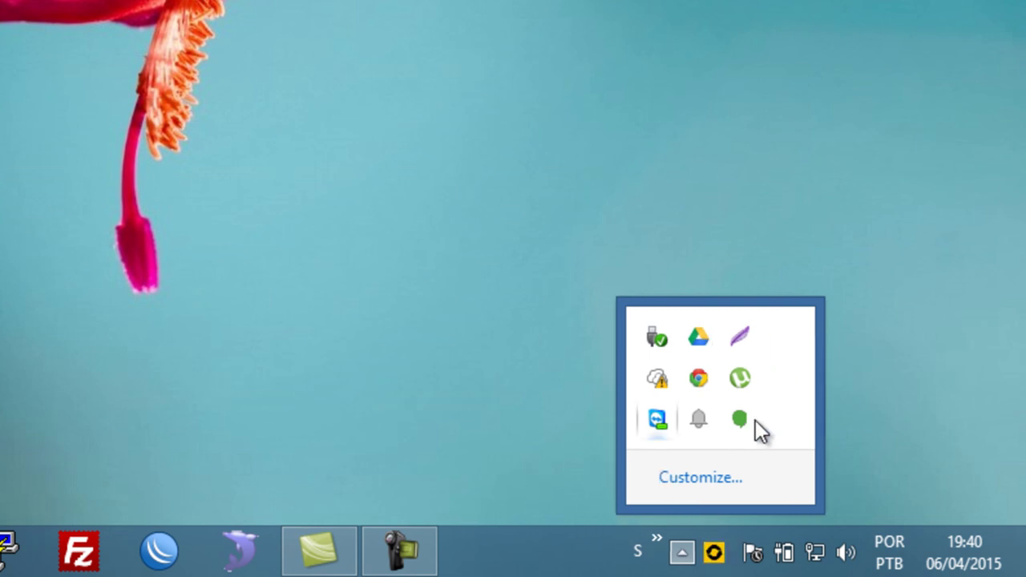
{"action": "double_click", "coordinate": [713, 553]}
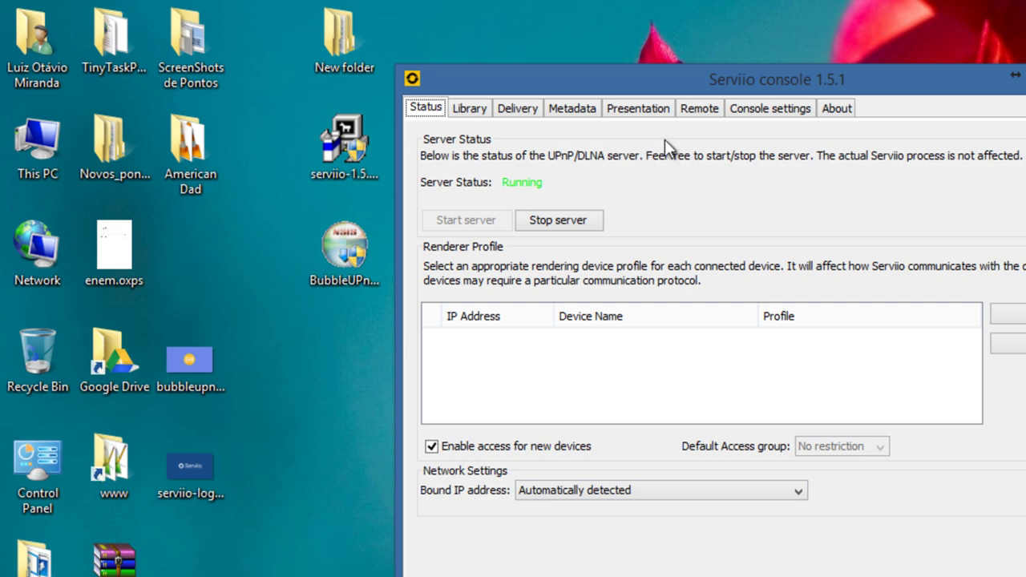
{"action": "left_click_drag", "start_coordinate": [553, 80], "coordinate": [565, 60]}
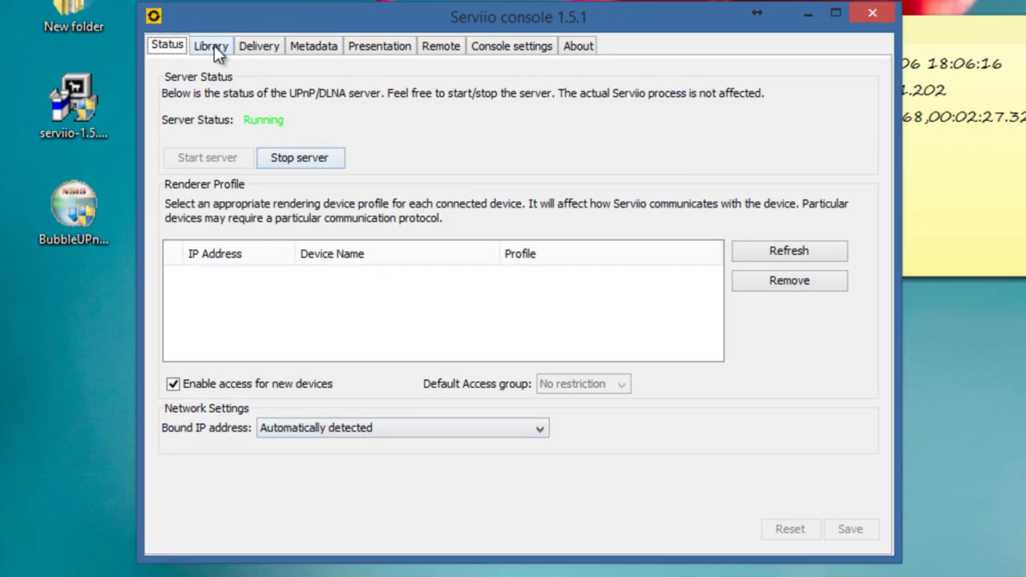
{"action": "left_click", "coordinate": [213, 47]}
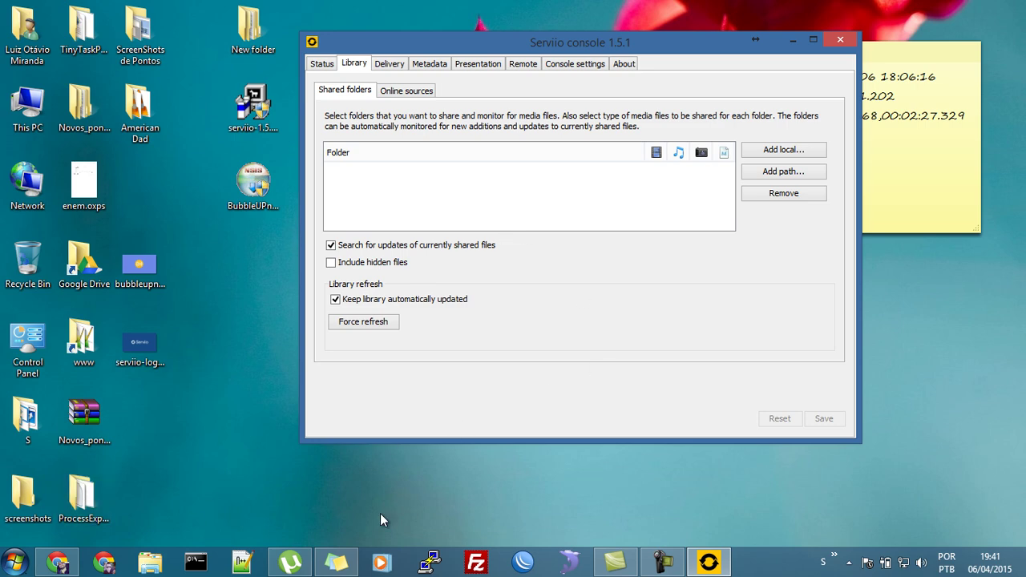
Step: Launch SideSync 3.0 and minimize the Serviio console that covers it
{"action": "left_click", "coordinate": [839, 555]}
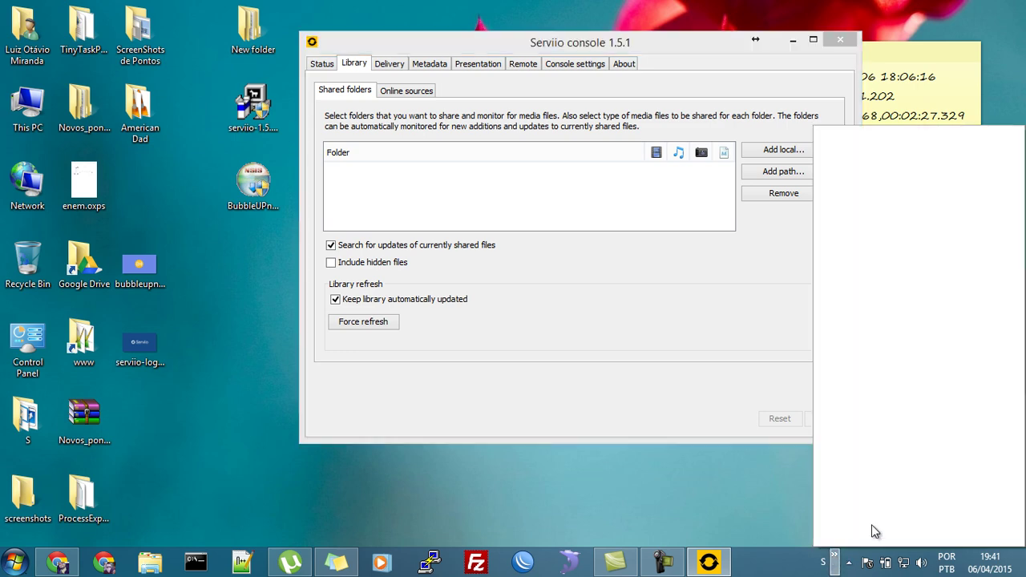
{"action": "left_click", "coordinate": [868, 525]}
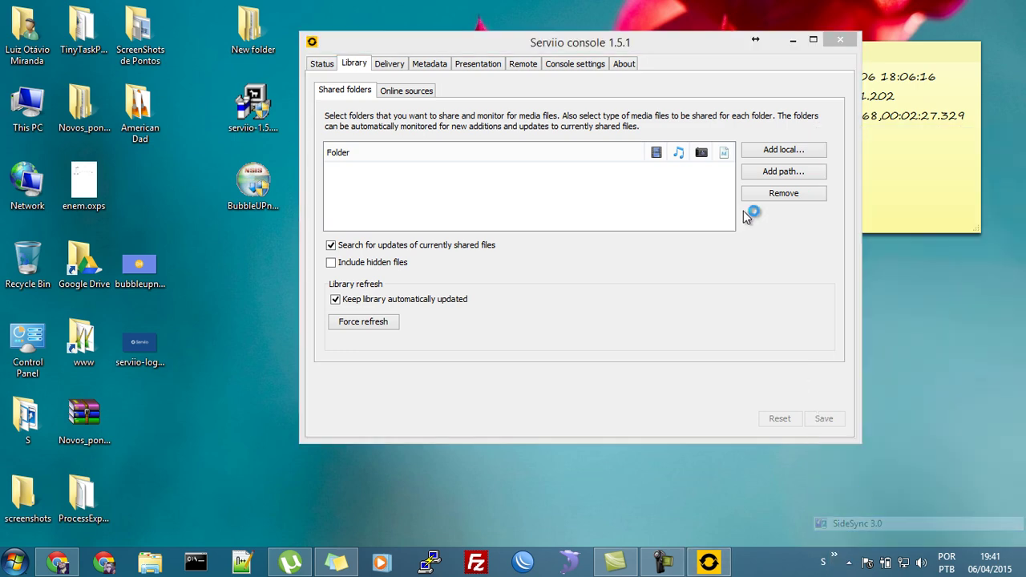
{"action": "left_click", "coordinate": [610, 40]}
{"action": "left_click_drag", "start_coordinate": [572, 37], "coordinate": [445, 39]}
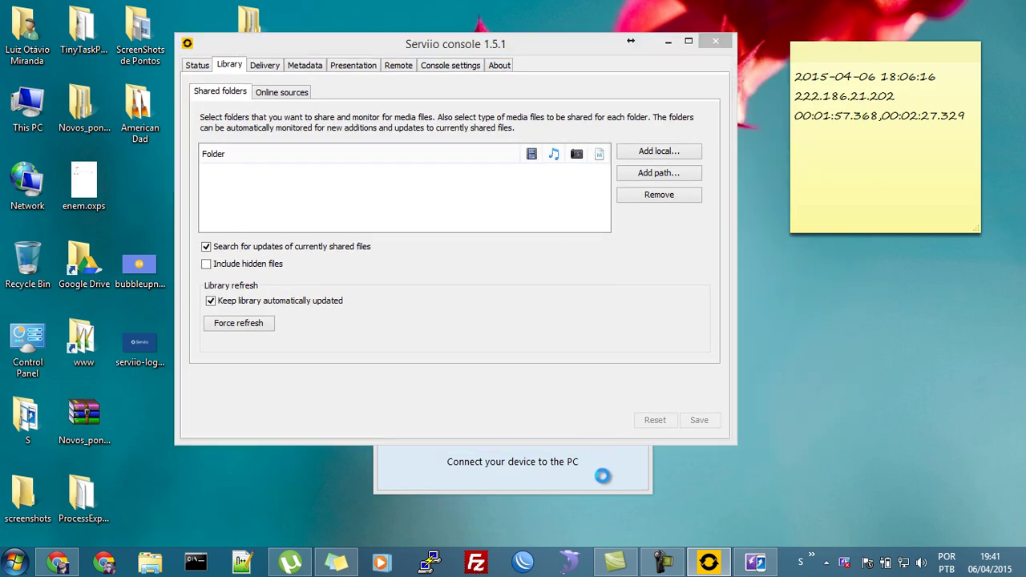
{"action": "left_click", "coordinate": [669, 42]}
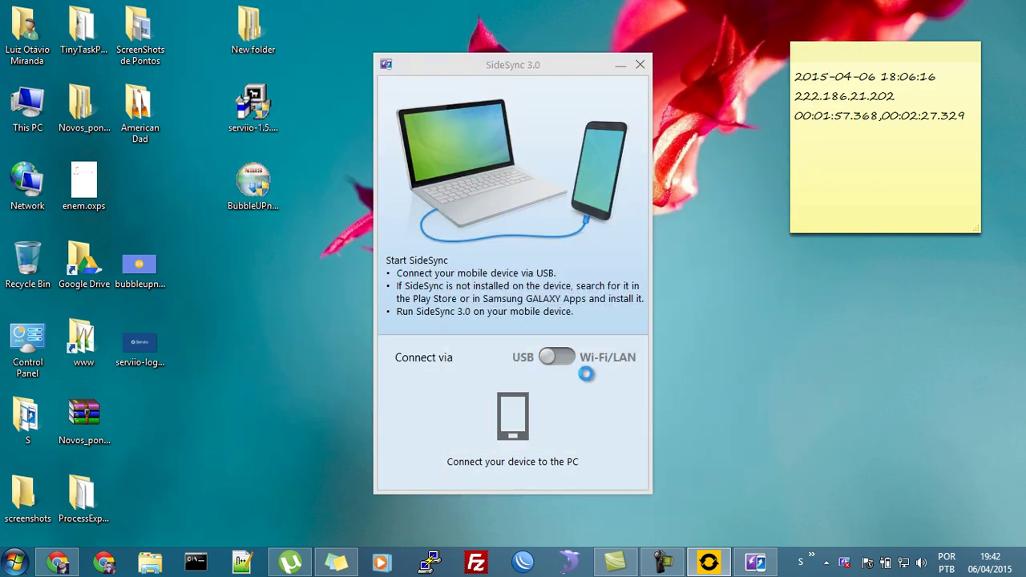
Step: Connect SideSync to the phone via Wi-Fi/LAN, move the mirrored phone window aside and dismiss the connection notification
{"action": "left_click", "coordinate": [564, 358]}
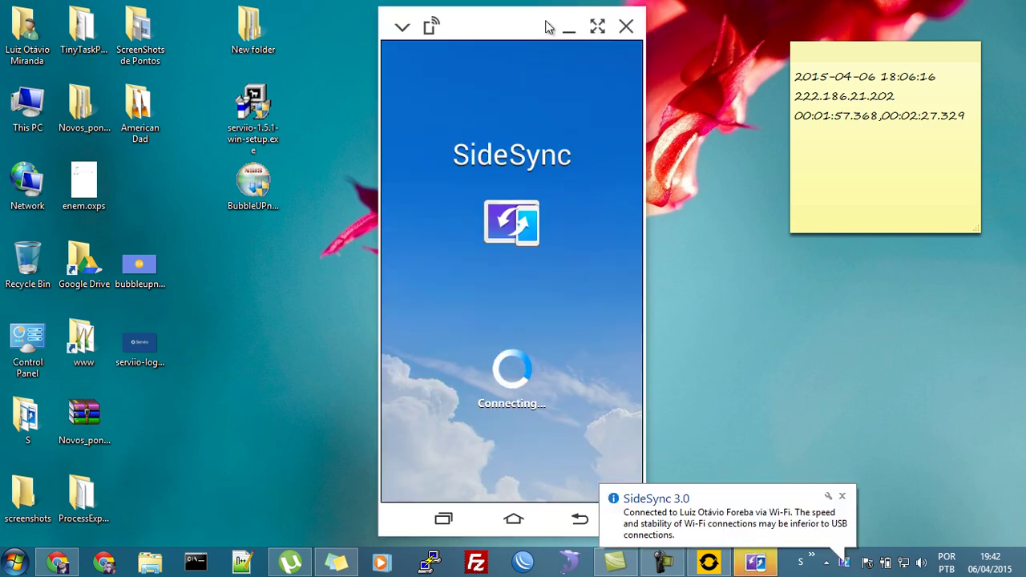
{"action": "left_click_drag", "start_coordinate": [539, 23], "coordinate": [832, 31]}
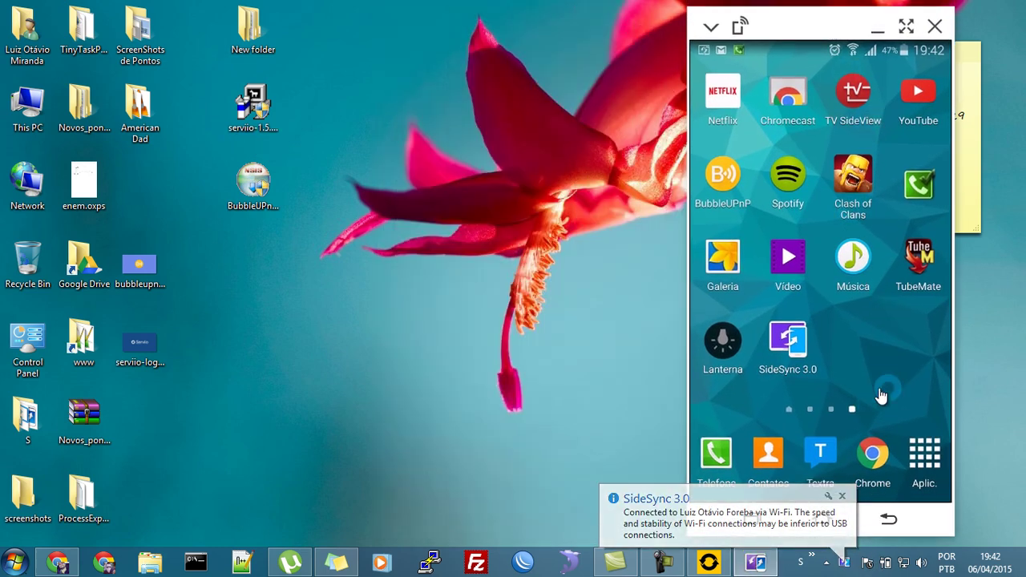
{"action": "left_click", "coordinate": [843, 495]}
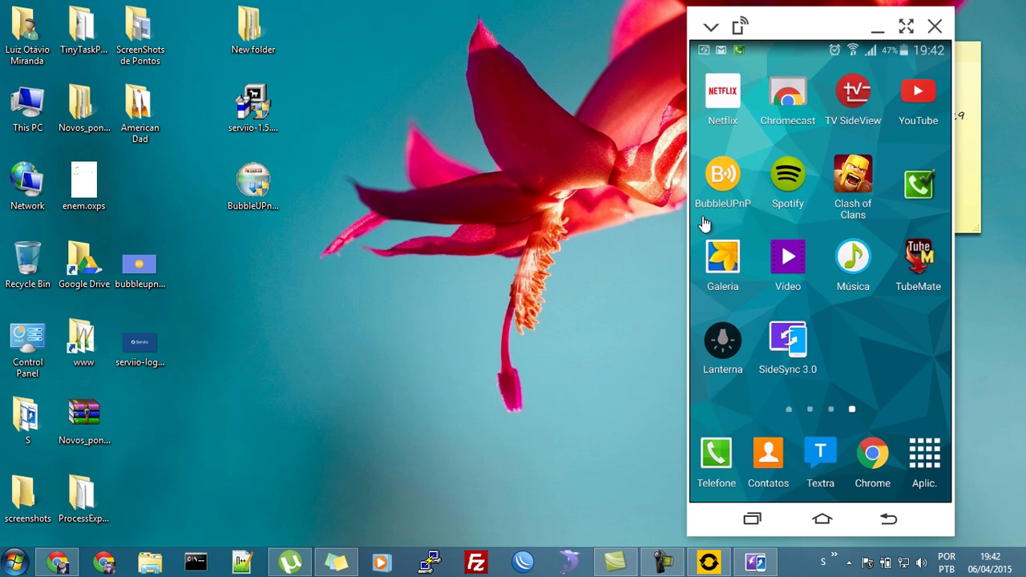
Step: Launch BubbleUPnP on the mirrored phone and select the Serviio media server as its library source
{"action": "left_click", "coordinate": [721, 183]}
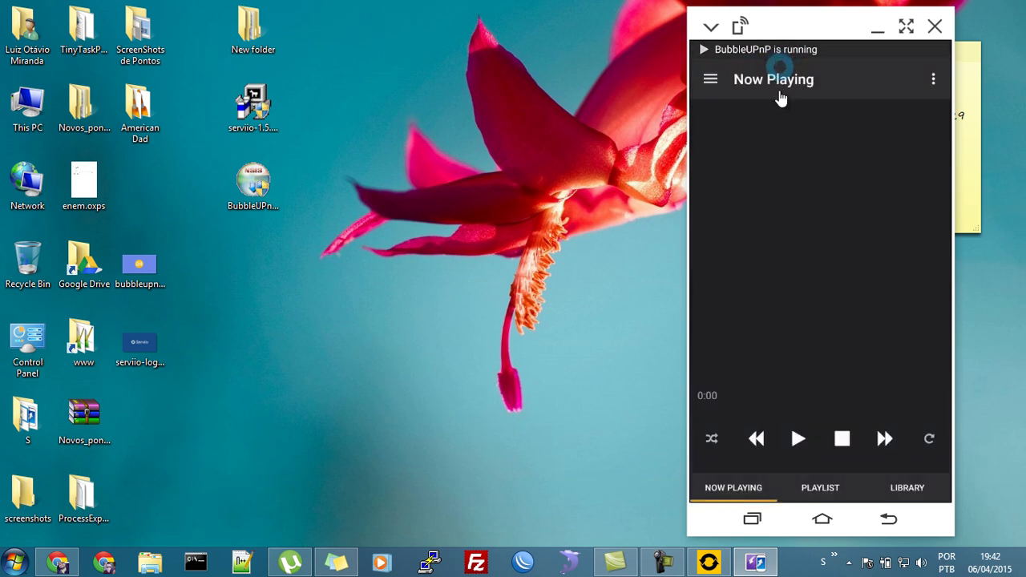
{"action": "left_click", "coordinate": [712, 86]}
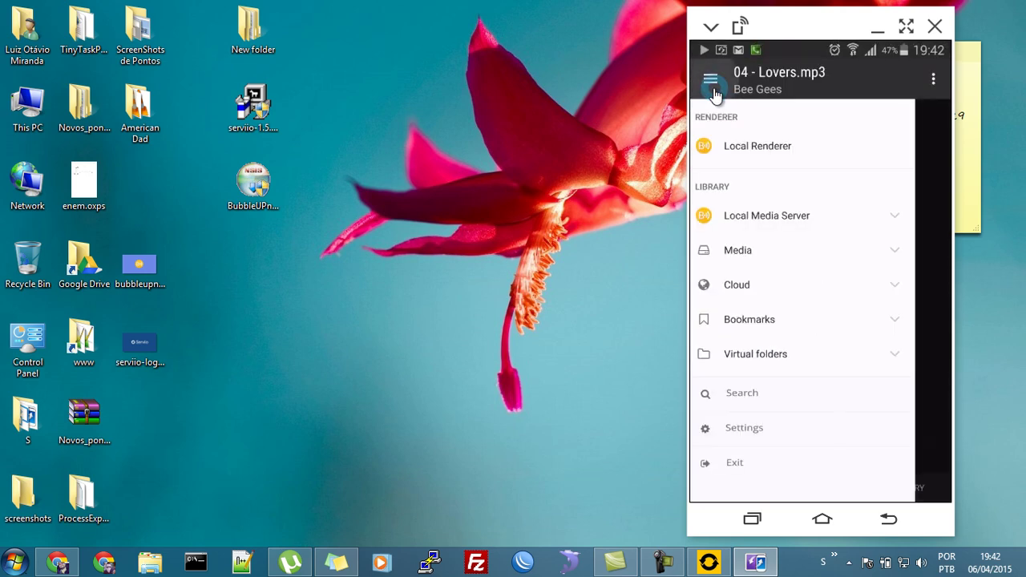
{"action": "left_click", "coordinate": [748, 154]}
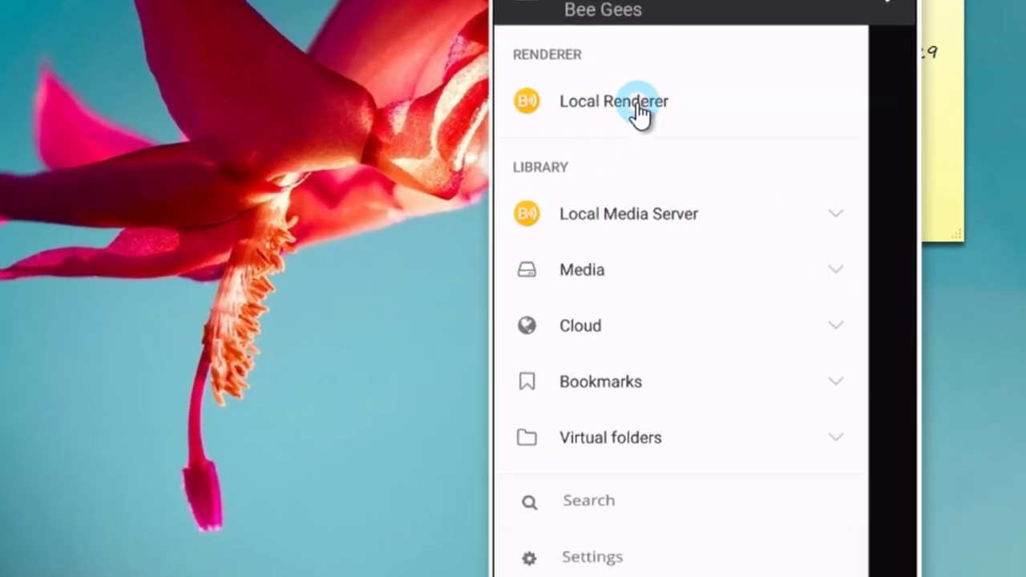
{"action": "left_click", "coordinate": [639, 113]}
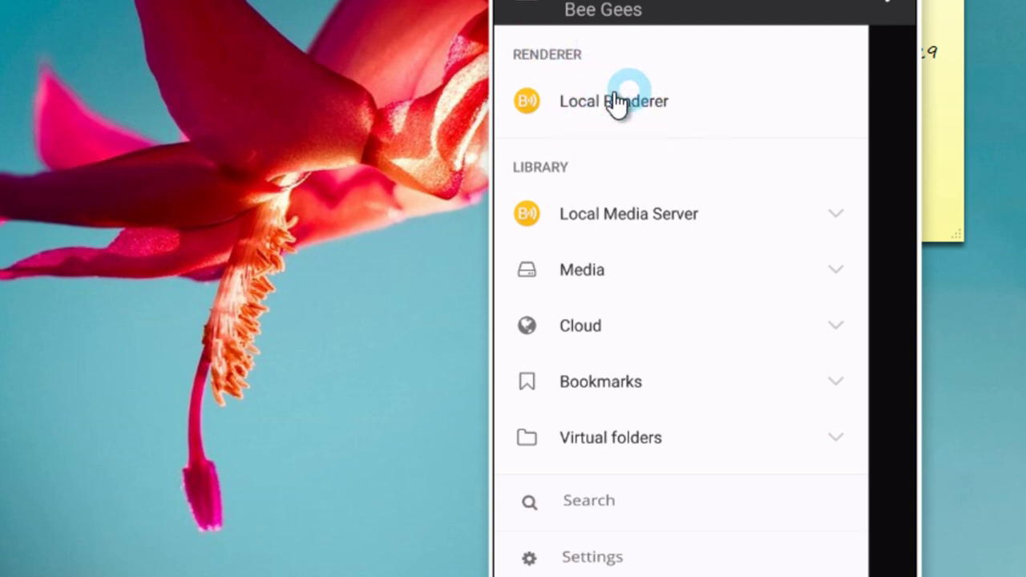
{"action": "left_click", "coordinate": [649, 220]}
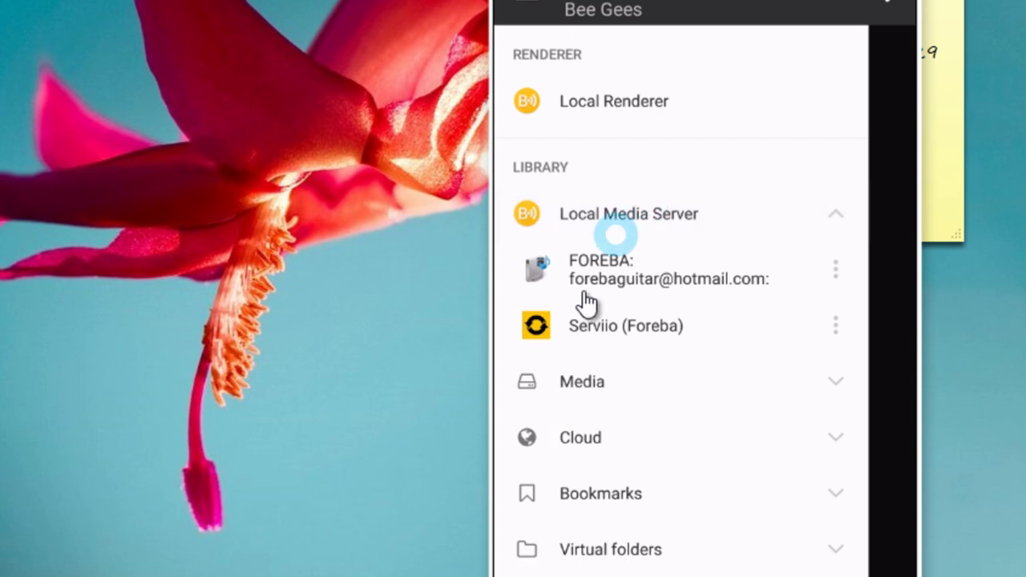
{"action": "left_click", "coordinate": [614, 329]}
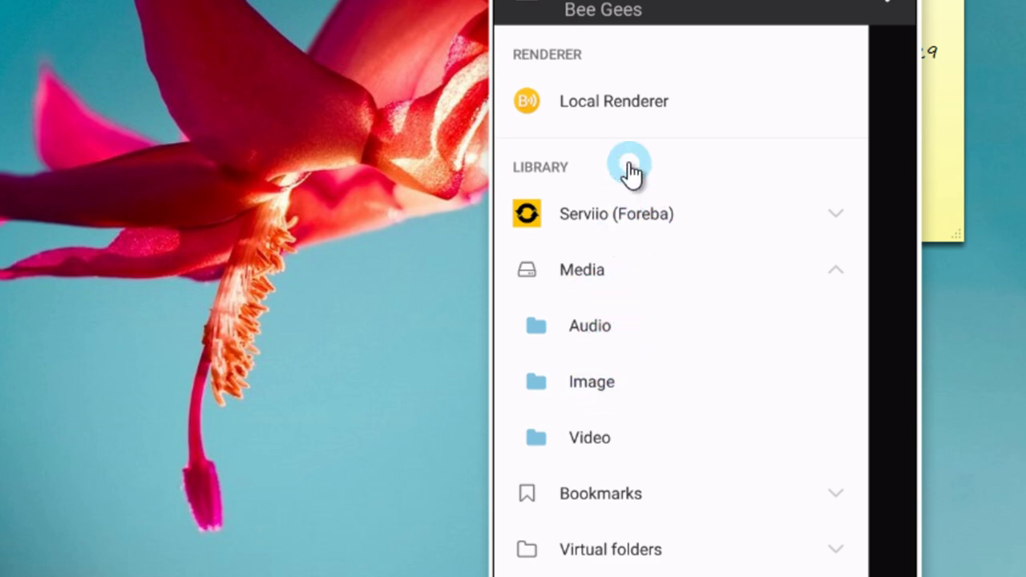
Step: Point out the Local Renderer, then browse the Serviio library's video folders and return to the library root
{"action": "left_click", "coordinate": [636, 110]}
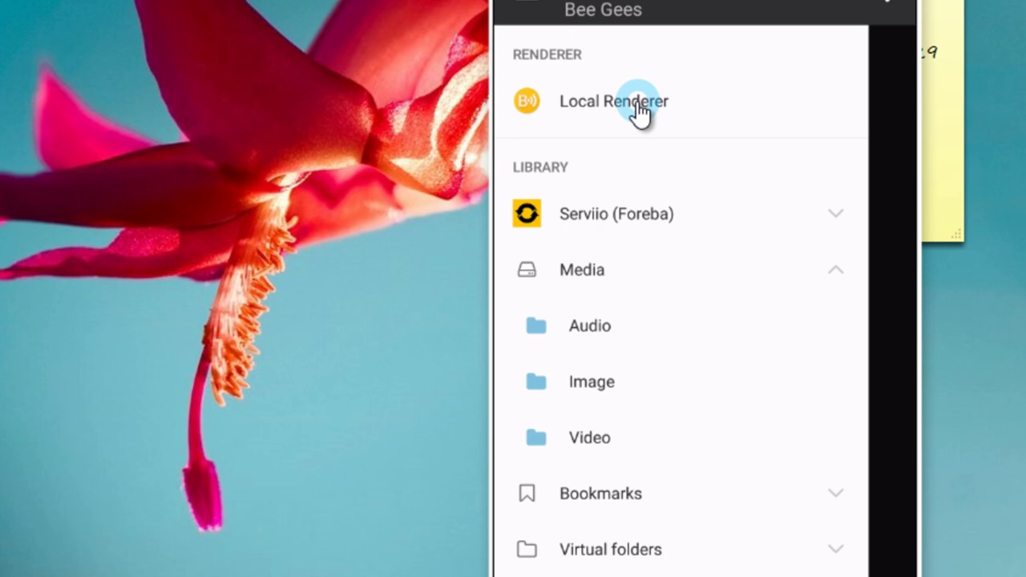
{"action": "left_click", "coordinate": [673, 109]}
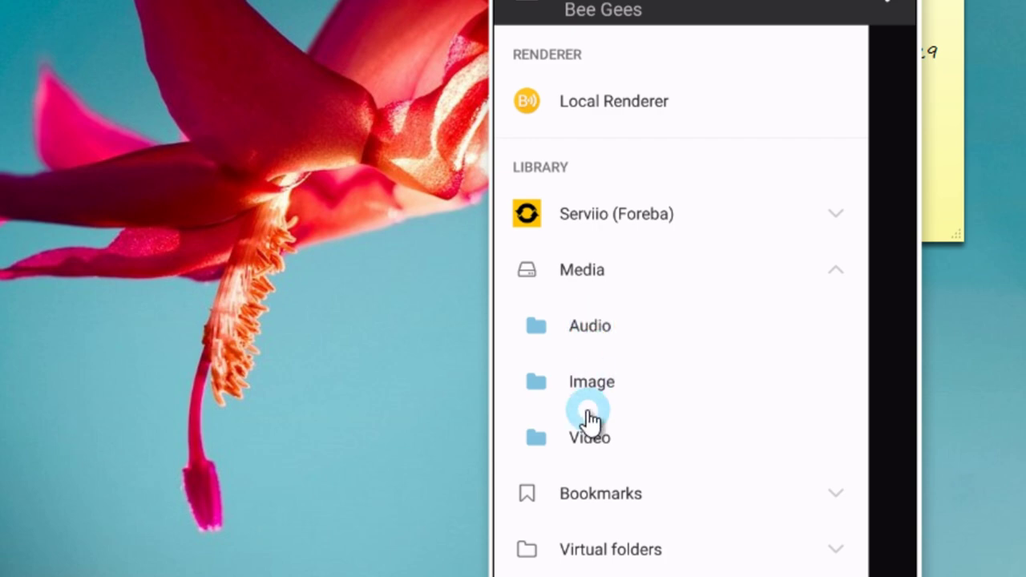
{"action": "left_click", "coordinate": [593, 440]}
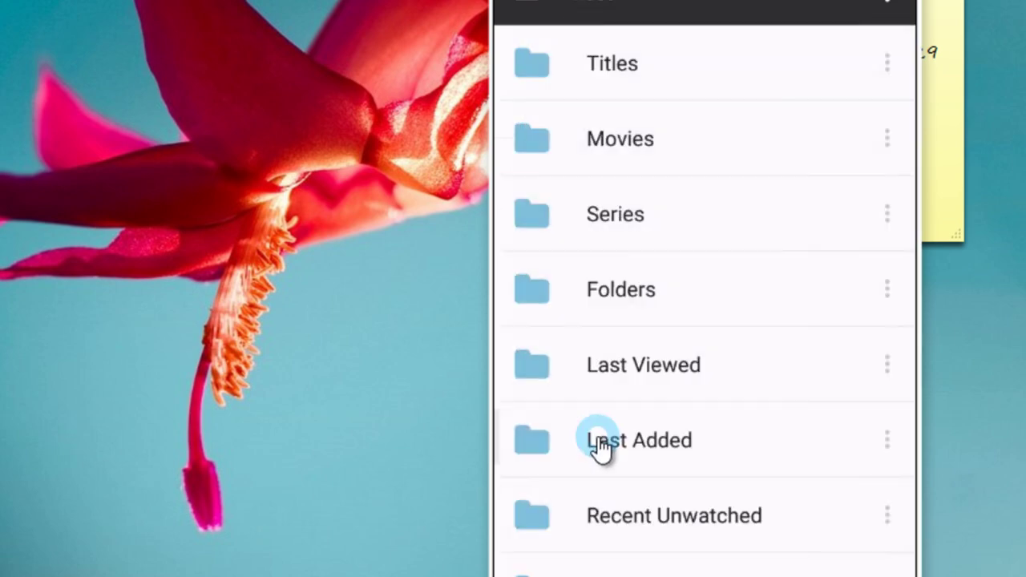
{"action": "left_click", "coordinate": [639, 308]}
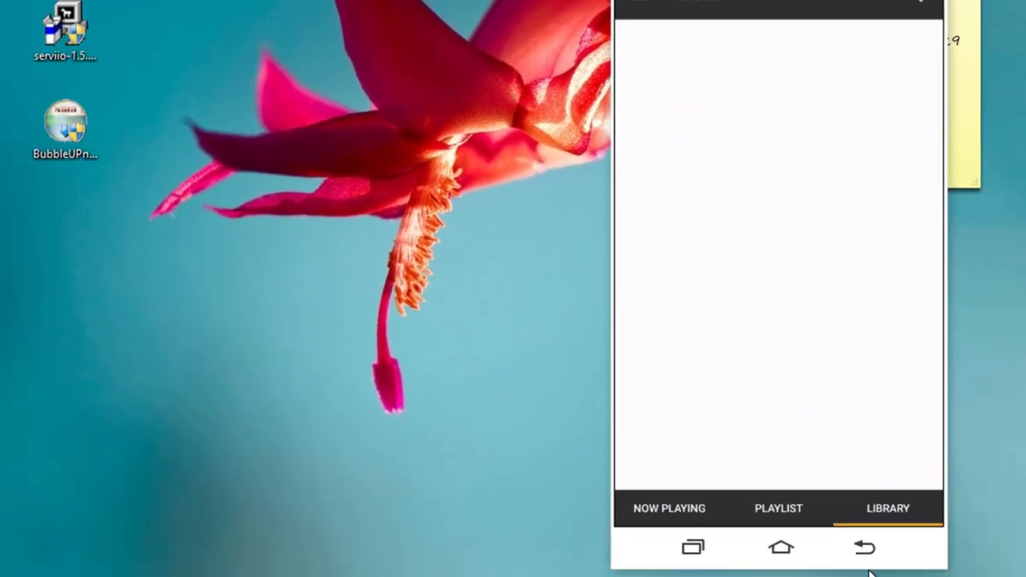
{"action": "left_click", "coordinate": [867, 558]}
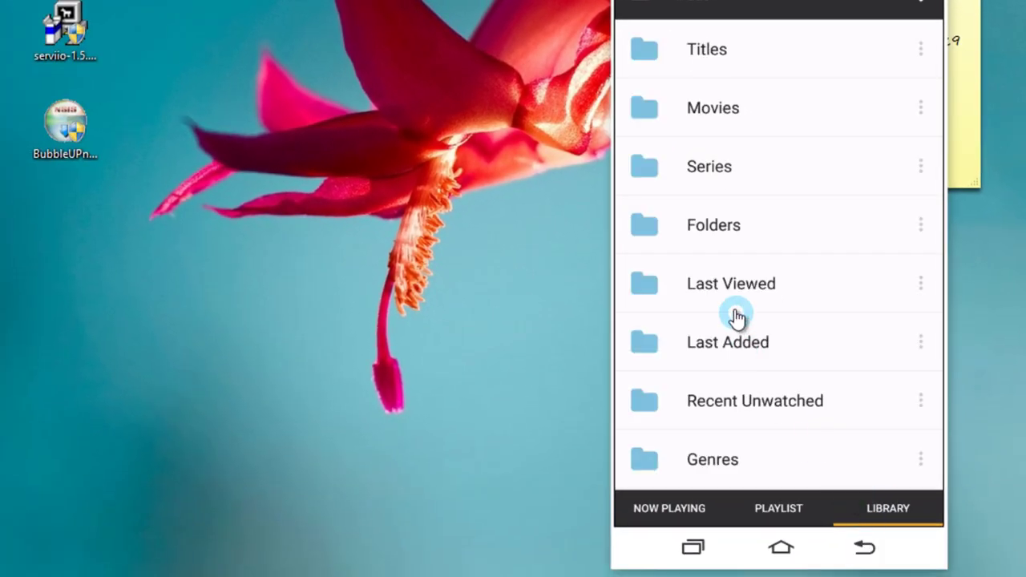
{"action": "left_click", "coordinate": [866, 552]}
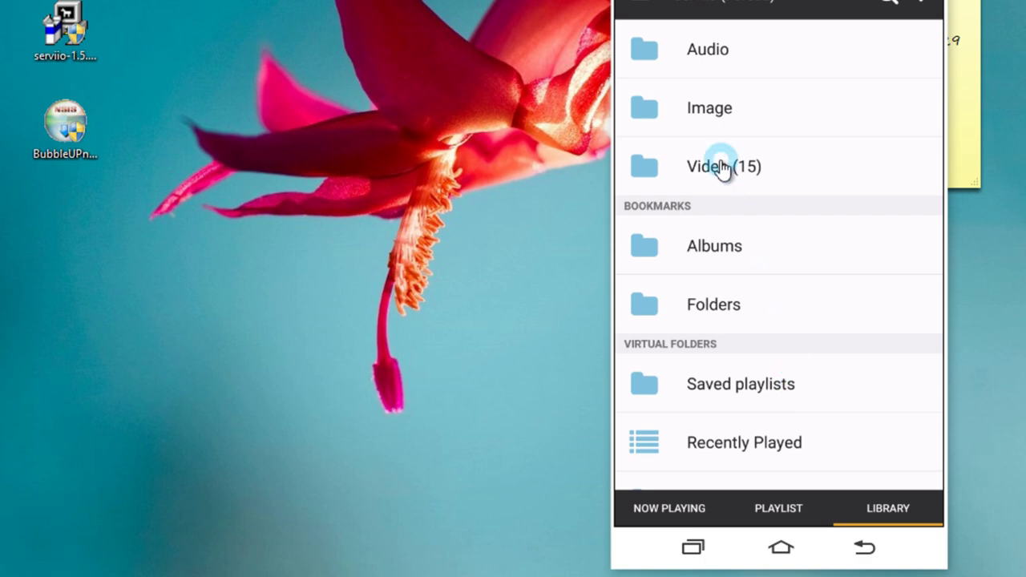
Step: Browse the Folders view of the Serviio library's Image and Audio categories, returning to the library root after each
{"action": "left_click", "coordinate": [724, 113]}
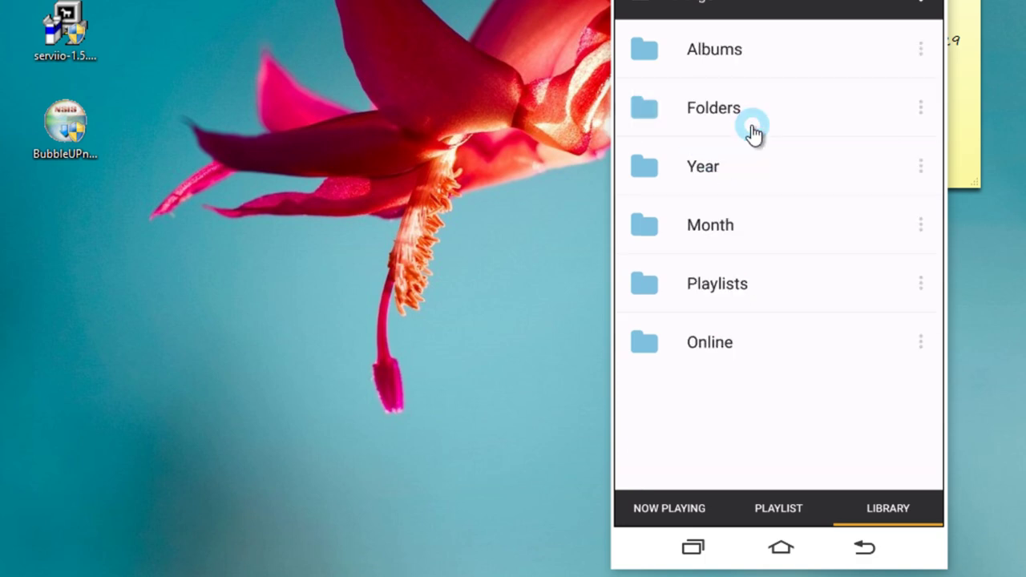
{"action": "left_click", "coordinate": [737, 121]}
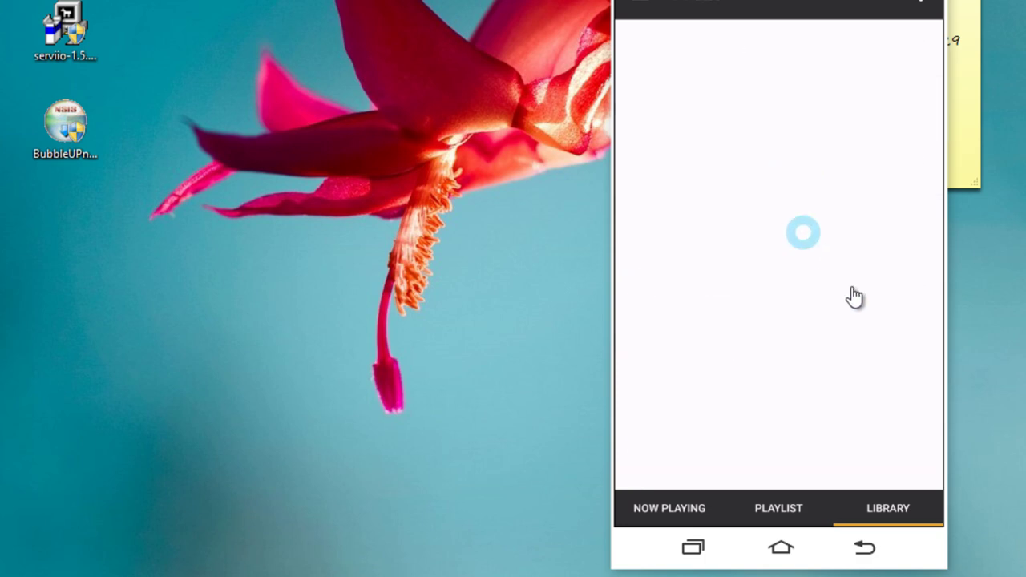
{"action": "left_click", "coordinate": [865, 549]}
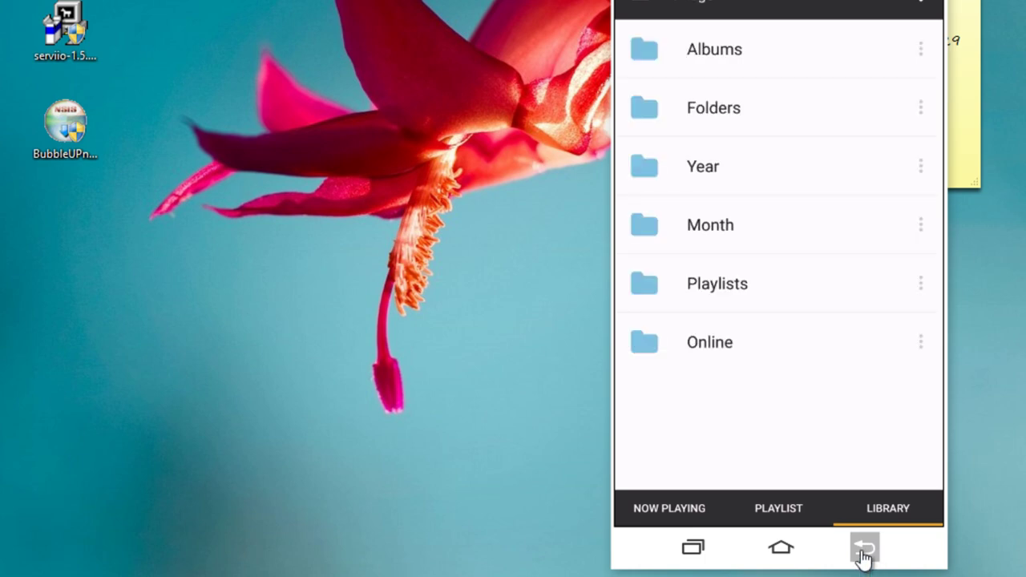
{"action": "left_click", "coordinate": [864, 553]}
{"action": "left_click", "coordinate": [719, 62]}
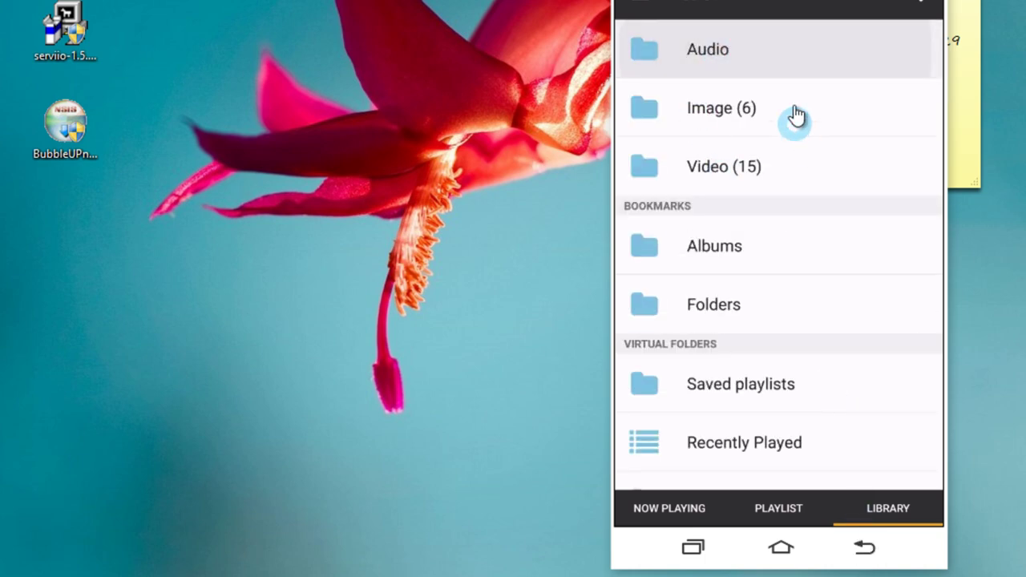
{"action": "left_click", "coordinate": [752, 226]}
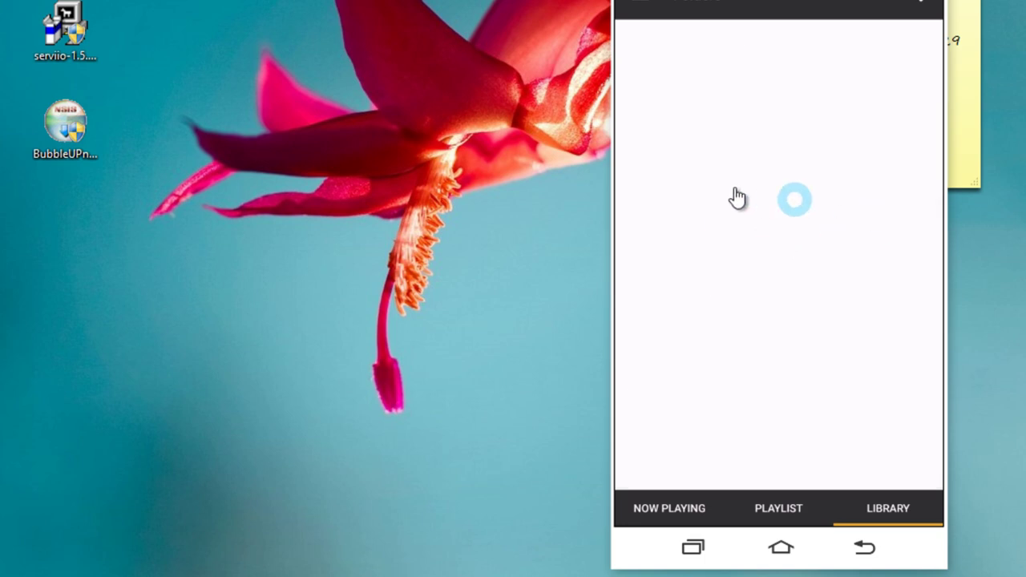
{"action": "left_click", "coordinate": [864, 552]}
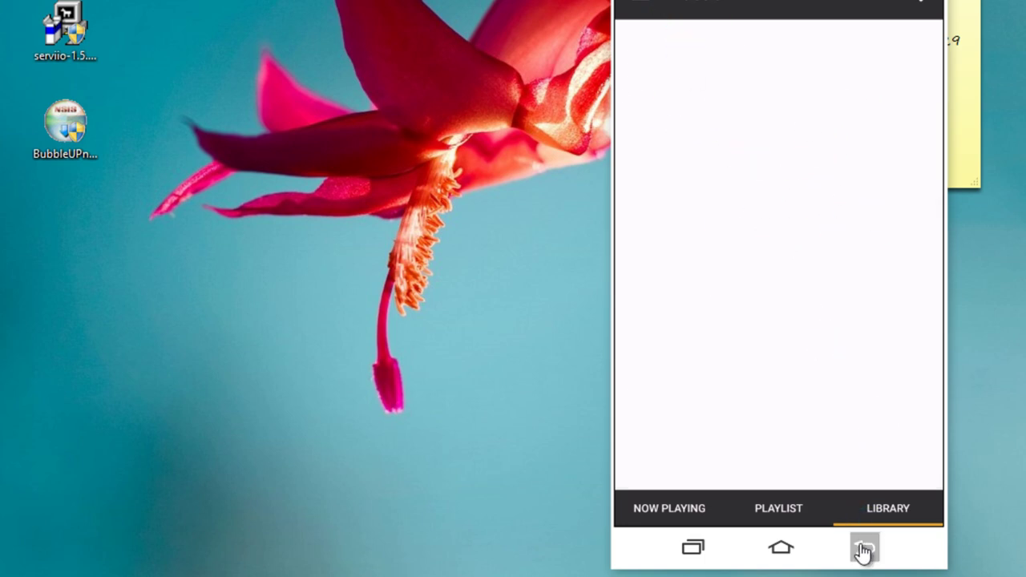
{"action": "left_click", "coordinate": [862, 553]}
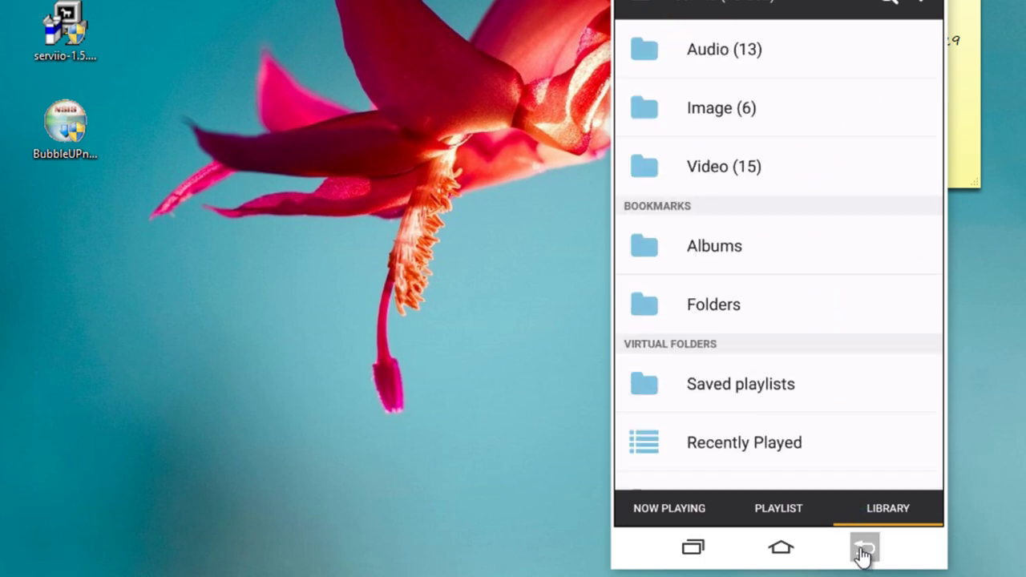
Step: Switch to the Serviio console, reposition its window, and add the FILMES_EXTERNO (H:) drive as a local shared folder
{"action": "left_click", "coordinate": [820, 40]}
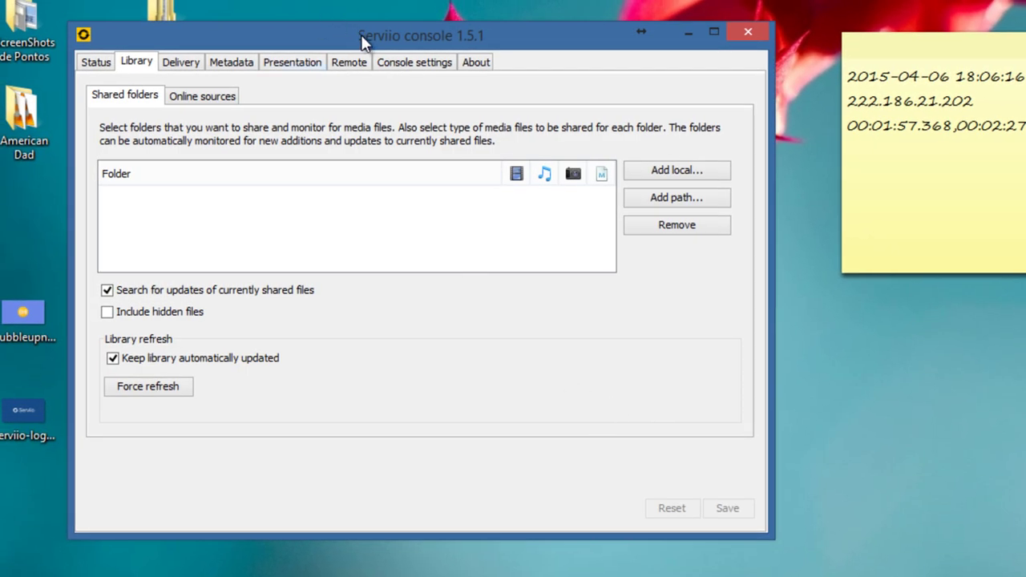
{"action": "left_click_drag", "start_coordinate": [361, 36], "coordinate": [514, 54]}
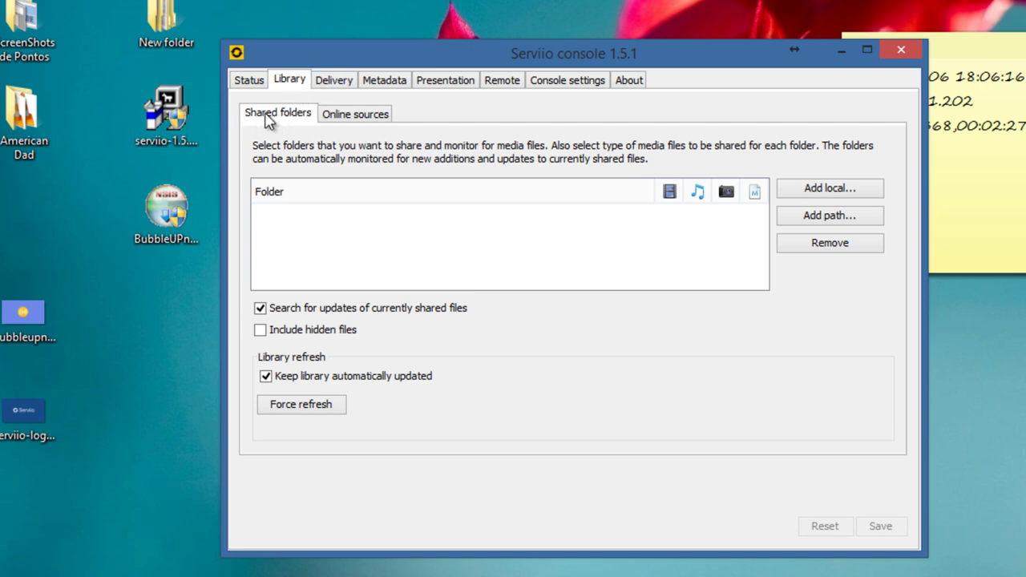
{"action": "left_click", "coordinate": [826, 192]}
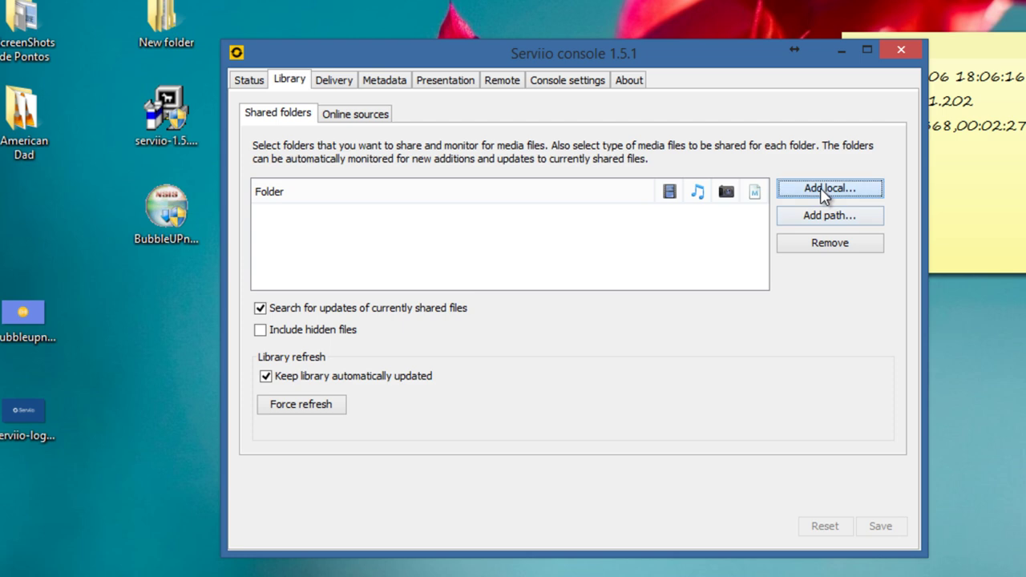
{"action": "left_click", "coordinate": [371, 275]}
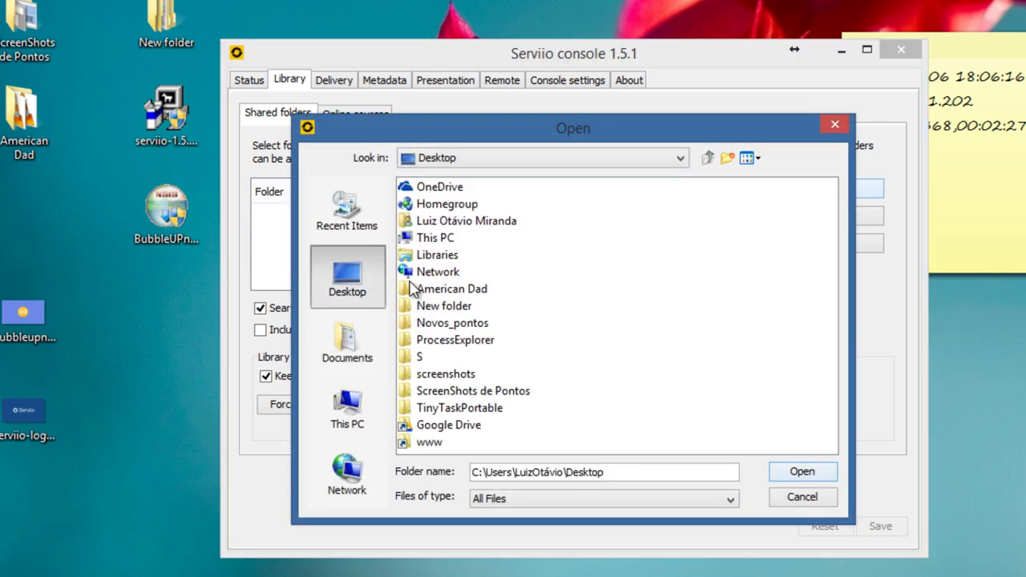
{"action": "left_click", "coordinate": [436, 240]}
{"action": "double_click", "coordinate": [437, 243]}
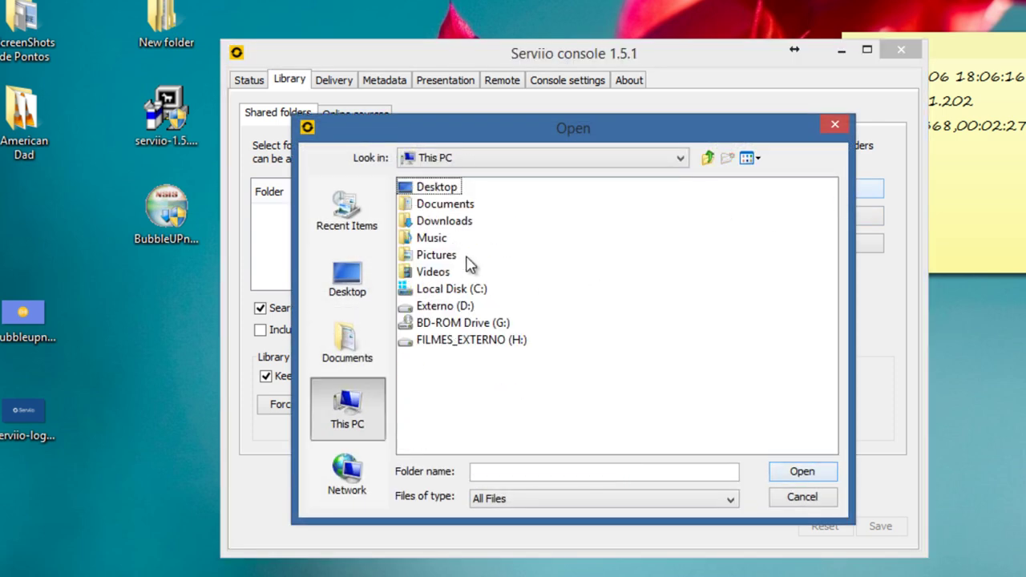
{"action": "left_click", "coordinate": [460, 342]}
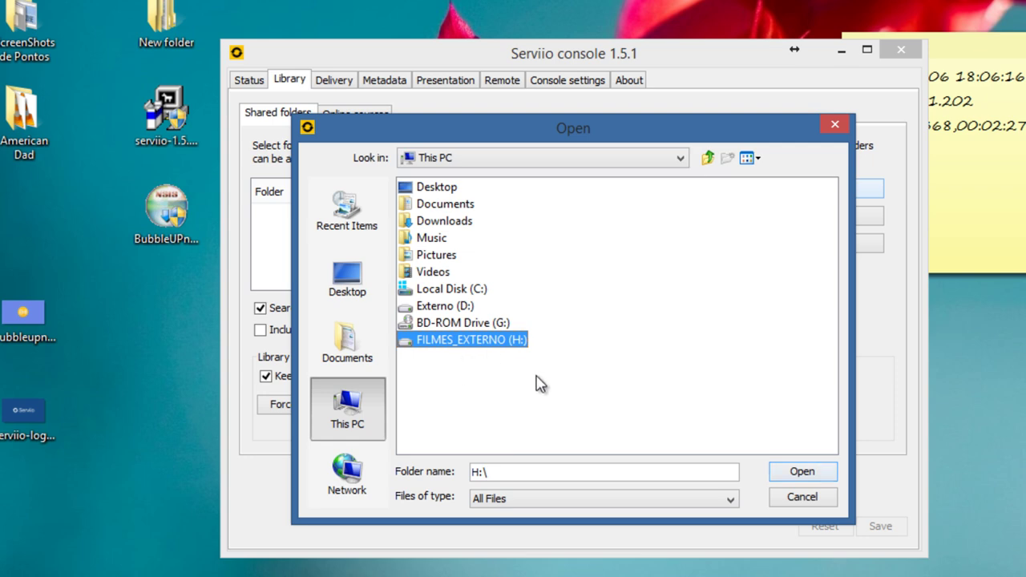
{"action": "left_click", "coordinate": [814, 475]}
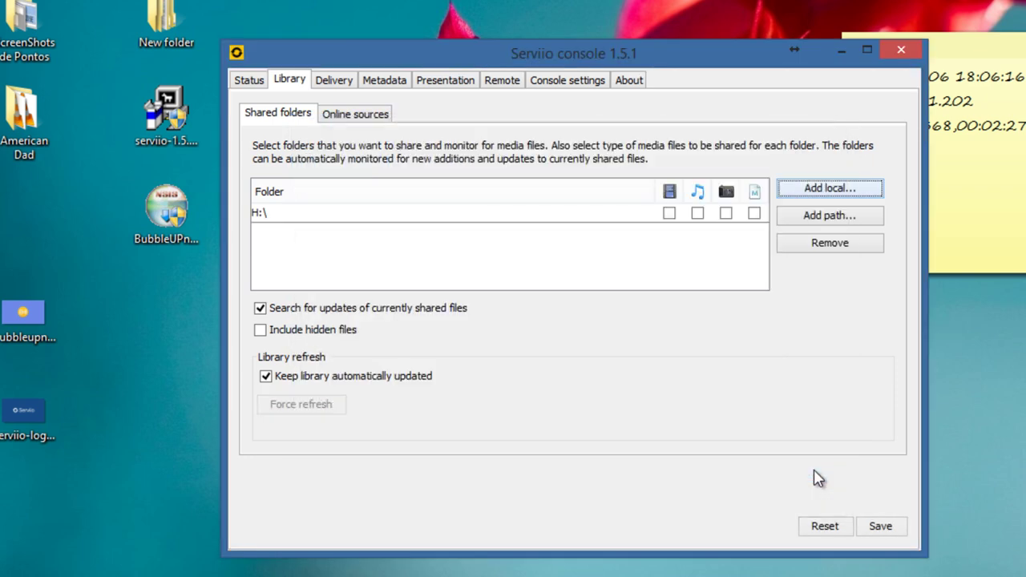
Step: Enable video sharing and metadata for the H:\ shared folder, and save the library settings
{"action": "left_click", "coordinate": [295, 217]}
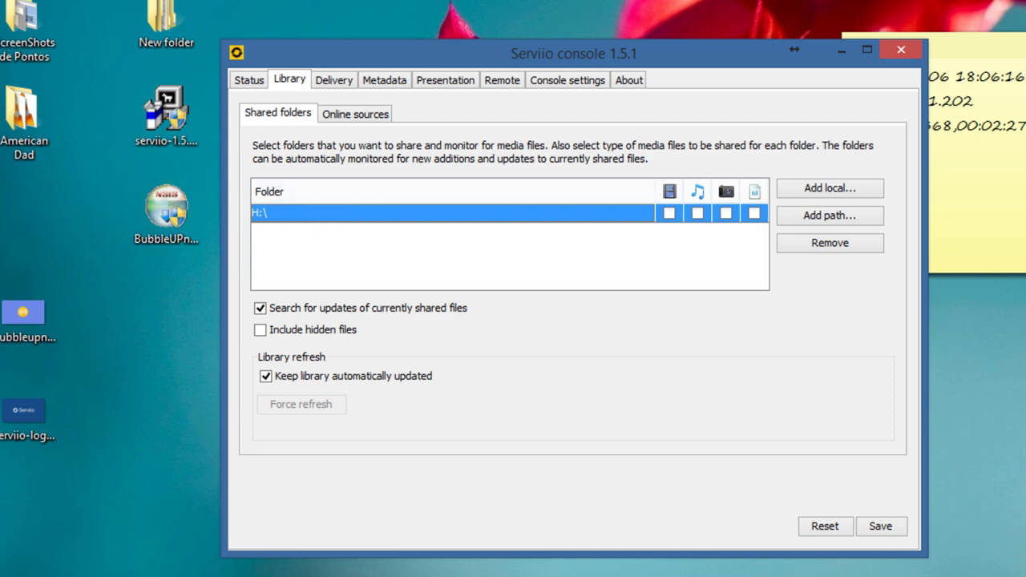
{"action": "key", "text": "super+e"}
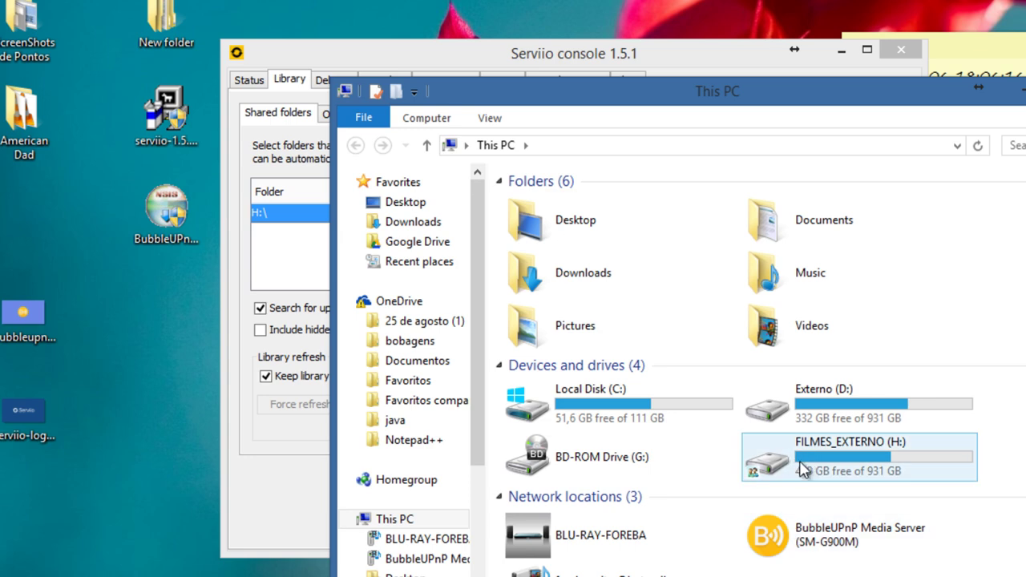
{"action": "key", "text": "alt+F4"}
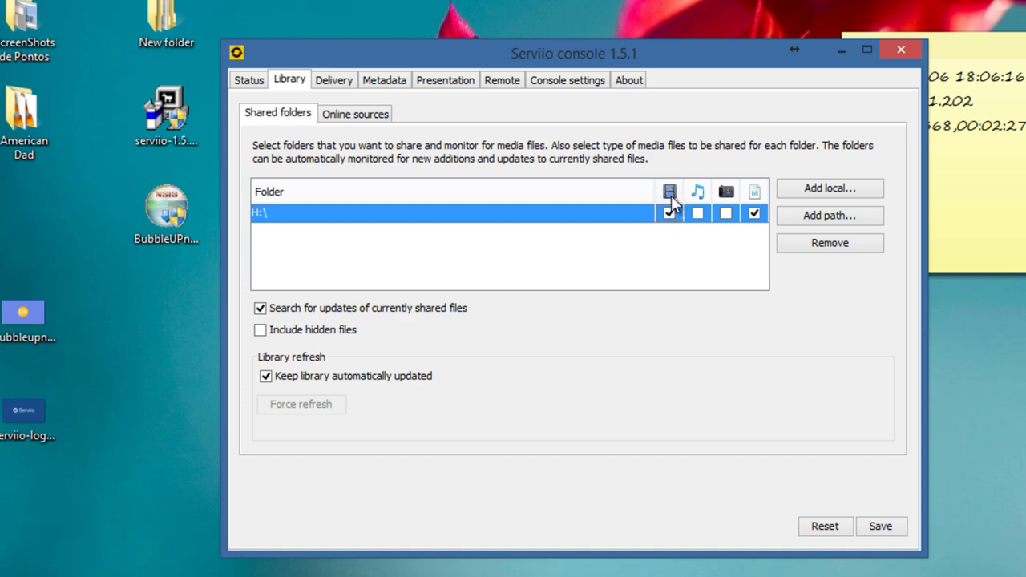
{"action": "left_click", "coordinate": [881, 530]}
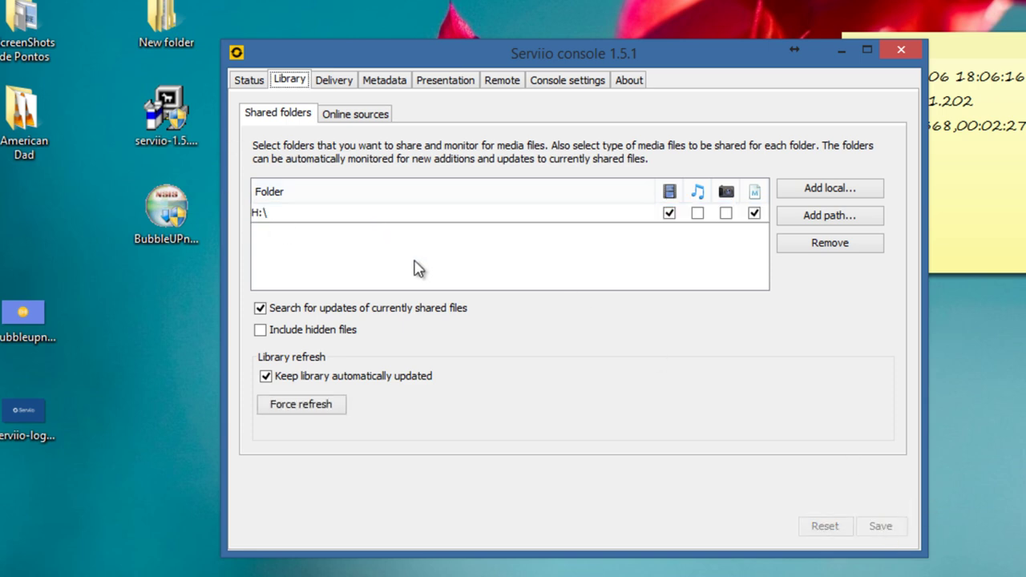
Step: Add the local folder D:\hd_antigo\Backup\Music to the shared folders list
{"action": "left_click", "coordinate": [320, 215]}
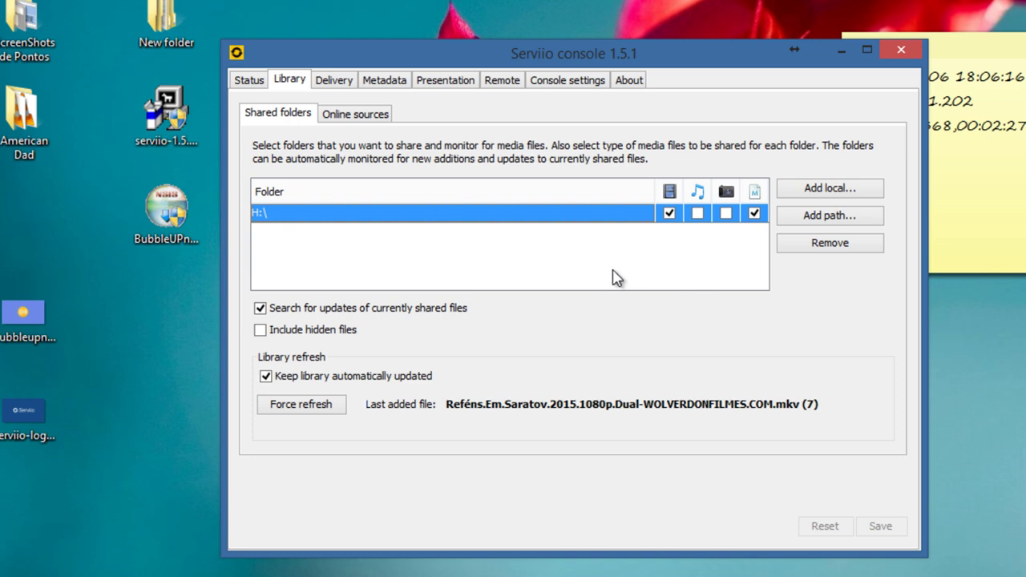
{"action": "left_click", "coordinate": [832, 194]}
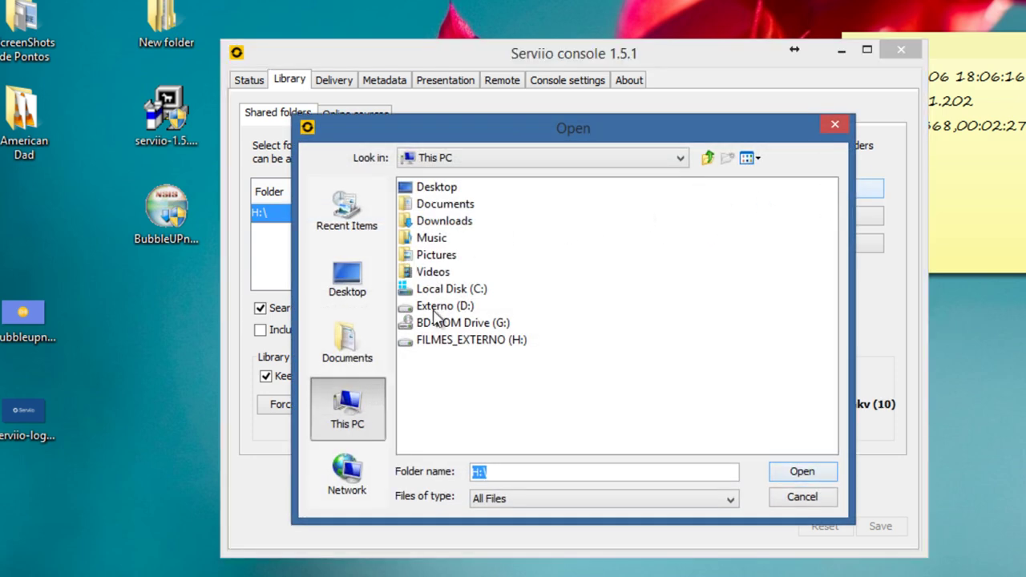
{"action": "double_click", "coordinate": [440, 309]}
{"action": "double_click", "coordinate": [457, 239]}
{"action": "double_click", "coordinate": [433, 205]}
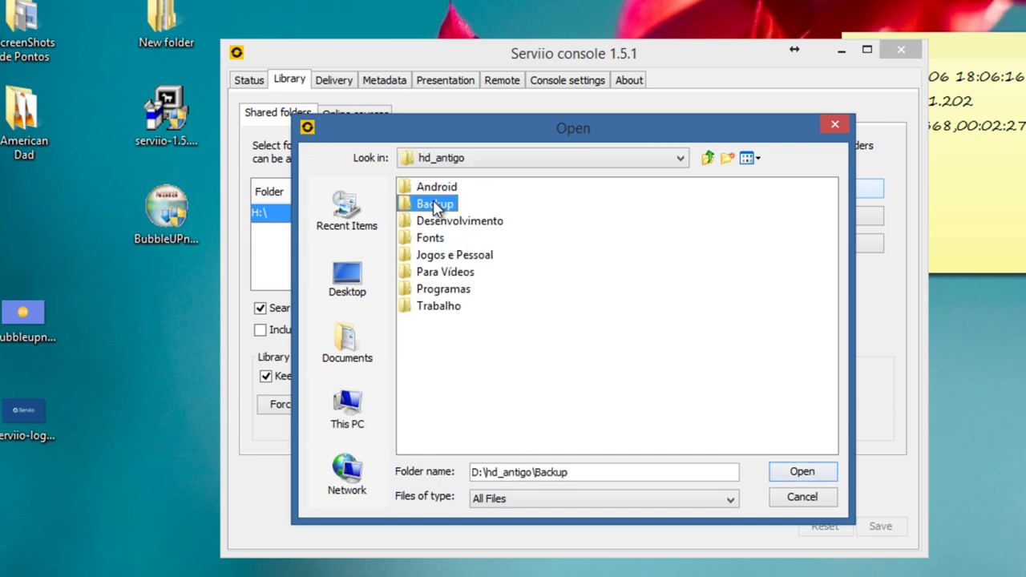
{"action": "left_click", "coordinate": [419, 205]}
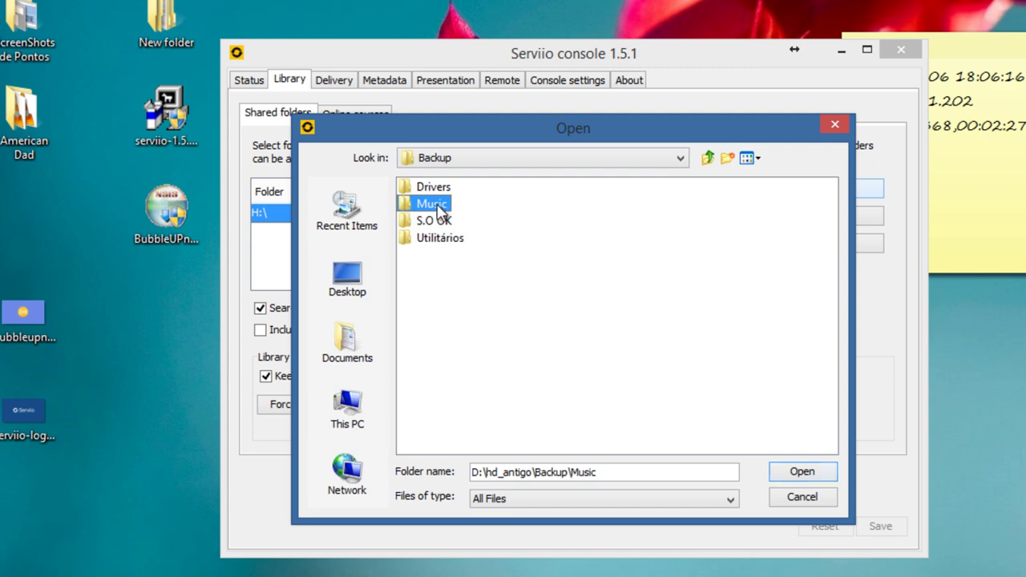
{"action": "left_click", "coordinate": [802, 473]}
{"action": "left_click", "coordinate": [803, 472]}
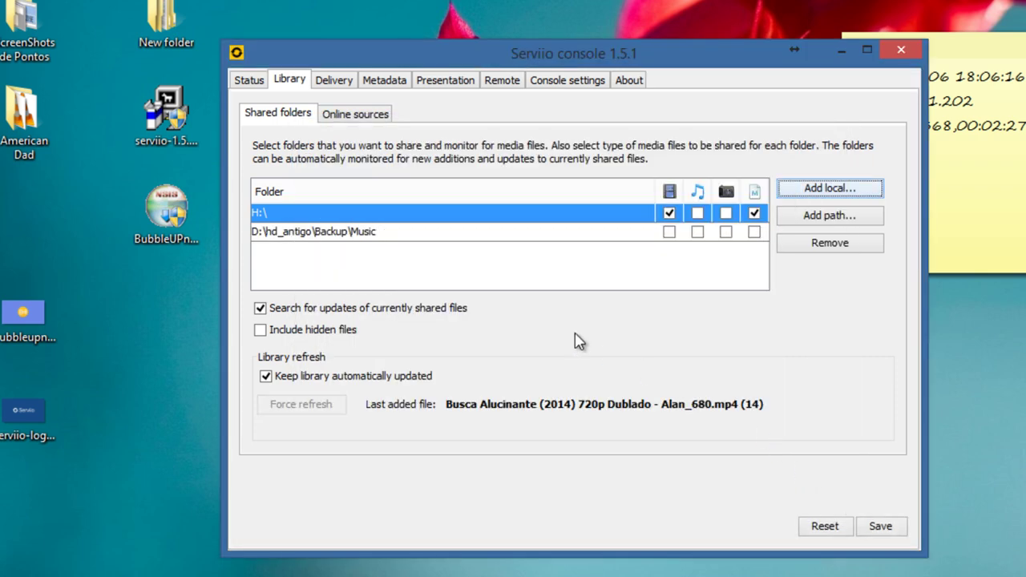
Step: Enable audio sharing for D:\hd_antigo\Backup\Music, save the library settings, and move the Serviio console beside the phone mirror
{"action": "left_click", "coordinate": [332, 232]}
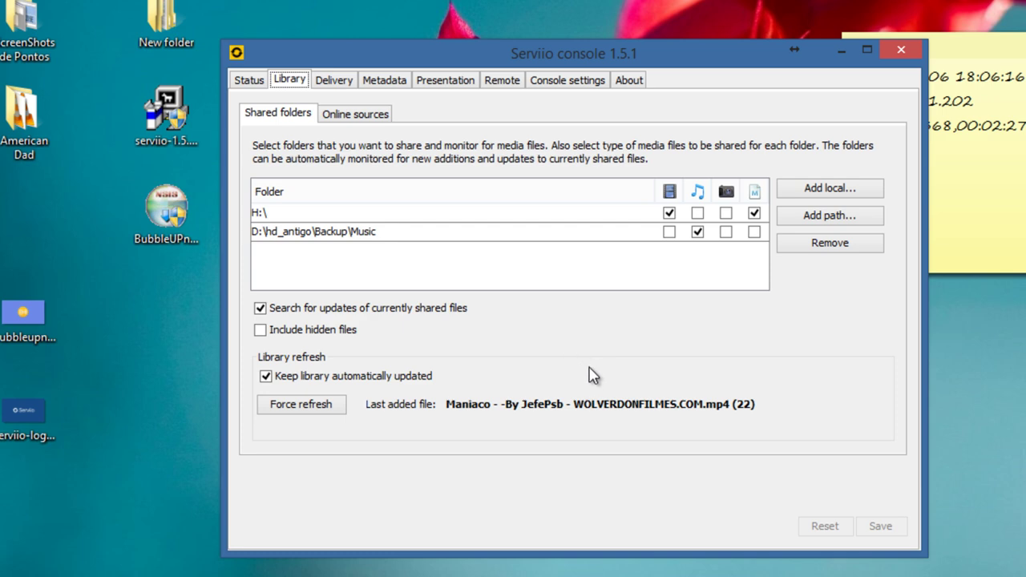
{"action": "left_click_drag", "start_coordinate": [662, 64], "coordinate": [477, 59]}
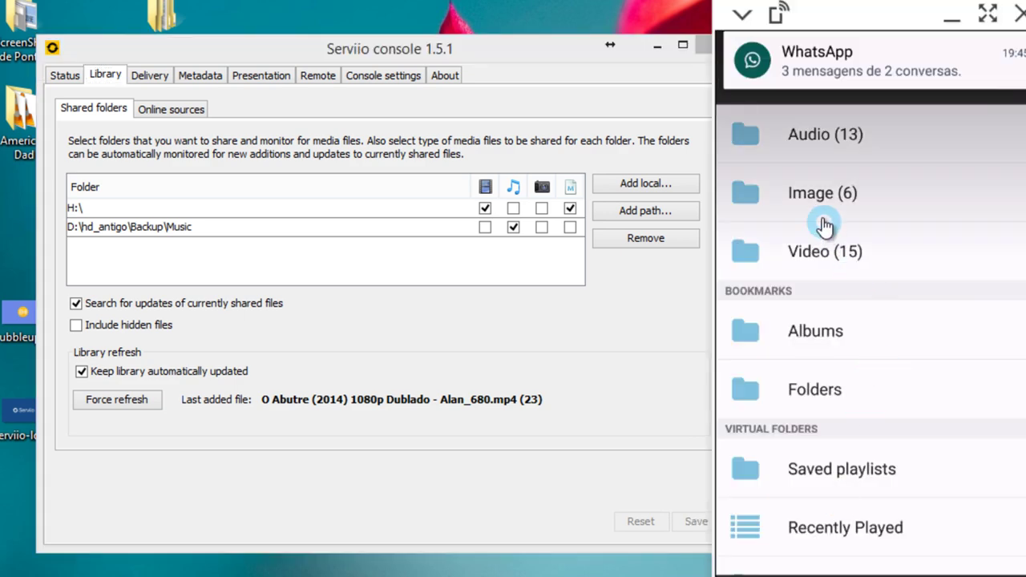
Step: Switch to the mirrored phone, check the Audio category's Folders view in BubbleUPnP, and return to the library root
{"action": "left_click", "coordinate": [818, 147]}
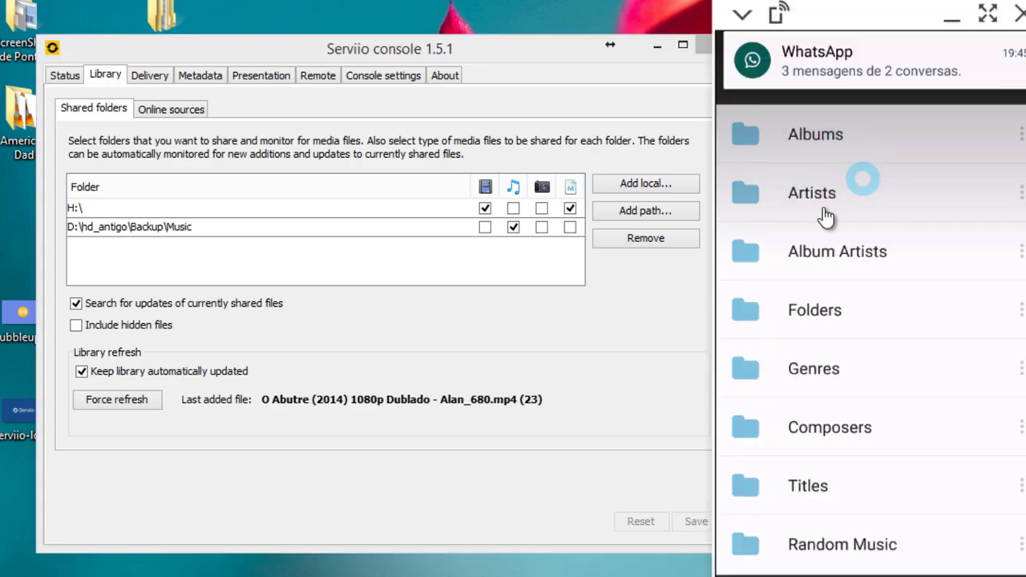
{"action": "left_click", "coordinate": [834, 322]}
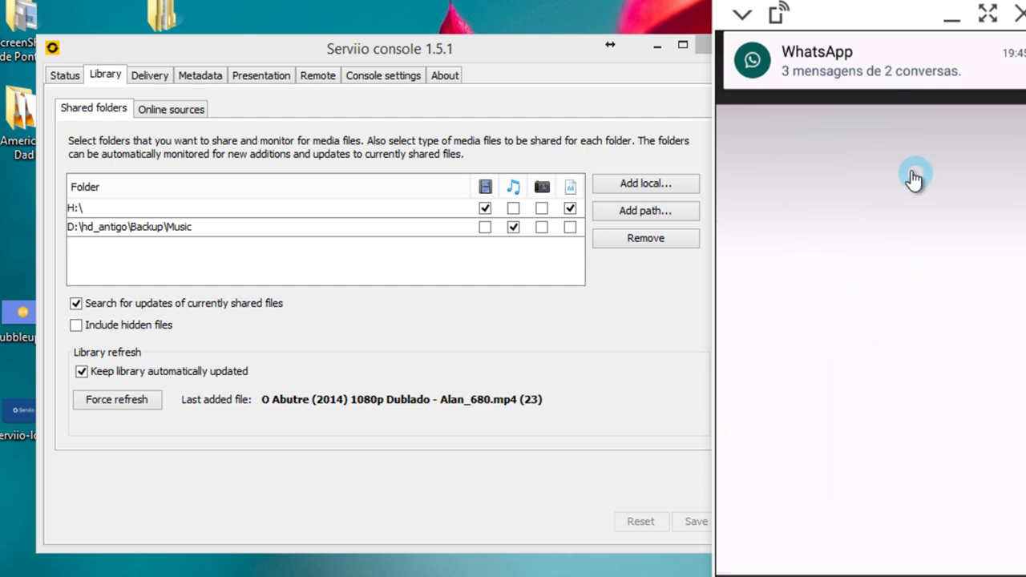
{"action": "left_click_drag", "start_coordinate": [788, 76], "coordinate": [985, 87]}
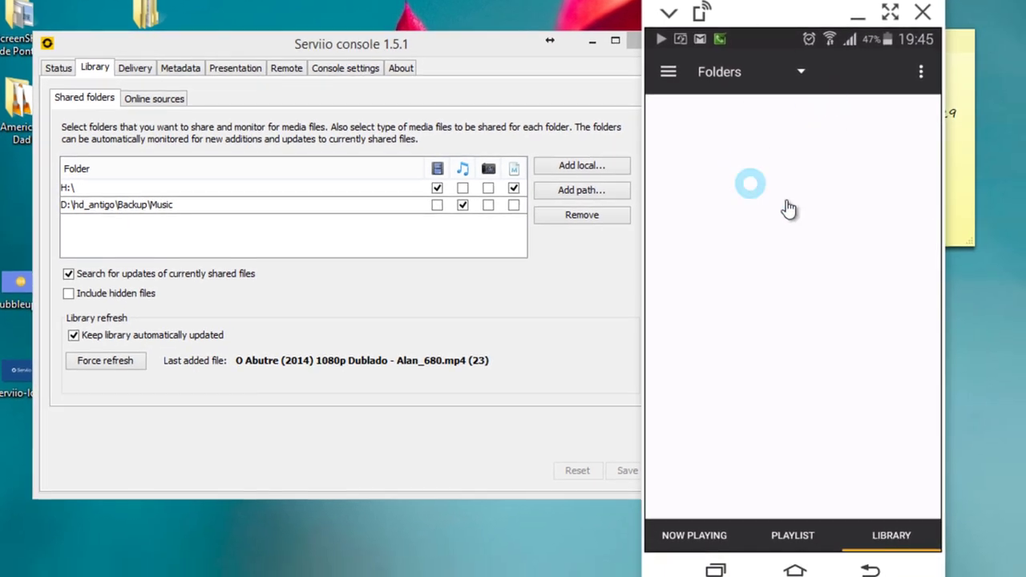
{"action": "left_click", "coordinate": [368, 388]}
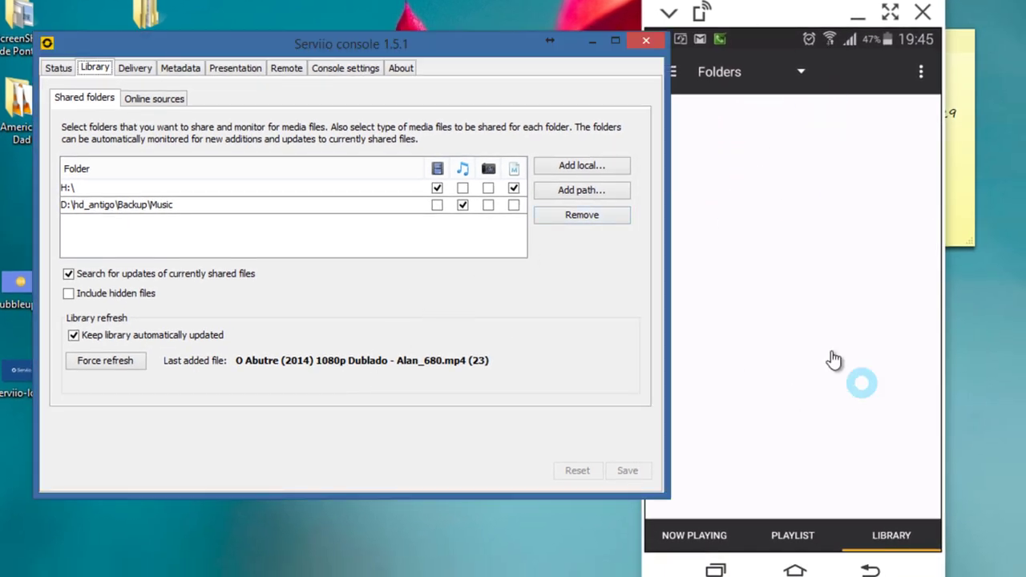
{"action": "left_click", "coordinate": [818, 247]}
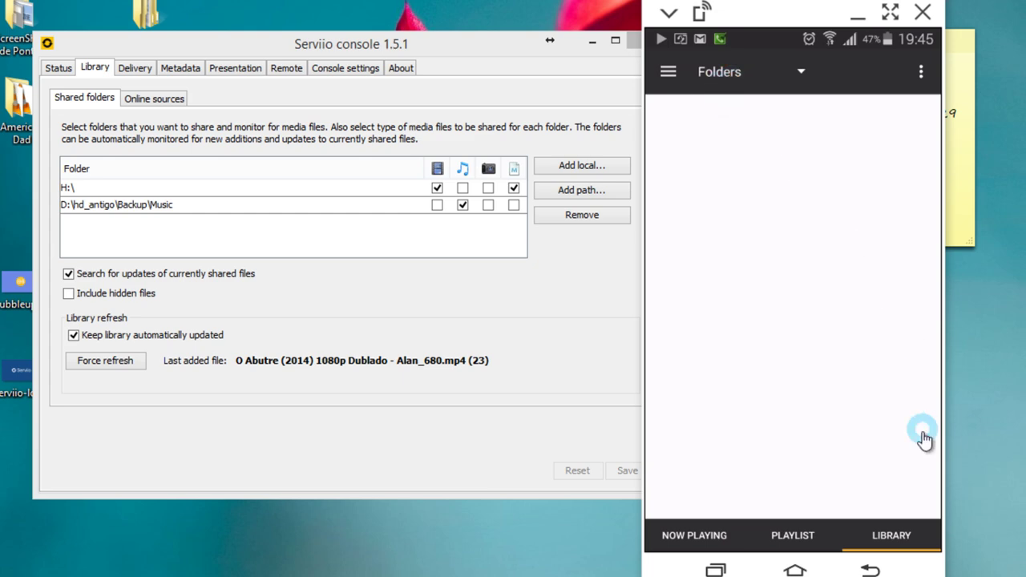
{"action": "left_click", "coordinate": [872, 570]}
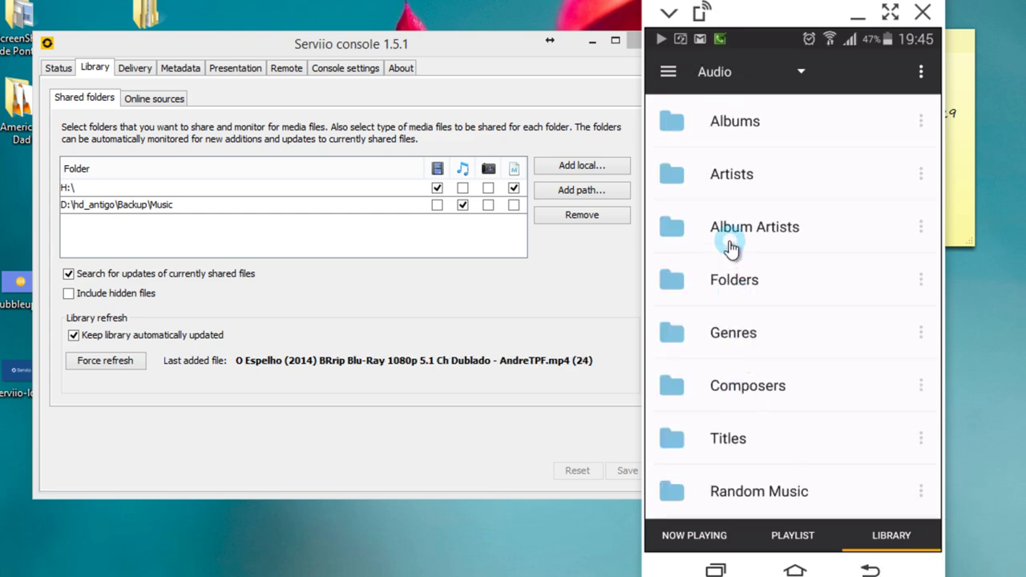
{"action": "left_click", "coordinate": [870, 569]}
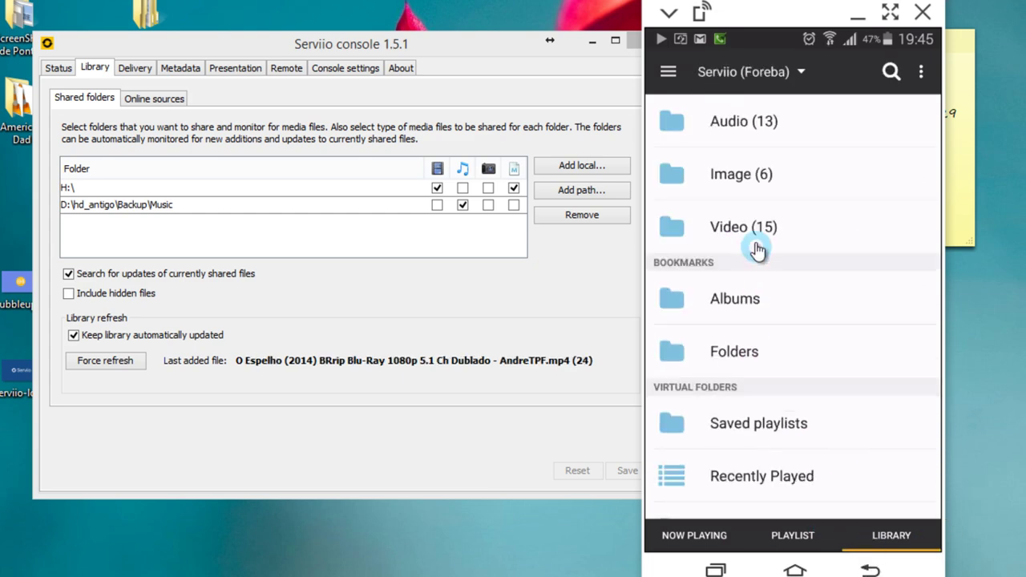
Step: Check the Video category's Folders view and return to the Serviio library root
{"action": "left_click", "coordinate": [751, 231]}
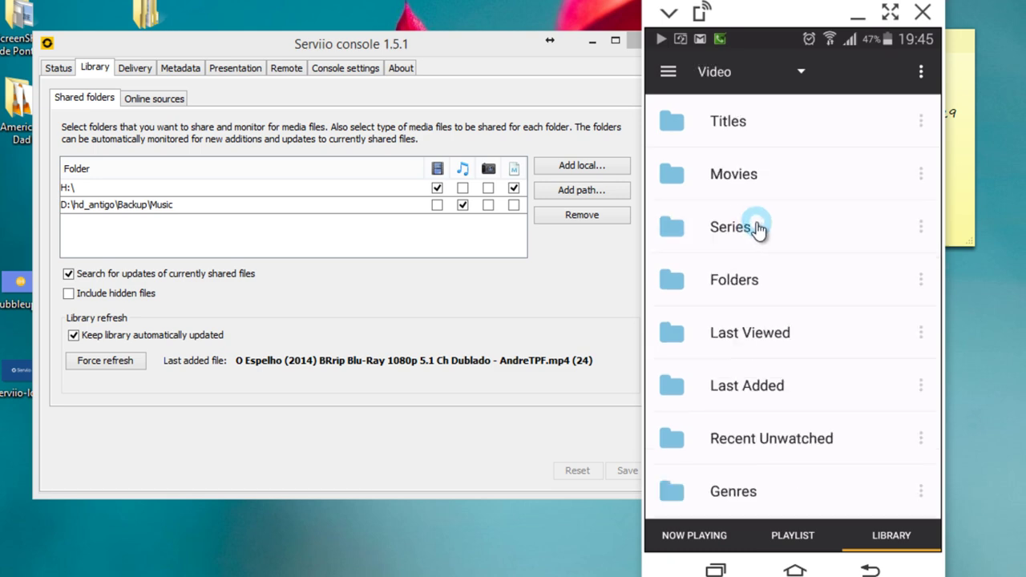
{"action": "left_click", "coordinate": [735, 282]}
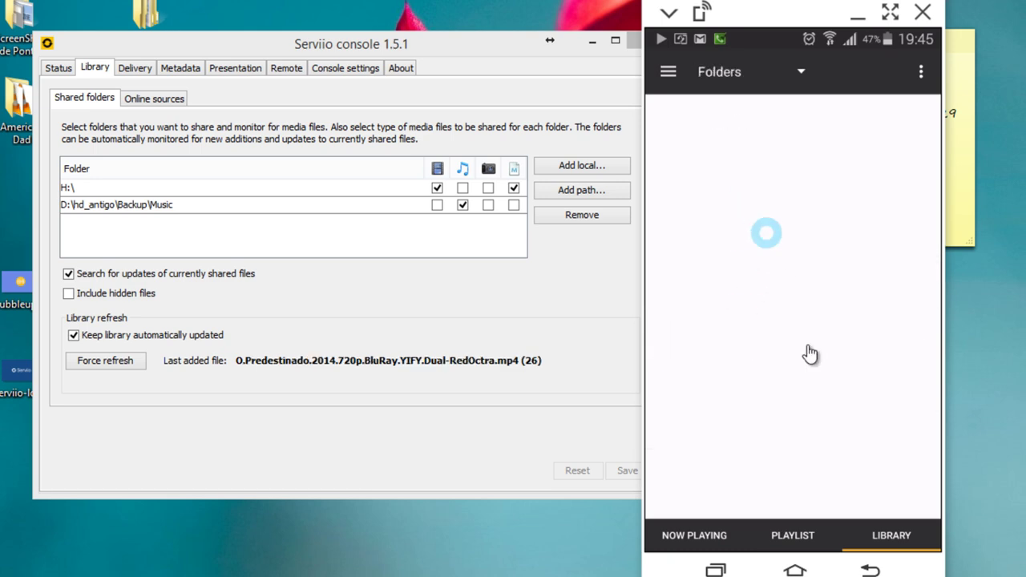
{"action": "left_click", "coordinate": [869, 569]}
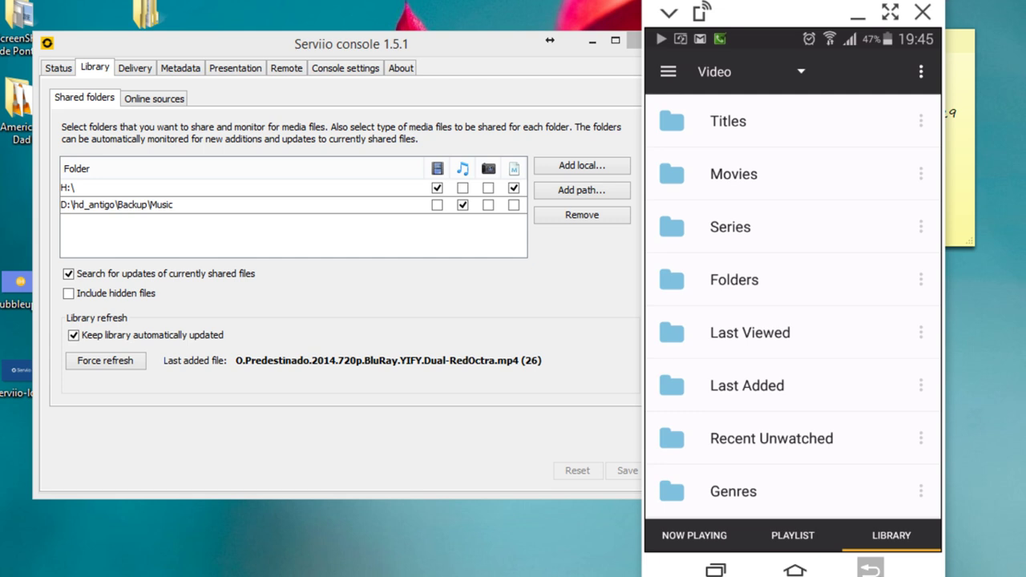
{"action": "left_click", "coordinate": [870, 569]}
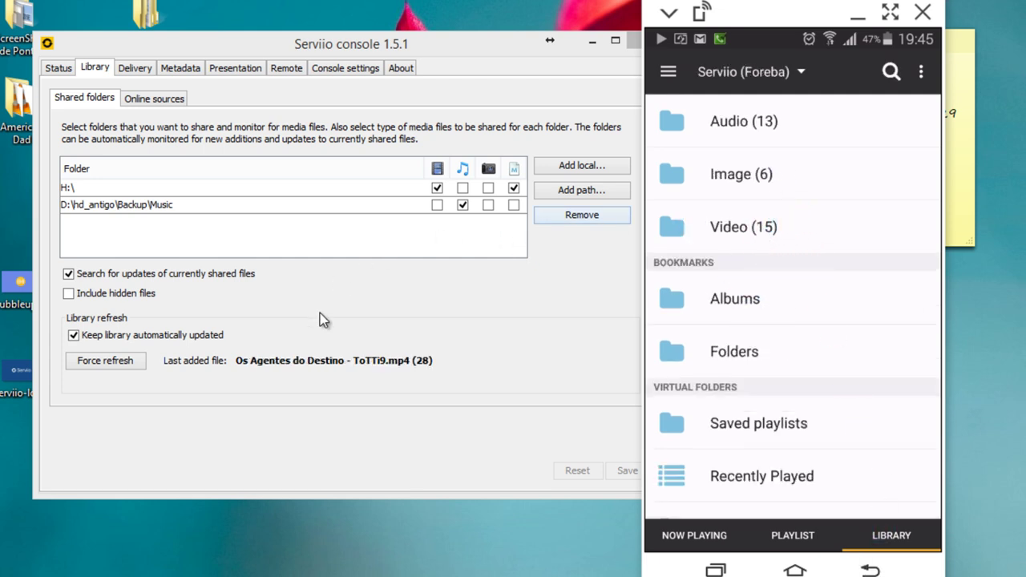
Step: Refresh the Serviio library and open the 2D folder under Video, Folders, H:, Filmes
{"action": "left_click", "coordinate": [921, 72]}
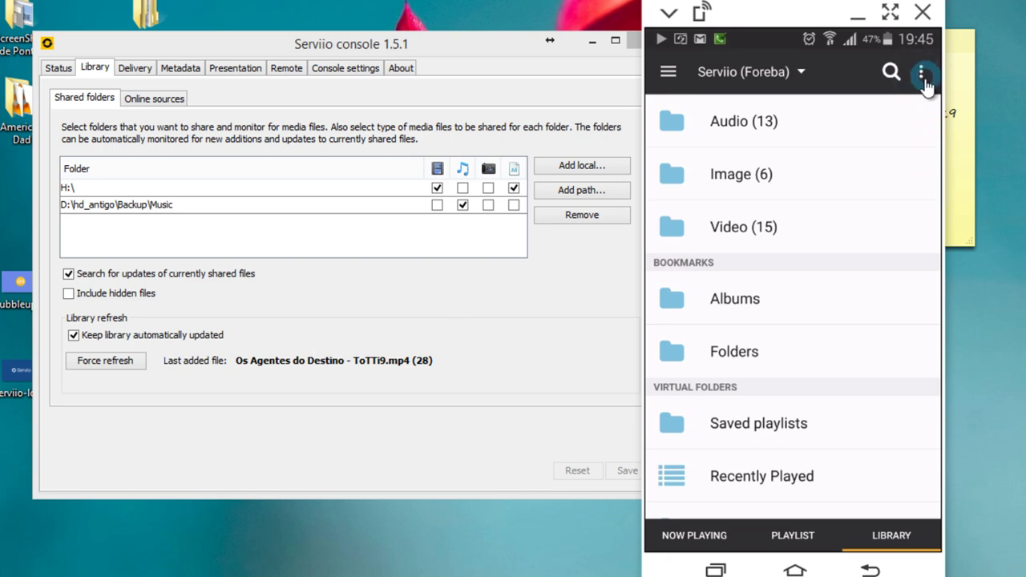
{"action": "left_click", "coordinate": [819, 72]}
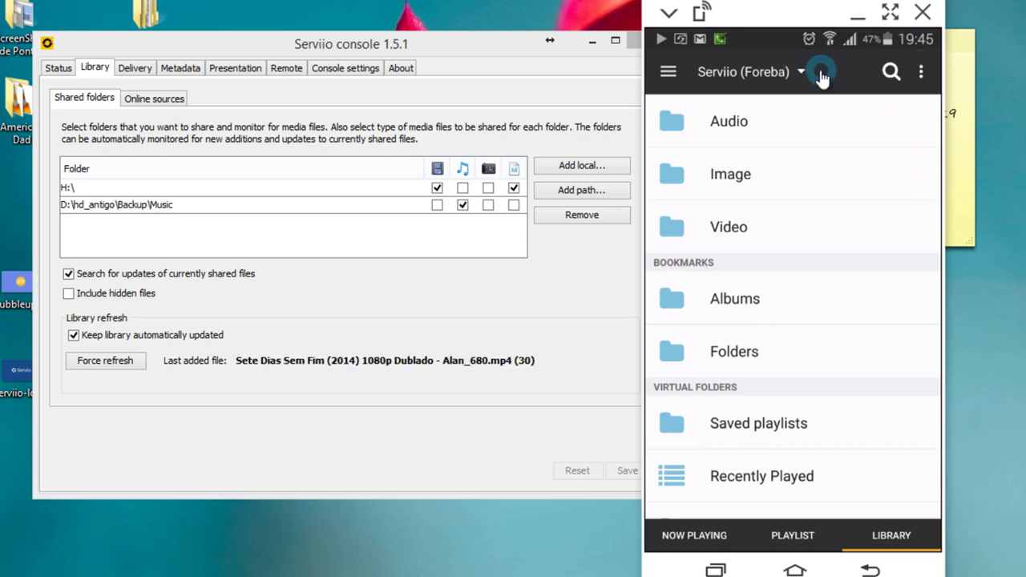
{"action": "left_click", "coordinate": [744, 228]}
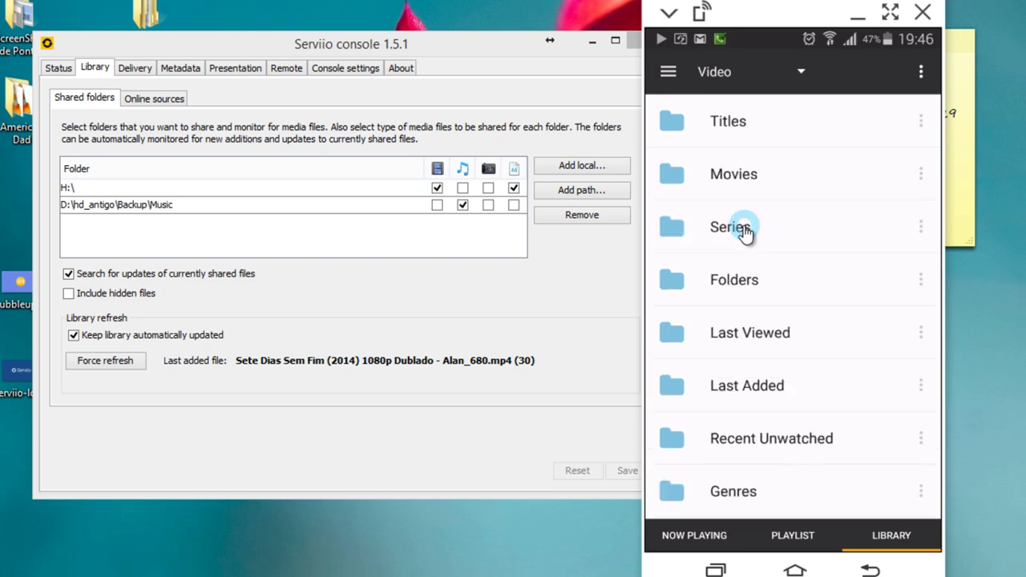
{"action": "left_click", "coordinate": [735, 287]}
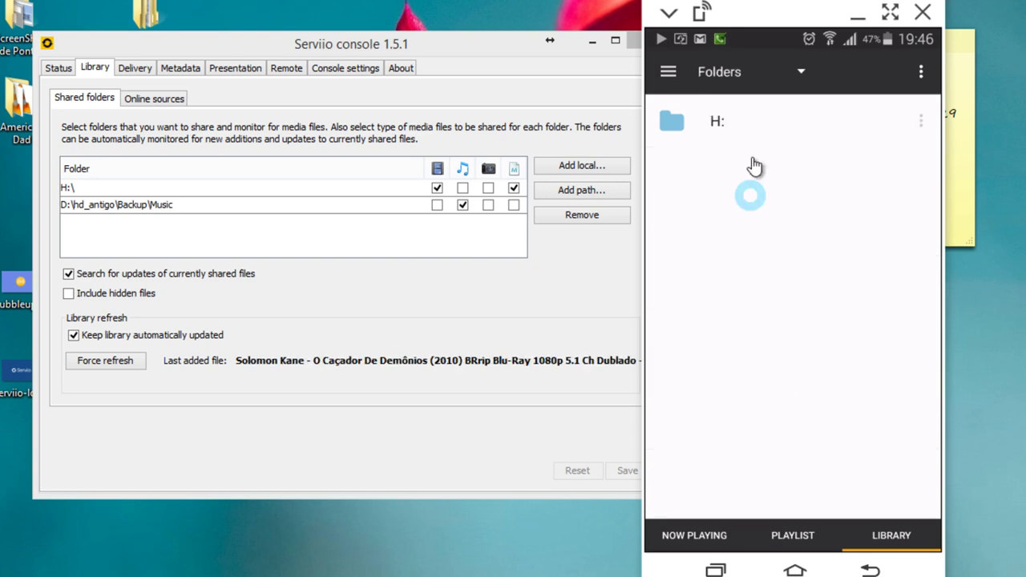
{"action": "left_click", "coordinate": [717, 132]}
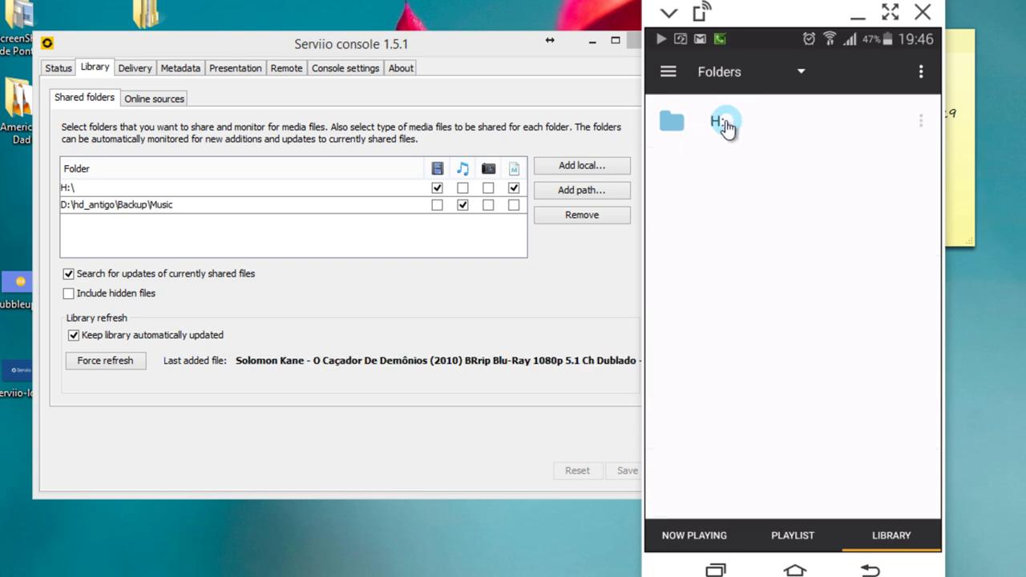
{"action": "left_click", "coordinate": [752, 132]}
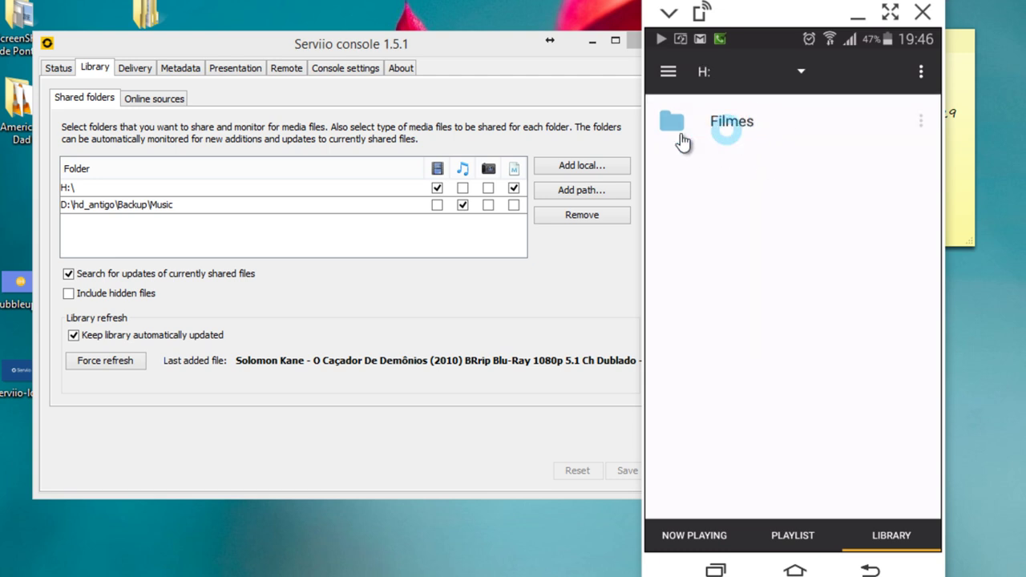
{"action": "left_click", "coordinate": [749, 124]}
{"action": "left_click", "coordinate": [748, 124]}
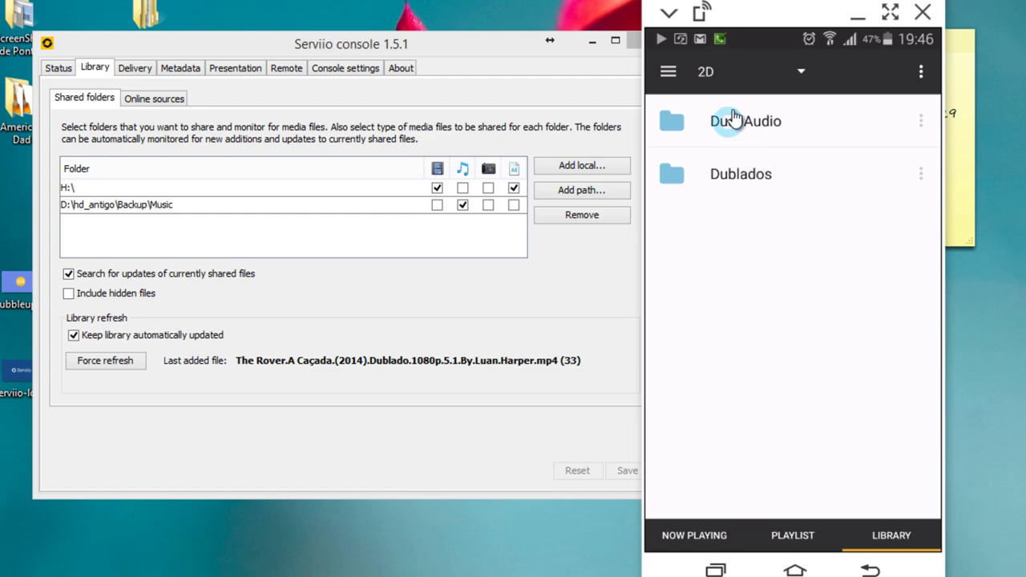
Step: Return to Filmes, reopen its 2D folder, and look through the films in Dual-Audio before going back to 2D
{"action": "left_click", "coordinate": [870, 569]}
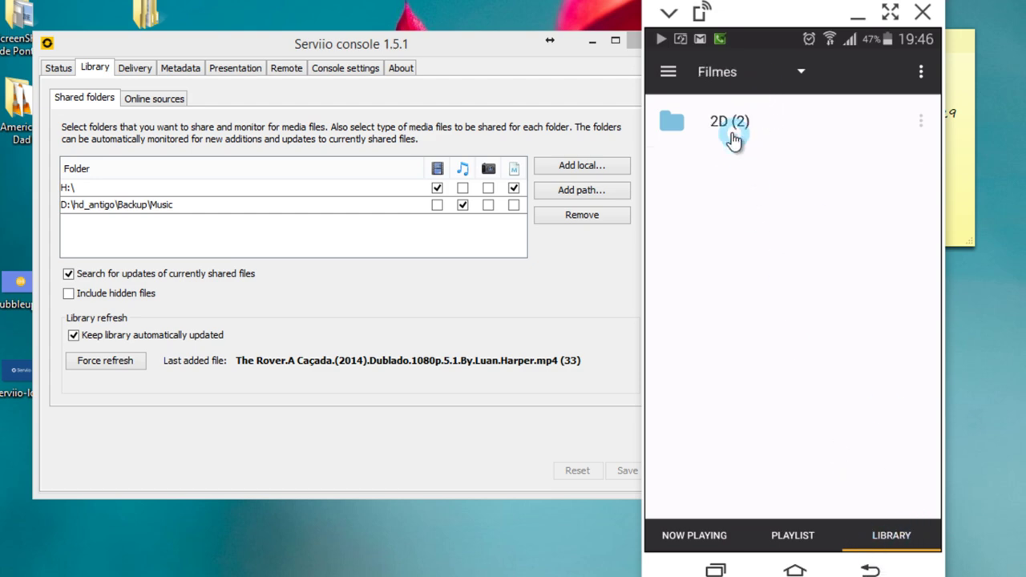
{"action": "left_click", "coordinate": [736, 130]}
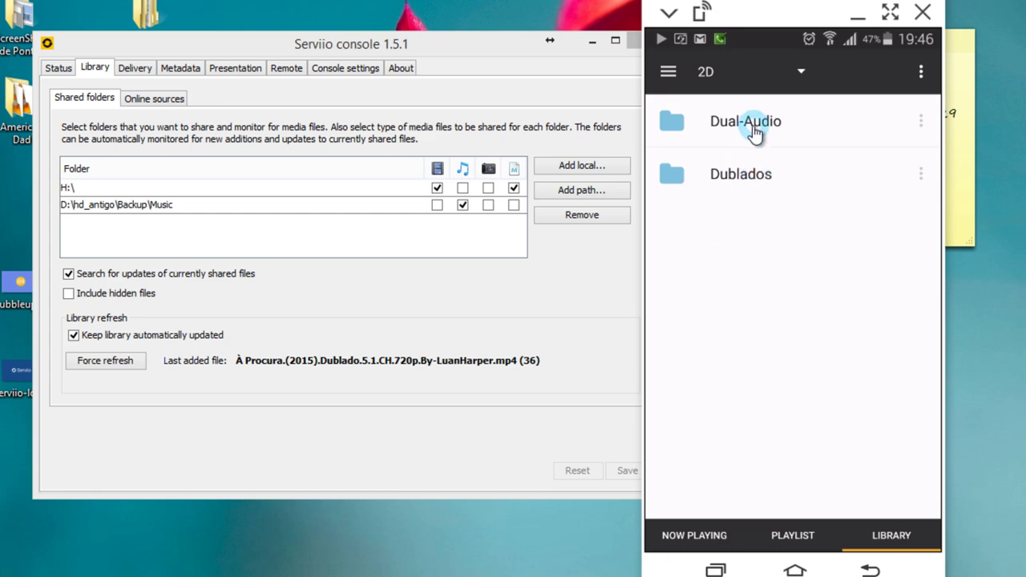
{"action": "left_click", "coordinate": [754, 130]}
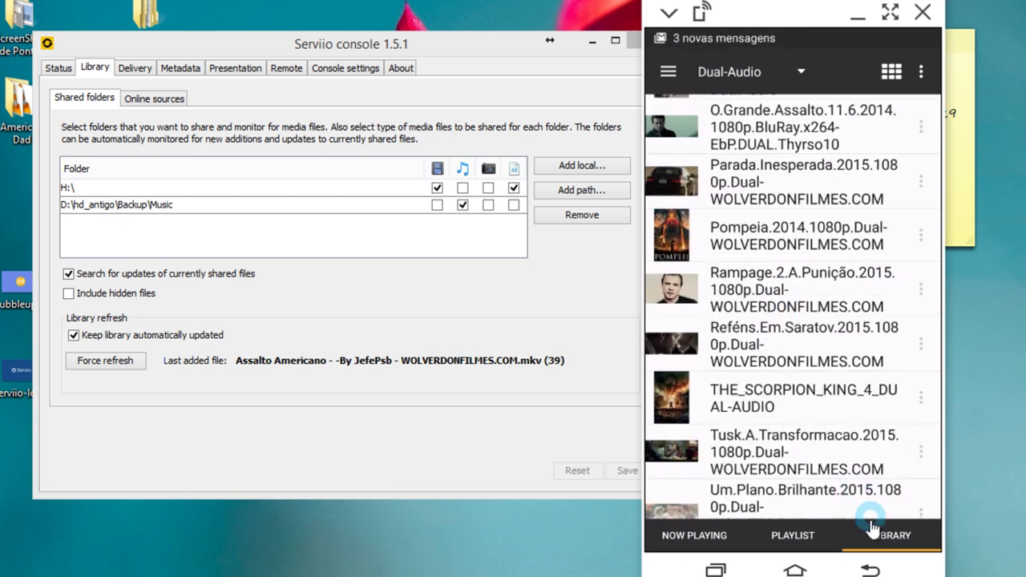
{"action": "left_click", "coordinate": [870, 567]}
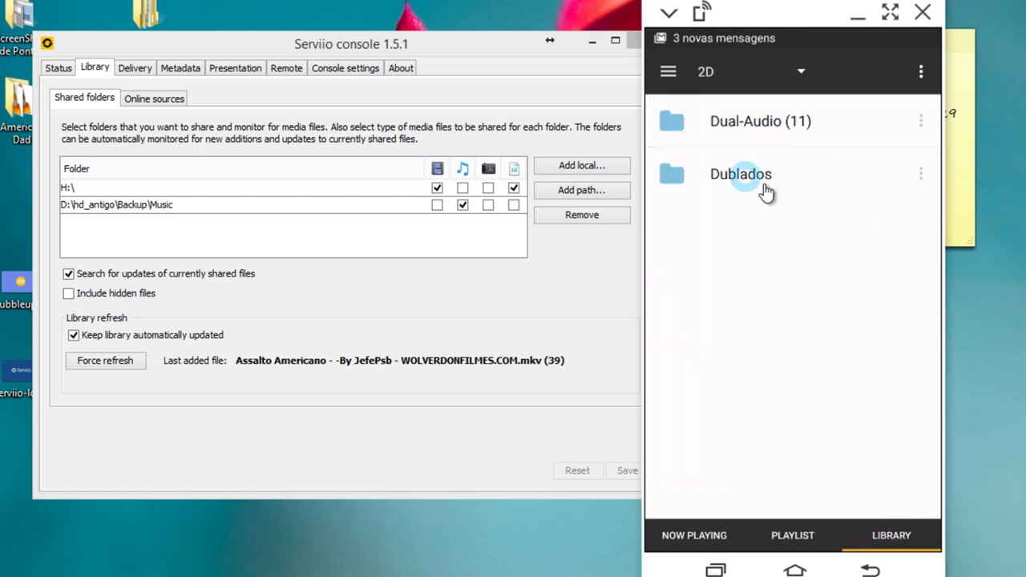
Step: Look through the films in the Dublados folder and go back up to the Video category's Folders level
{"action": "left_click", "coordinate": [751, 178]}
{"action": "scroll", "coordinate": [787, 210], "scroll_direction": "down", "scroll_amount": 1}
{"action": "scroll", "coordinate": [790, 221], "scroll_direction": "down", "scroll_amount": 3}
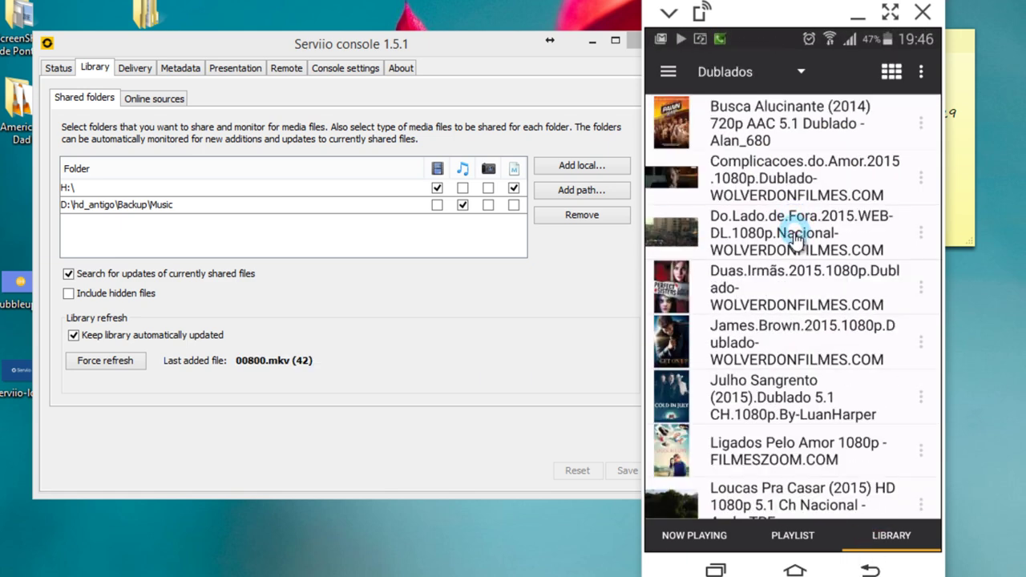
{"action": "scroll", "coordinate": [846, 399], "scroll_direction": "down", "scroll_amount": 2}
{"action": "scroll", "coordinate": [850, 393], "scroll_direction": "down", "scroll_amount": 4}
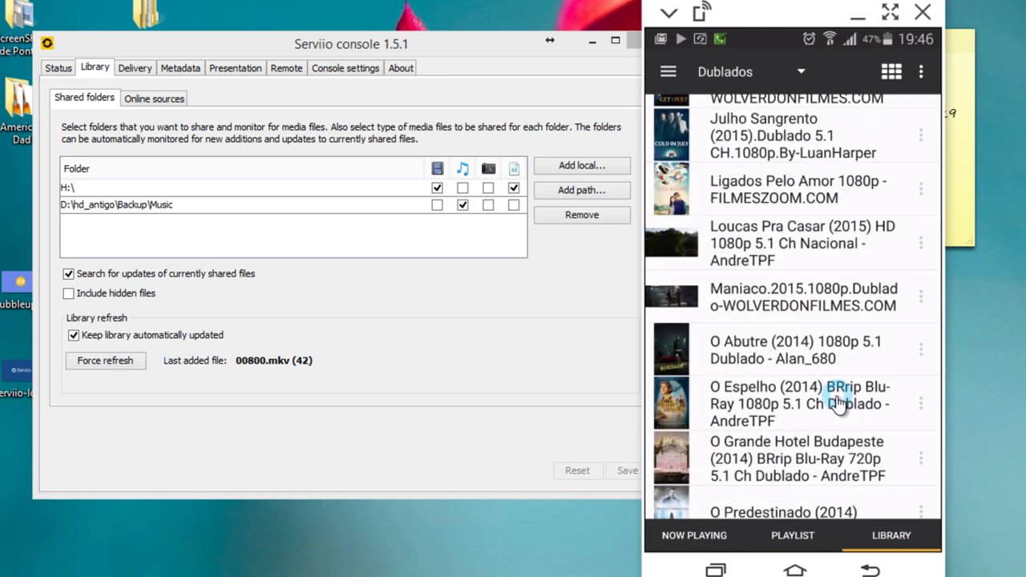
{"action": "left_click", "coordinate": [871, 568]}
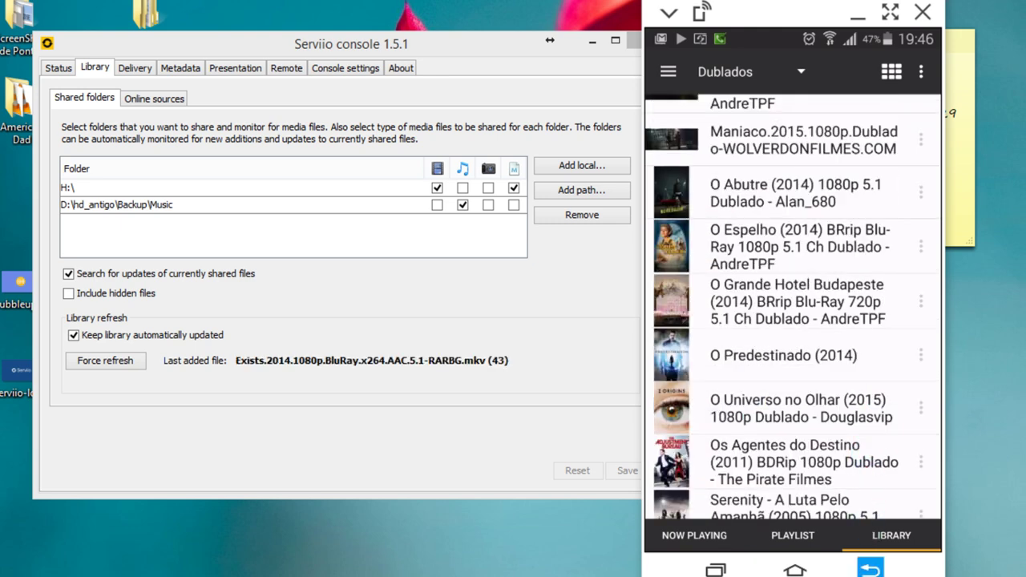
{"action": "left_click", "coordinate": [873, 569]}
{"action": "left_click", "coordinate": [880, 569]}
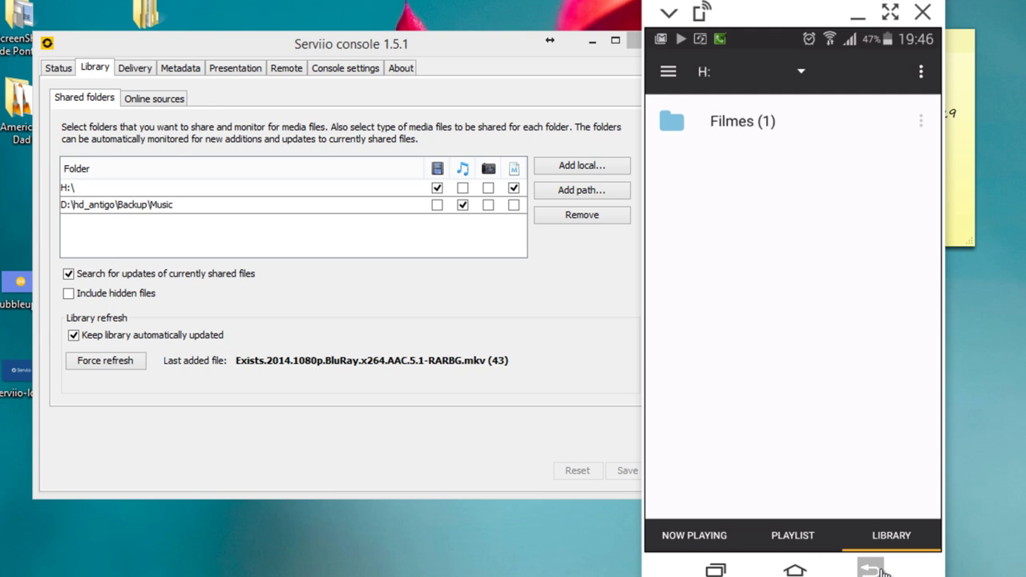
{"action": "left_click", "coordinate": [880, 569]}
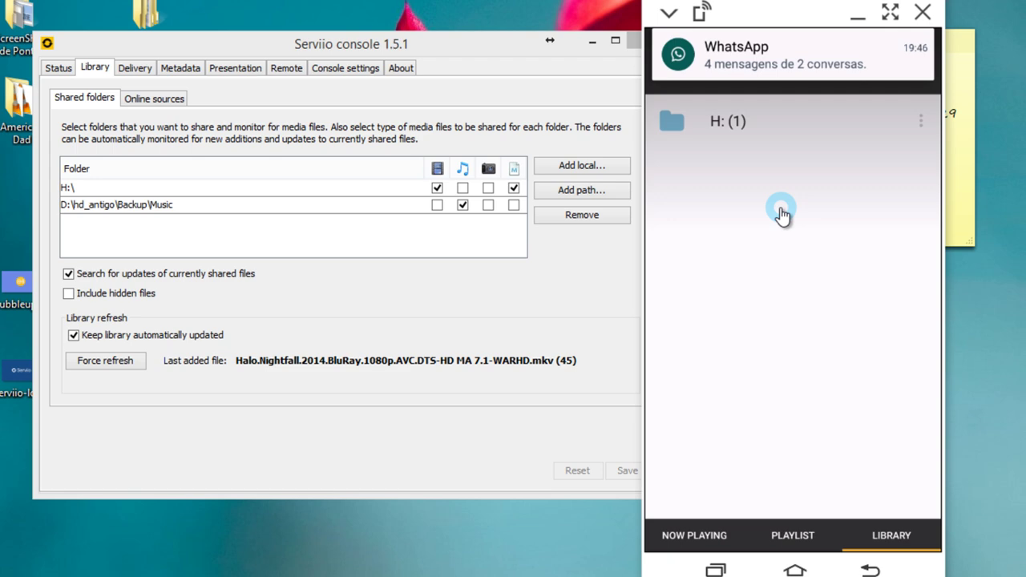
Step: Dismiss the WhatsApp notification from the phone's home screen and reopen BubbleUPnP with its renderer and library list showing
{"action": "left_click", "coordinate": [802, 571]}
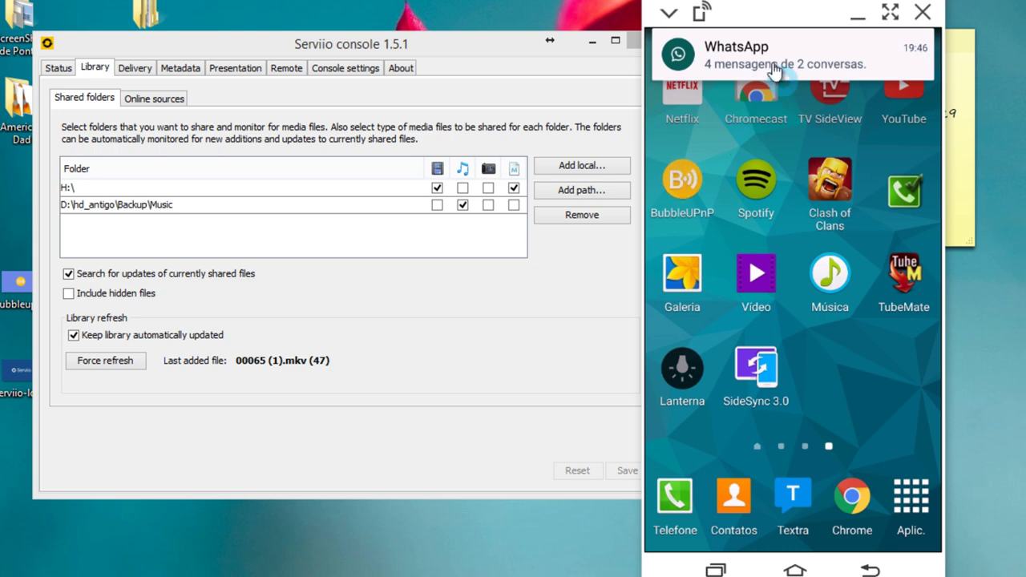
{"action": "left_click_drag", "start_coordinate": [678, 51], "coordinate": [877, 57]}
{"action": "left_click", "coordinate": [683, 83]}
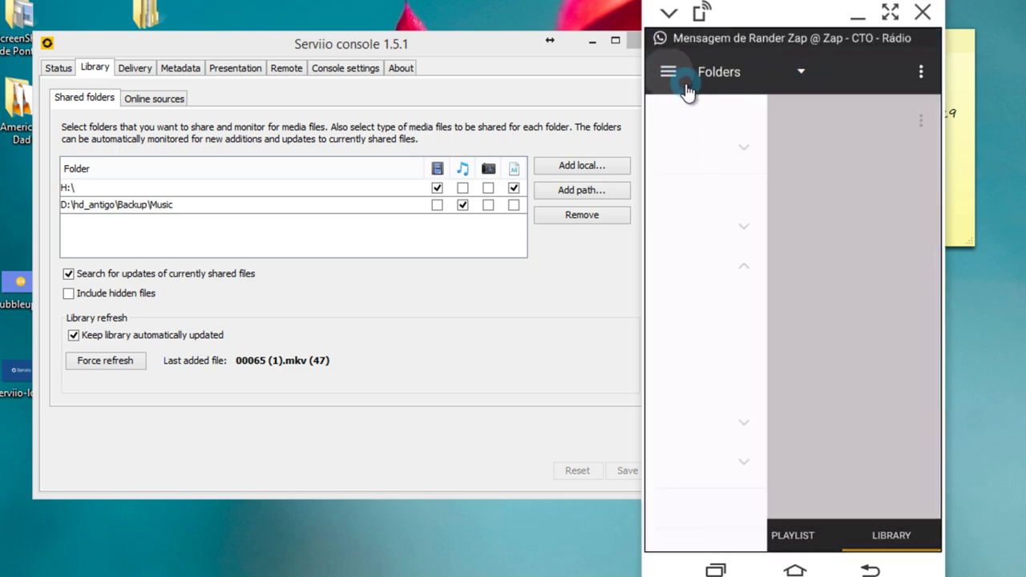
Step: Select BRAVIA as the playback renderer, with Serviio (Foreba) as the library
{"action": "left_click", "coordinate": [741, 148]}
{"action": "left_click", "coordinate": [728, 191]}
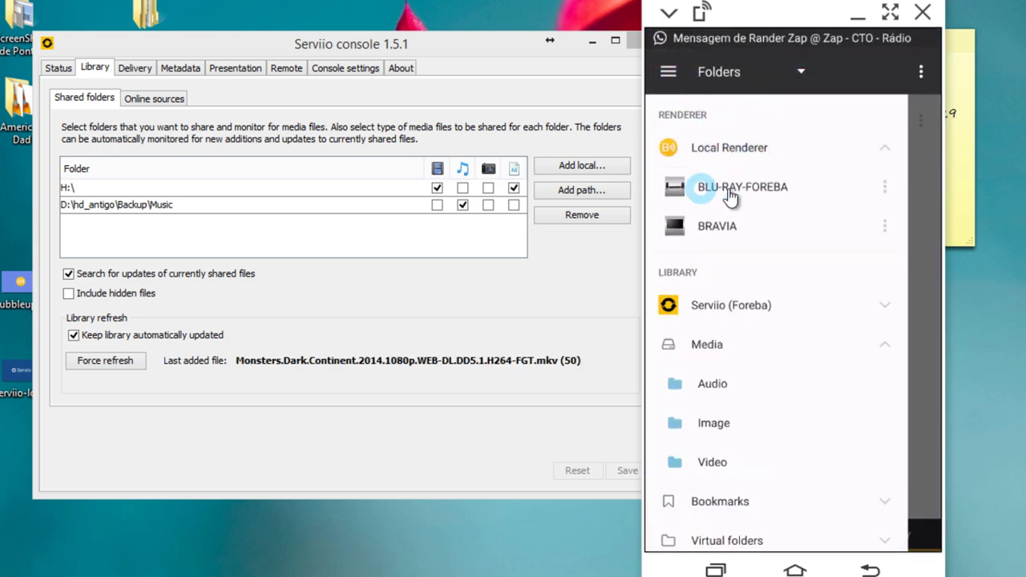
{"action": "left_click", "coordinate": [768, 152]}
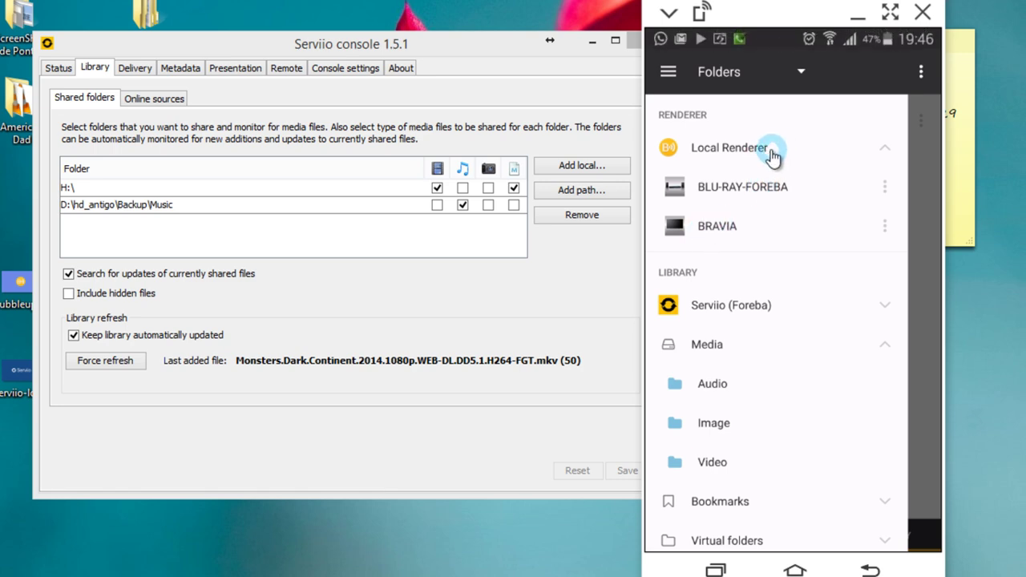
{"action": "left_click", "coordinate": [767, 152]}
{"action": "left_click", "coordinate": [731, 189]}
{"action": "left_click", "coordinate": [724, 231]}
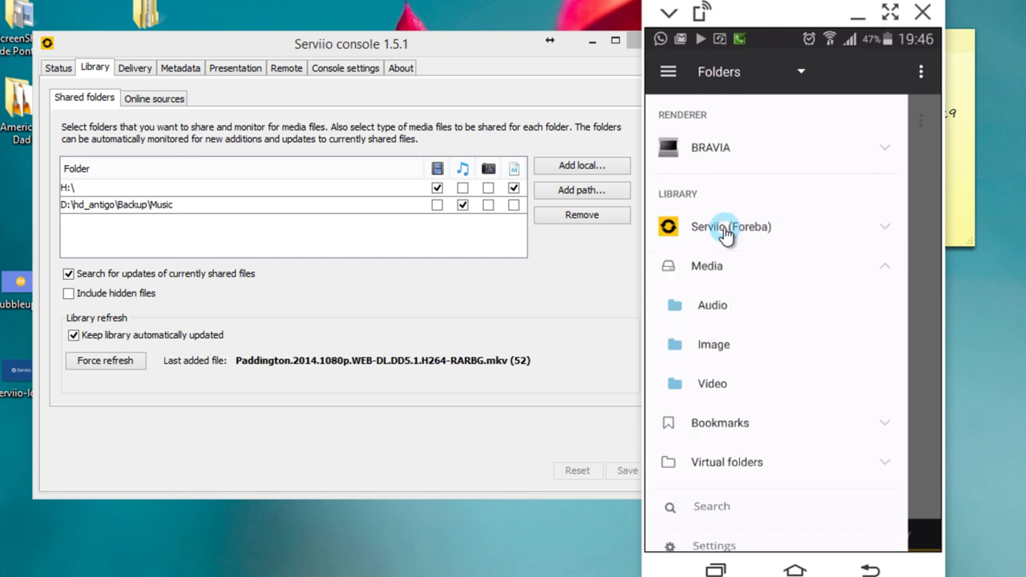
{"action": "left_click", "coordinate": [756, 229]}
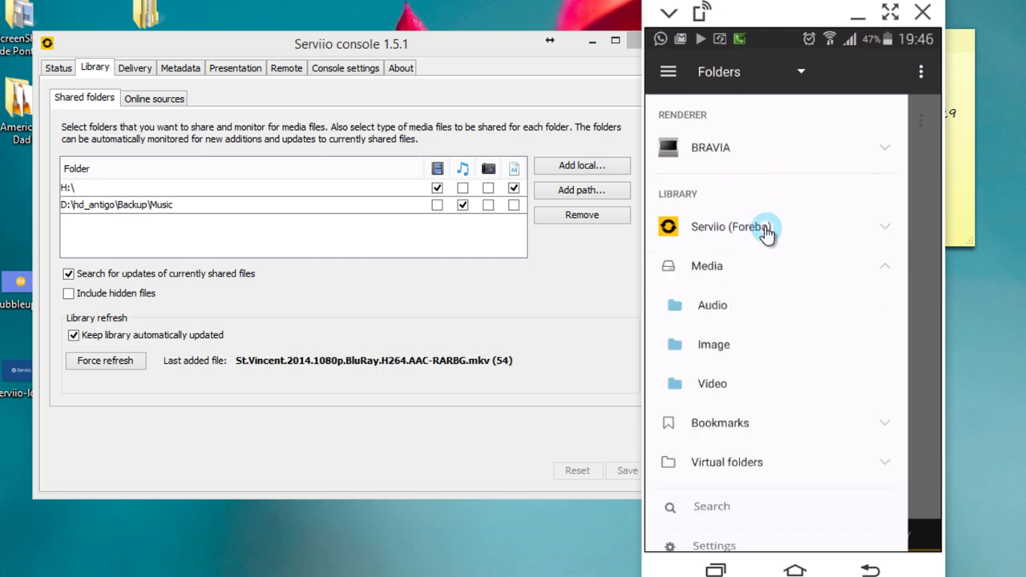
Step: Browse the Video folders to H:, Filmes, 2D, Dual-Audio and play A.Rota.de.Colisão.2015 on the BRAVIA renderer
{"action": "left_click", "coordinate": [725, 386]}
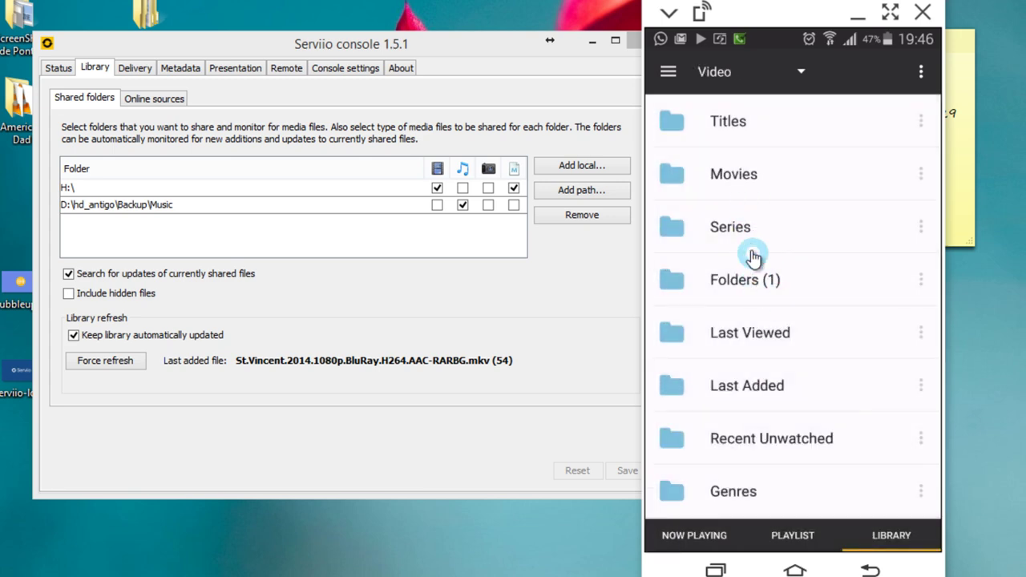
{"action": "left_click", "coordinate": [751, 281]}
{"action": "left_click", "coordinate": [738, 129]}
{"action": "left_click", "coordinate": [757, 120]}
{"action": "left_click", "coordinate": [755, 133]}
{"action": "left_click", "coordinate": [757, 143]}
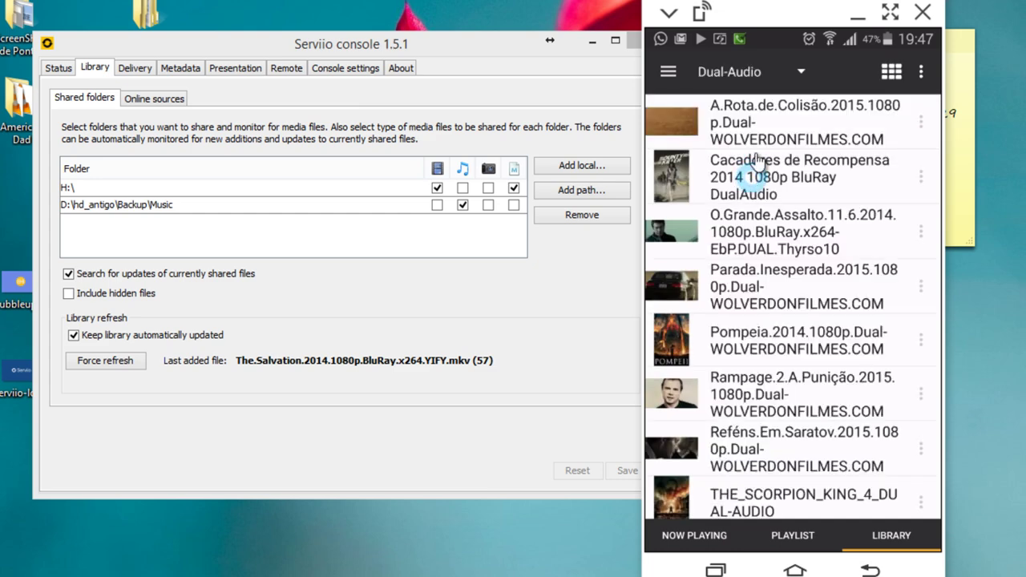
{"action": "left_click", "coordinate": [765, 116]}
{"action": "left_click", "coordinate": [761, 131]}
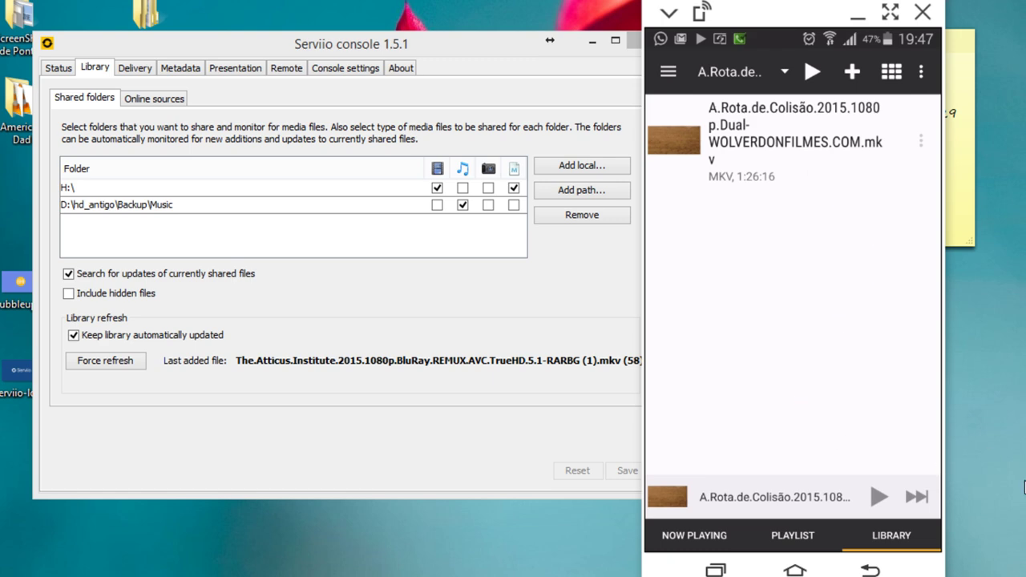
Step: Go back up from the film through the library folders and return to the phone's home screen
{"action": "left_click", "coordinate": [885, 566]}
{"action": "left_click", "coordinate": [881, 567]}
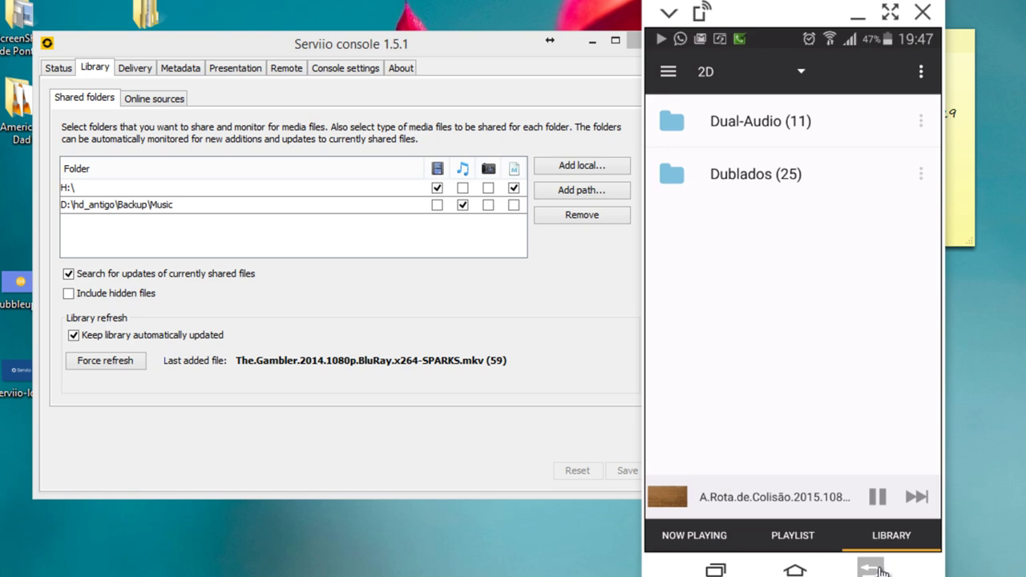
{"action": "left_click", "coordinate": [881, 568]}
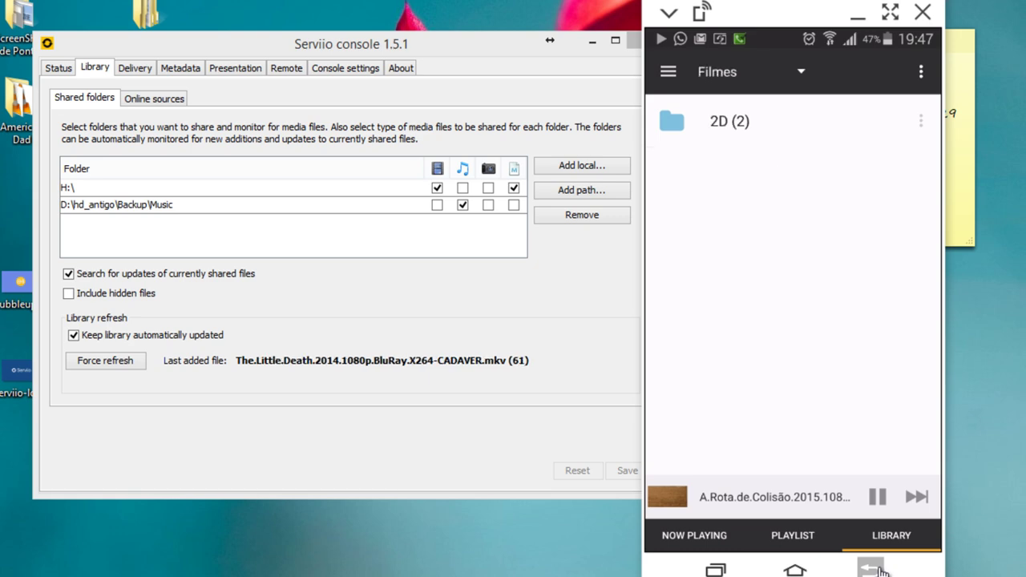
{"action": "left_click", "coordinate": [881, 569]}
{"action": "left_click", "coordinate": [881, 569]}
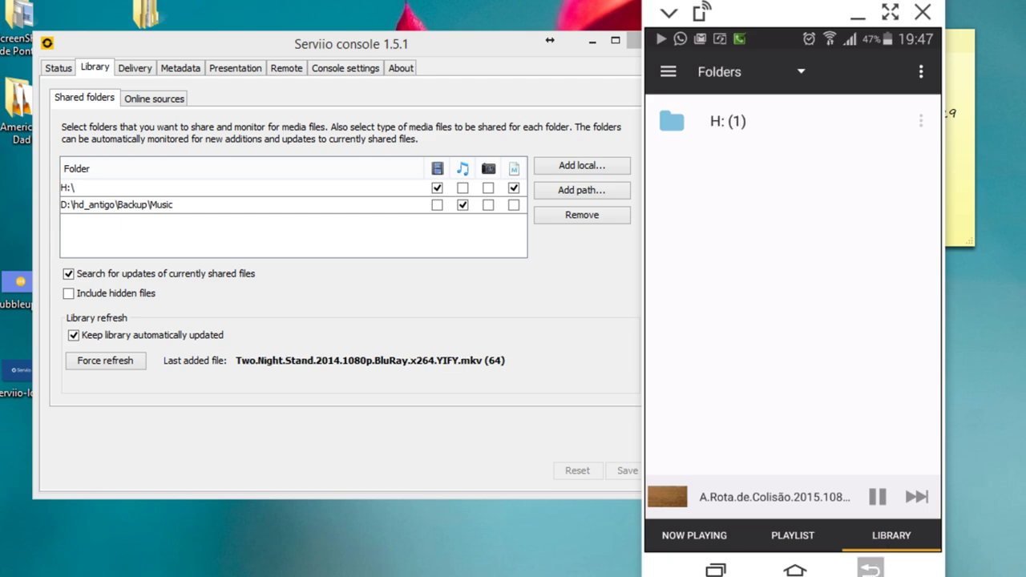
{"action": "left_click", "coordinate": [881, 569]}
{"action": "left_click", "coordinate": [805, 569]}
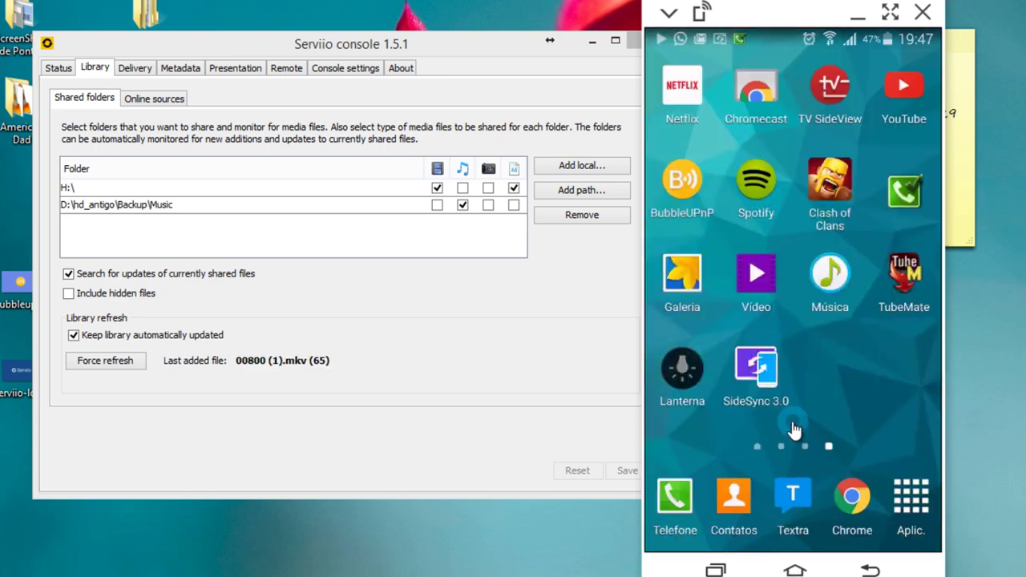
Step: Pause the film playing on BRAVIA from the phone's notification area and close the notifications
{"action": "left_click_drag", "start_coordinate": [772, 46], "coordinate": [785, 433]}
{"action": "left_click", "coordinate": [769, 289]}
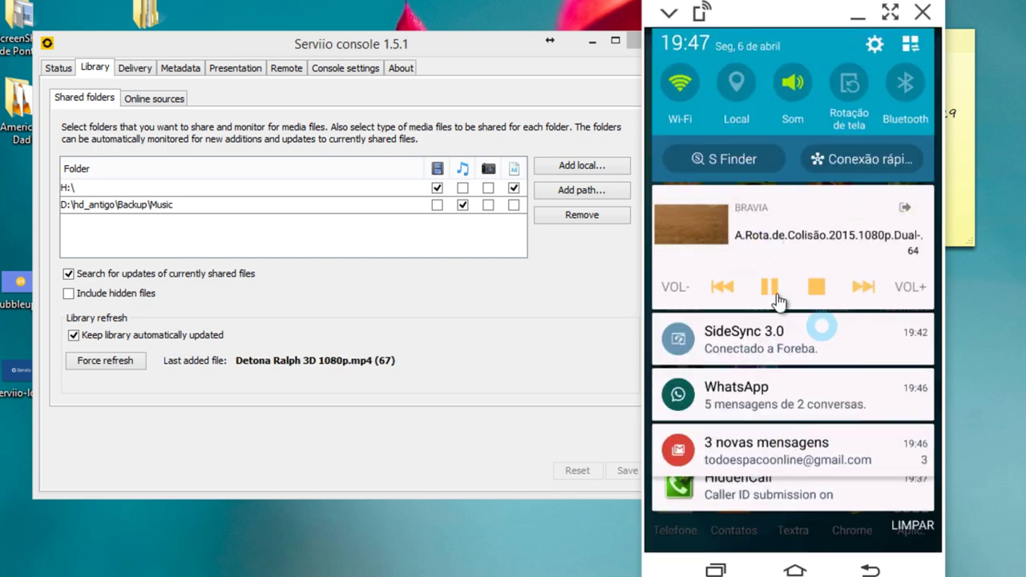
{"action": "left_click_drag", "start_coordinate": [814, 520], "coordinate": [829, 200]}
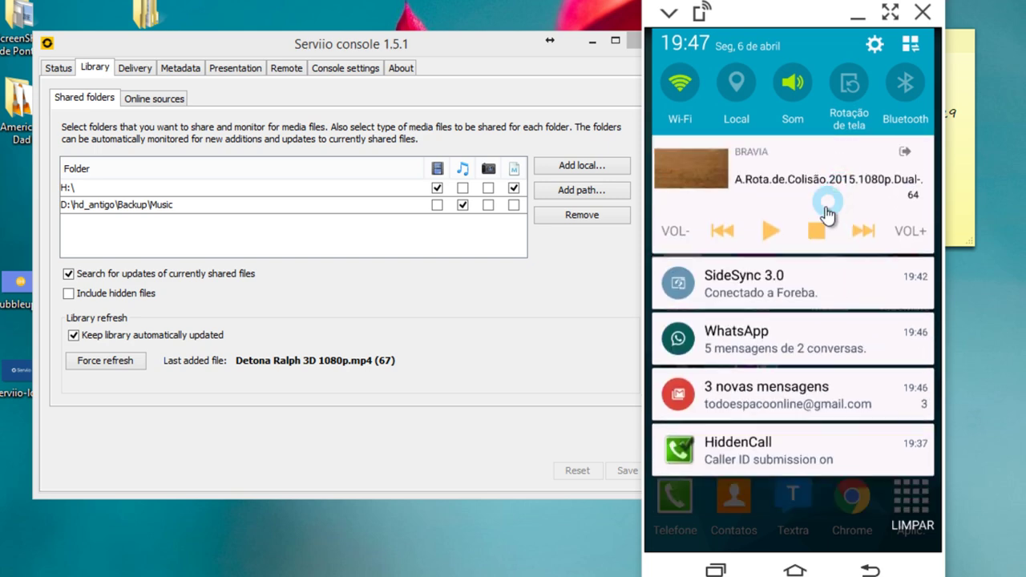
{"action": "left_click_drag", "start_coordinate": [763, 401], "coordinate": [807, 35]}
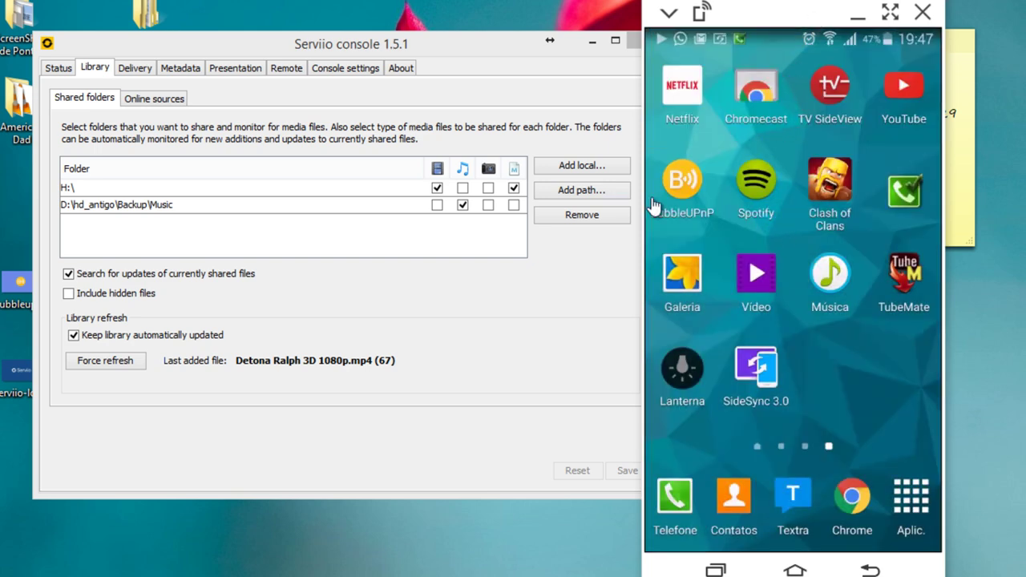
Step: Force a library refresh in the Serviio console and open its Delivery transcoding settings
{"action": "left_click", "coordinate": [351, 404]}
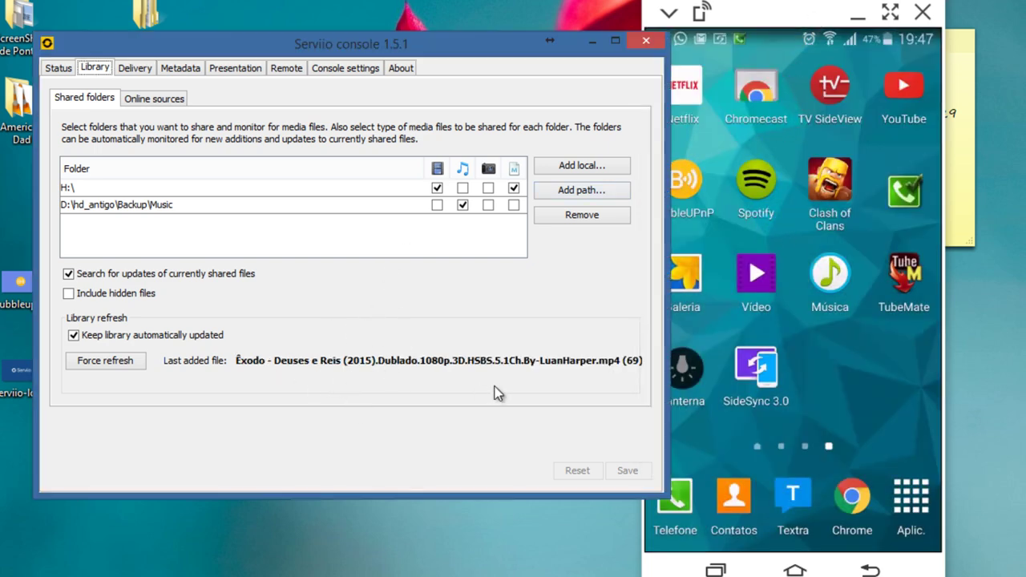
{"action": "left_click", "coordinate": [129, 359]}
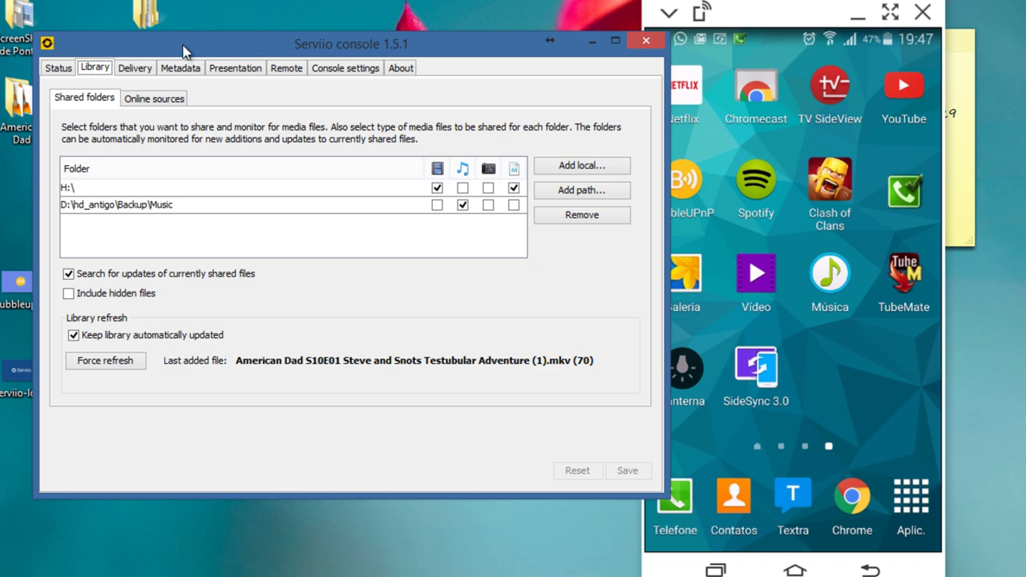
{"action": "left_click", "coordinate": [149, 74]}
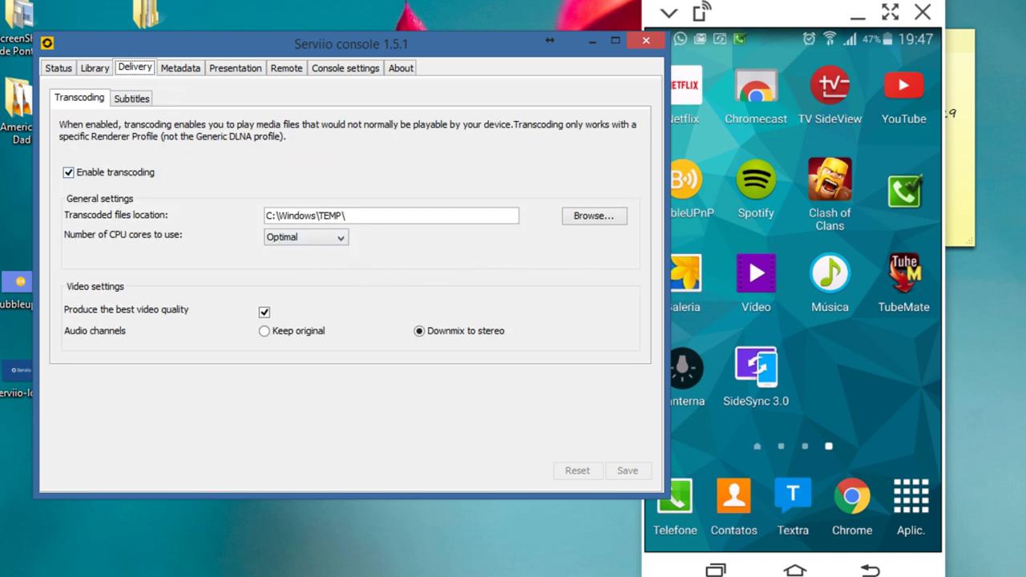
Step: Switch to File Explorer and open A Walk Among the Tombstones (2014) [1080p] under H:\Filmes\2D\Legendados
{"action": "double_click", "coordinate": [3, 100]}
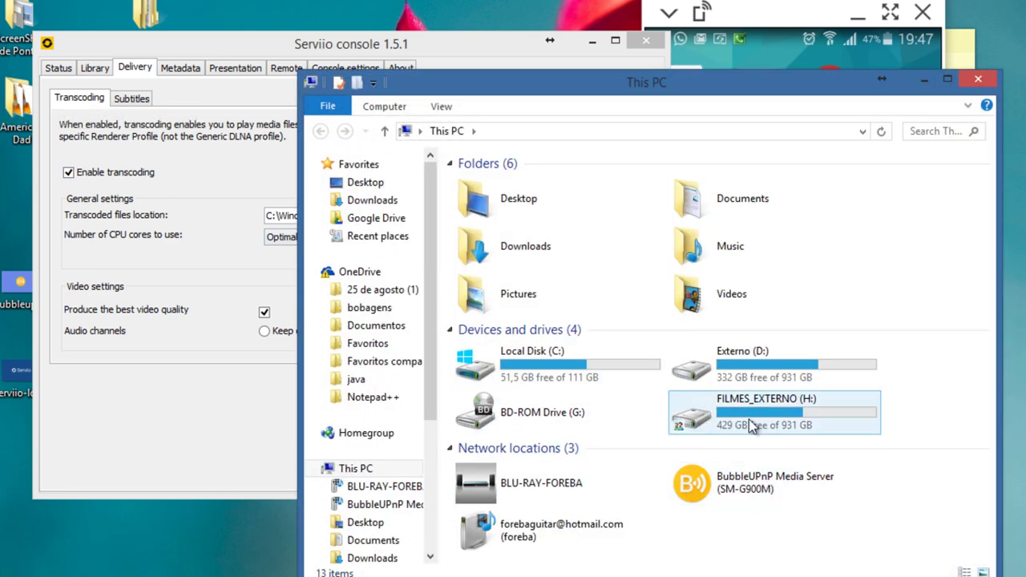
{"action": "double_click", "coordinate": [721, 410]}
{"action": "left_click", "coordinate": [512, 201]}
{"action": "double_click", "coordinate": [513, 185]}
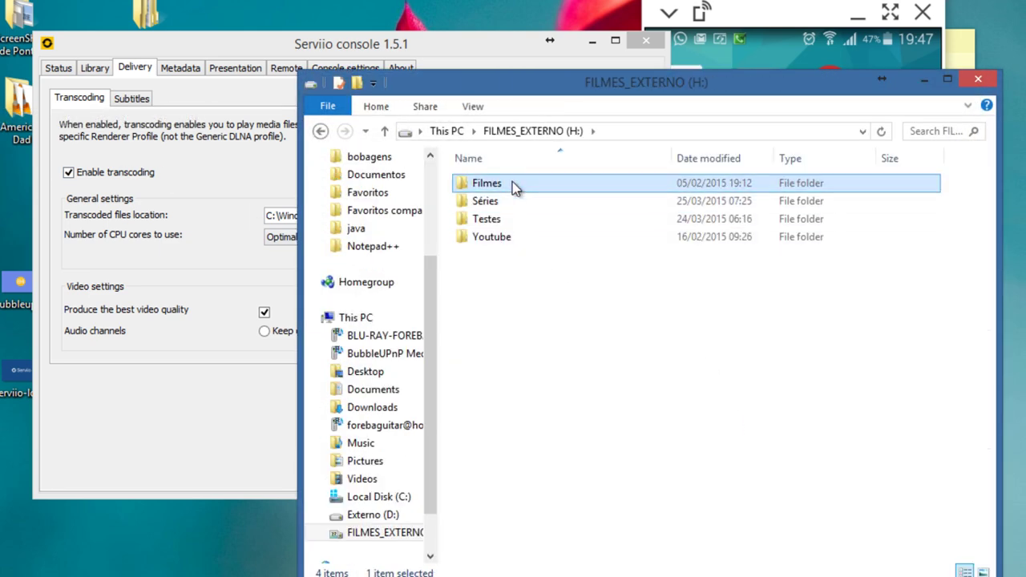
{"action": "left_click", "coordinate": [502, 188]}
{"action": "double_click", "coordinate": [502, 189]}
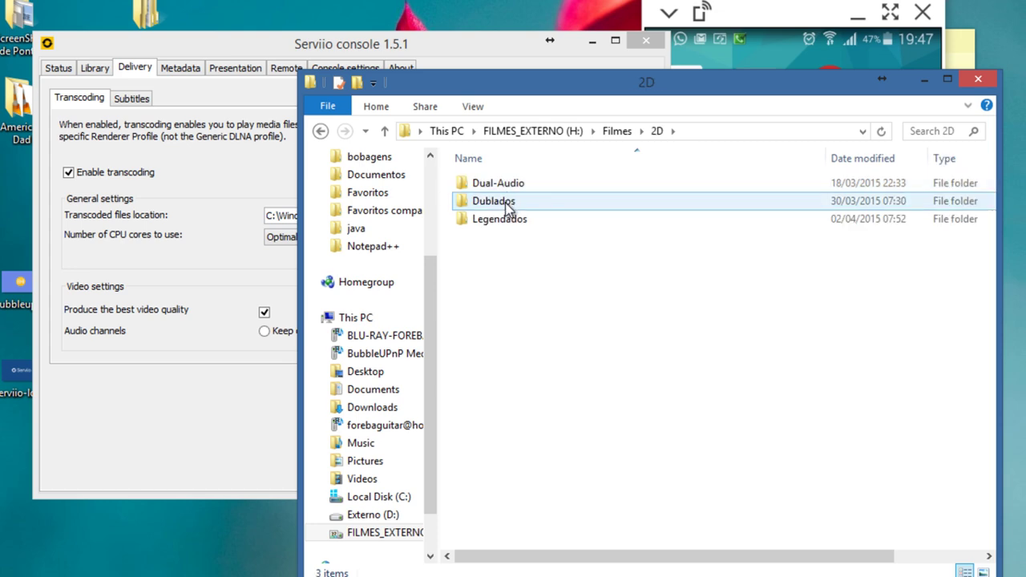
{"action": "double_click", "coordinate": [504, 218]}
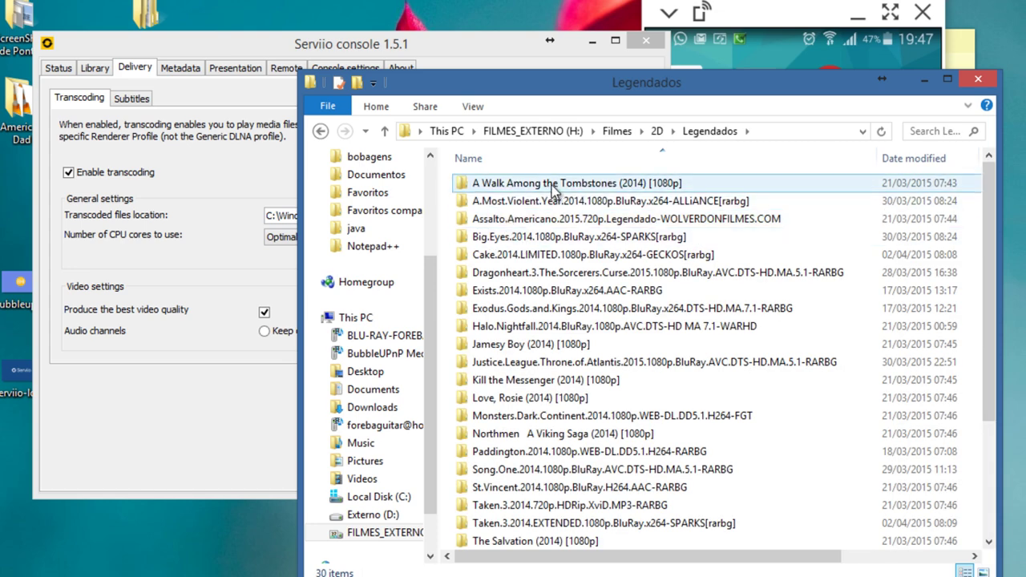
{"action": "double_click", "coordinate": [514, 185]}
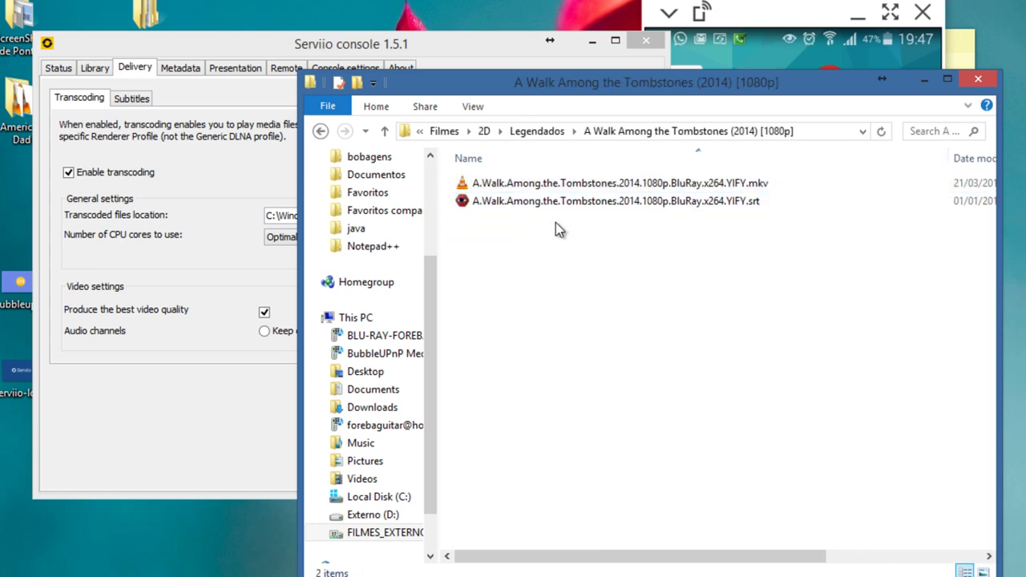
Step: Compare the names of the film's .mkv and .srt files, and select the .srt subtitle file
{"action": "left_click_drag", "start_coordinate": [455, 230], "coordinate": [774, 177]}
{"action": "left_click", "coordinate": [771, 240]}
{"action": "left_click", "coordinate": [714, 202]}
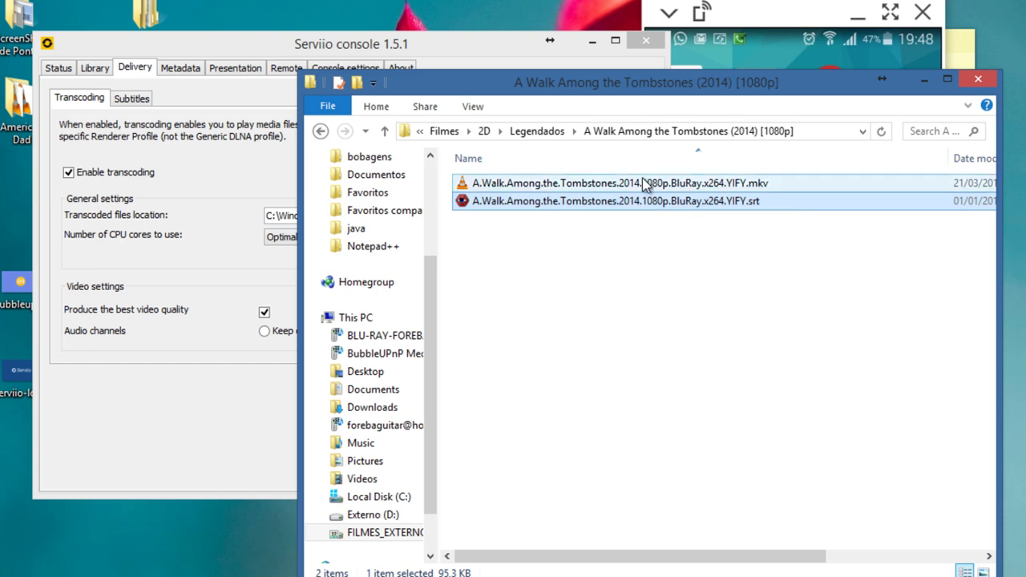
Step: Switch back to the Serviio console and disable transcoding in the Delivery settings
{"action": "left_click", "coordinate": [215, 131]}
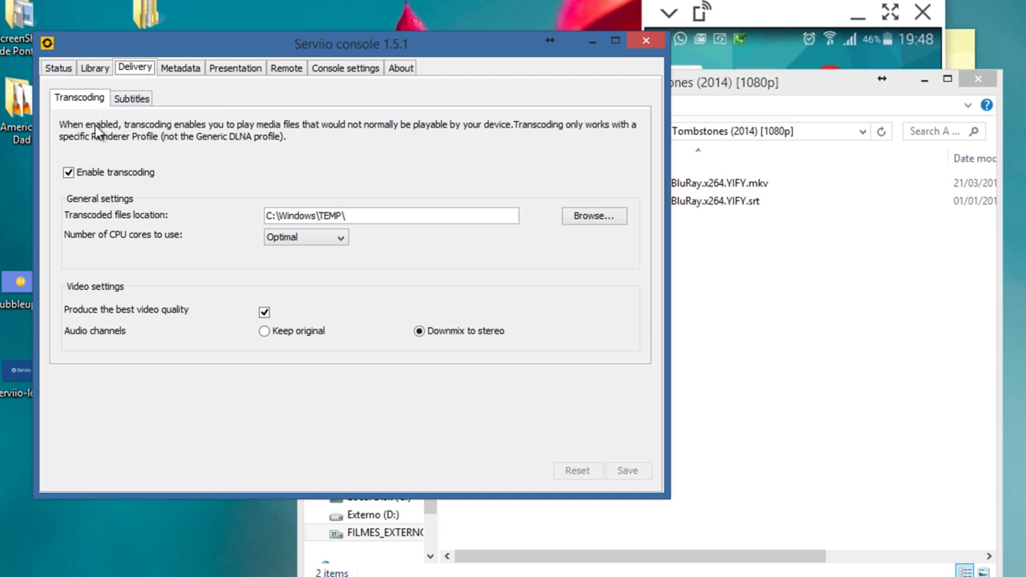
{"action": "left_click", "coordinate": [69, 173]}
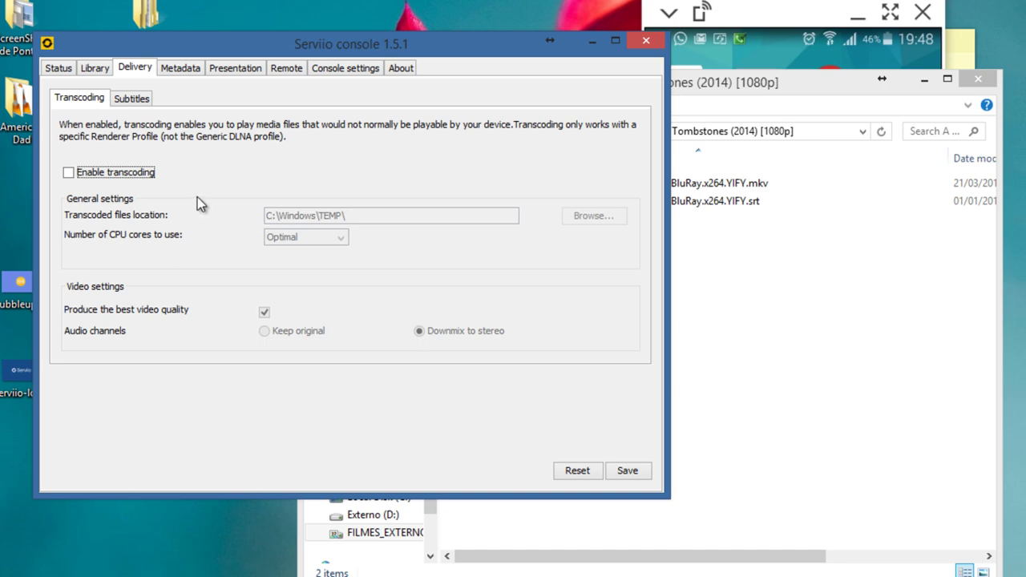
Step: Enable subtitles with extraction of those embedded in video files, and set burned-in subtitles to Always
{"action": "left_click", "coordinate": [154, 99]}
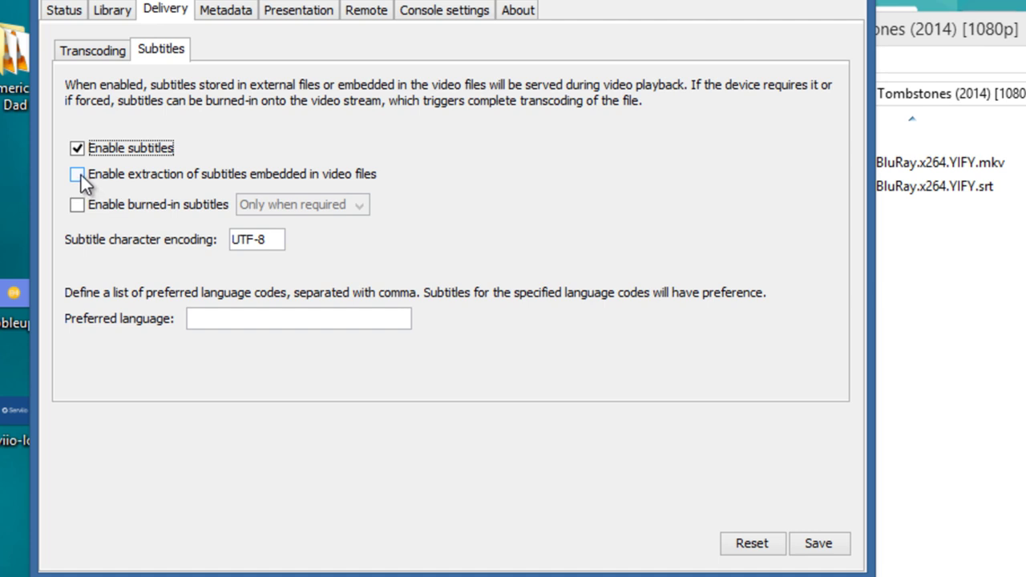
{"action": "left_click", "coordinate": [79, 175]}
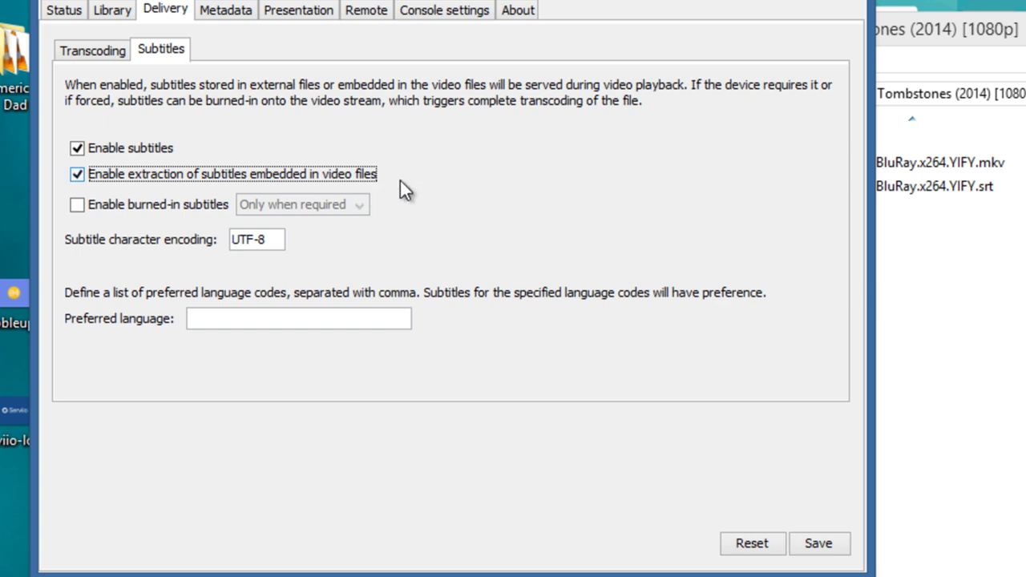
{"action": "left_click", "coordinate": [75, 207]}
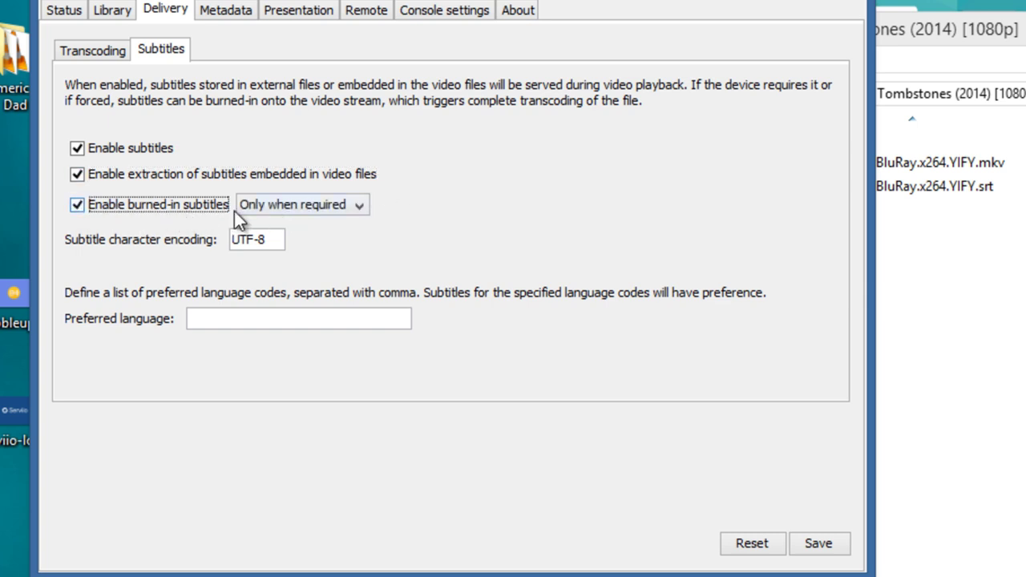
{"action": "left_click", "coordinate": [313, 205]}
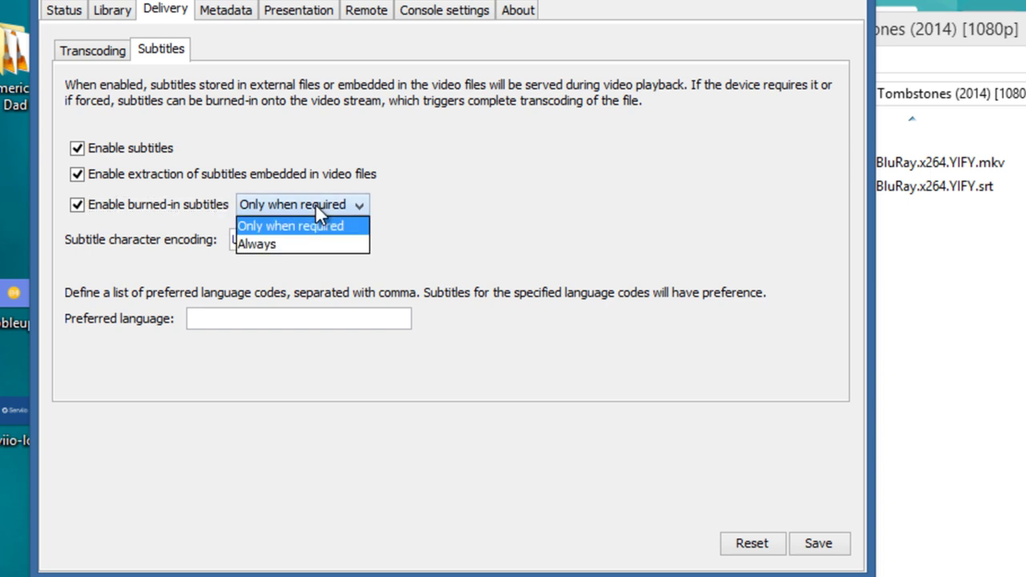
{"action": "left_click", "coordinate": [289, 240]}
Step: Set the subtitle character encoding to ISO-8859-1 and the preferred languages to pt,pt-br,por, and save the settings
{"action": "left_click_drag", "start_coordinate": [267, 242], "coordinate": [199, 255]}
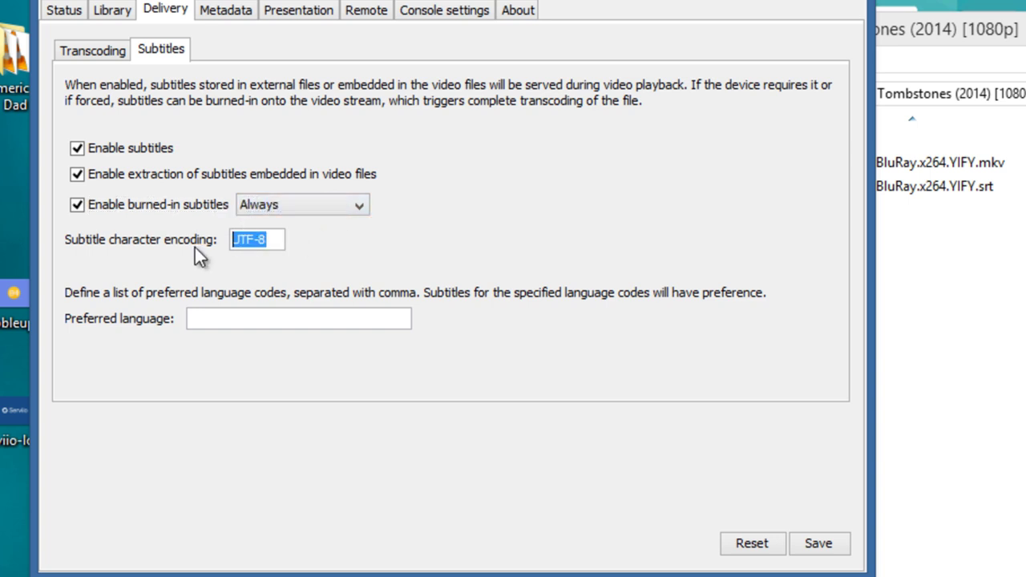
{"action": "type", "text": "ISO-"}
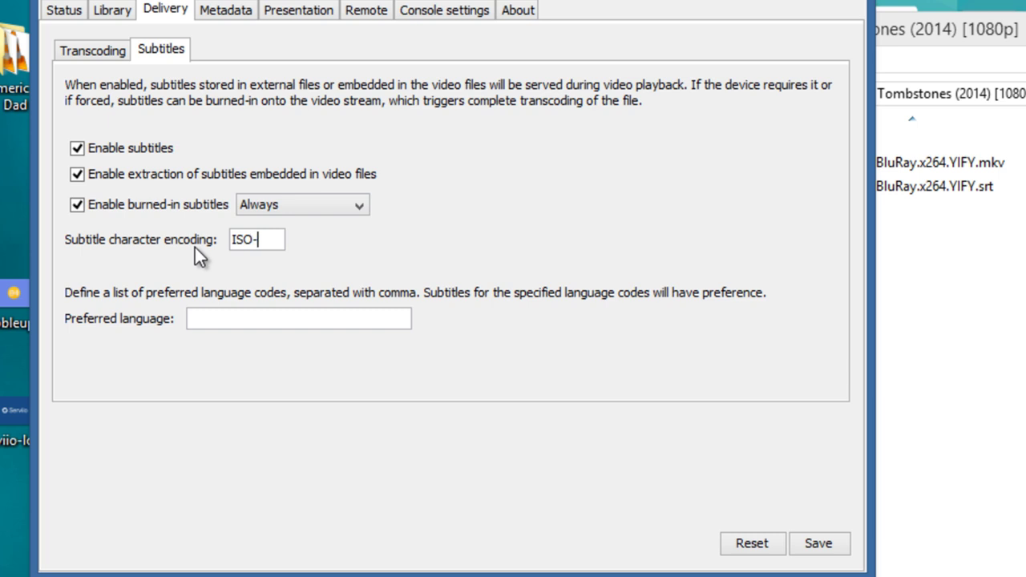
{"action": "type", "text": "8859-1"}
{"action": "left_click", "coordinate": [230, 322]}
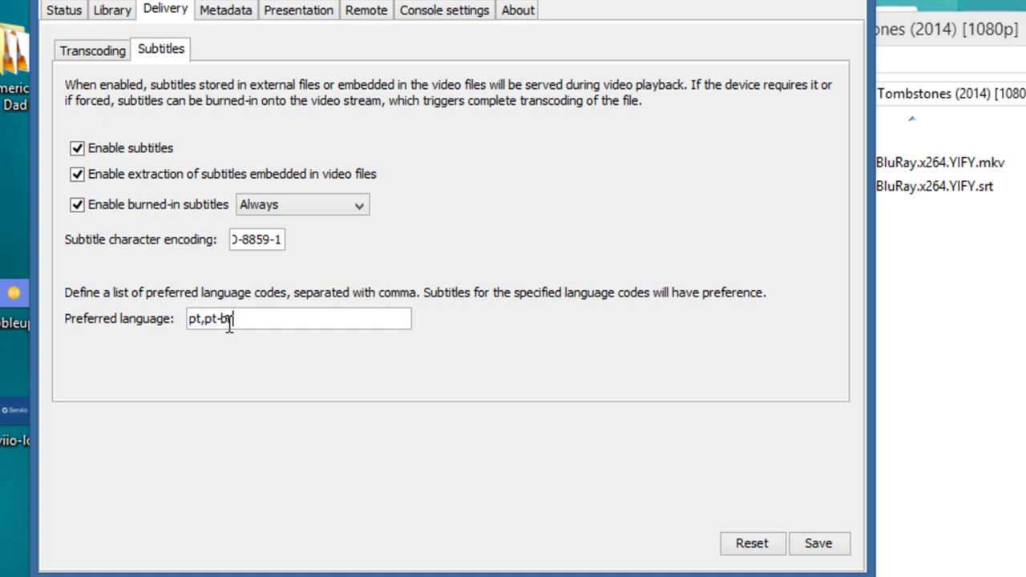
{"action": "type", "text": "por"}
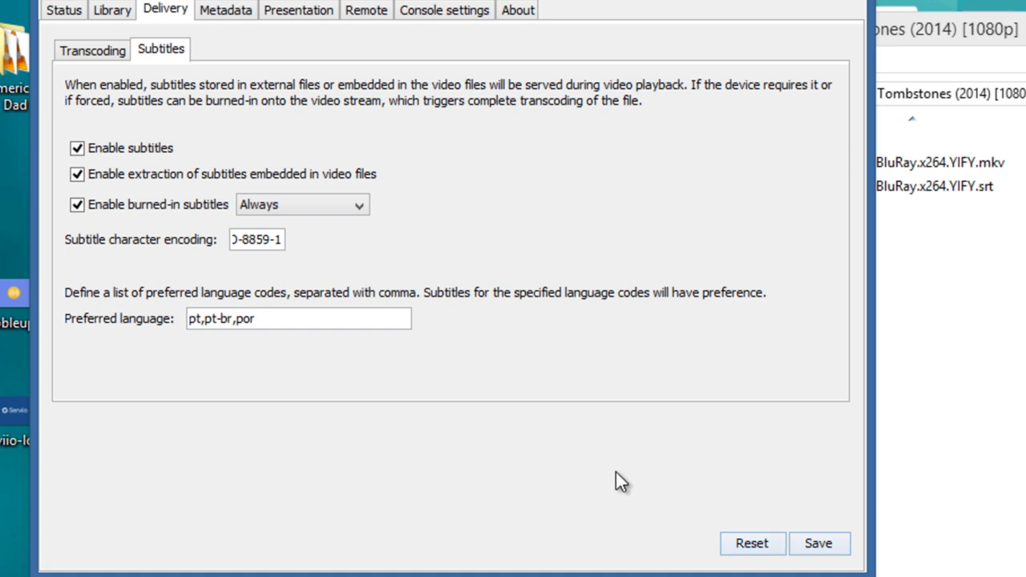
{"action": "left_click", "coordinate": [813, 545]}
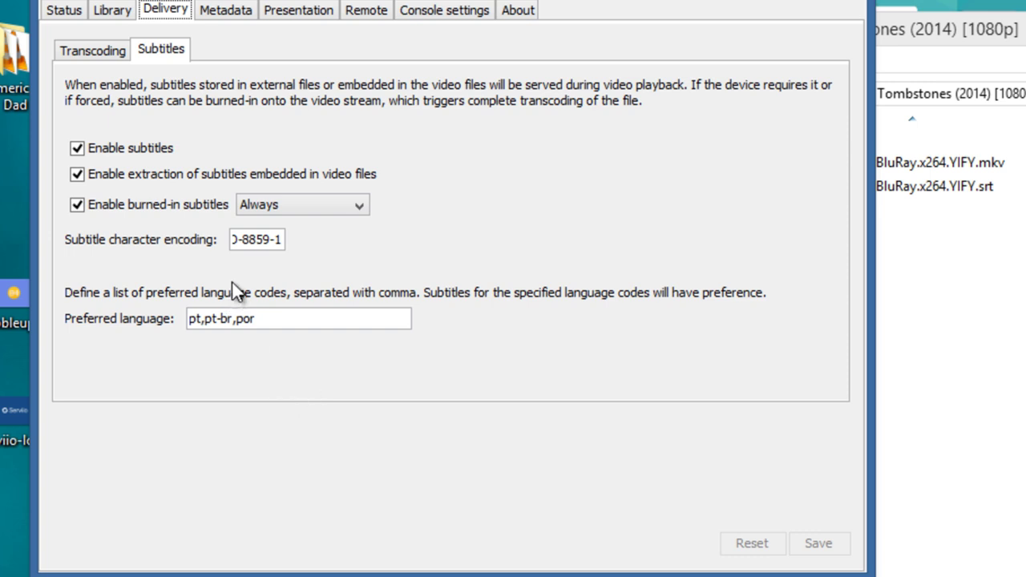
Step: Switch the Enable subtitles option off and back on
{"action": "left_click", "coordinate": [76, 148]}
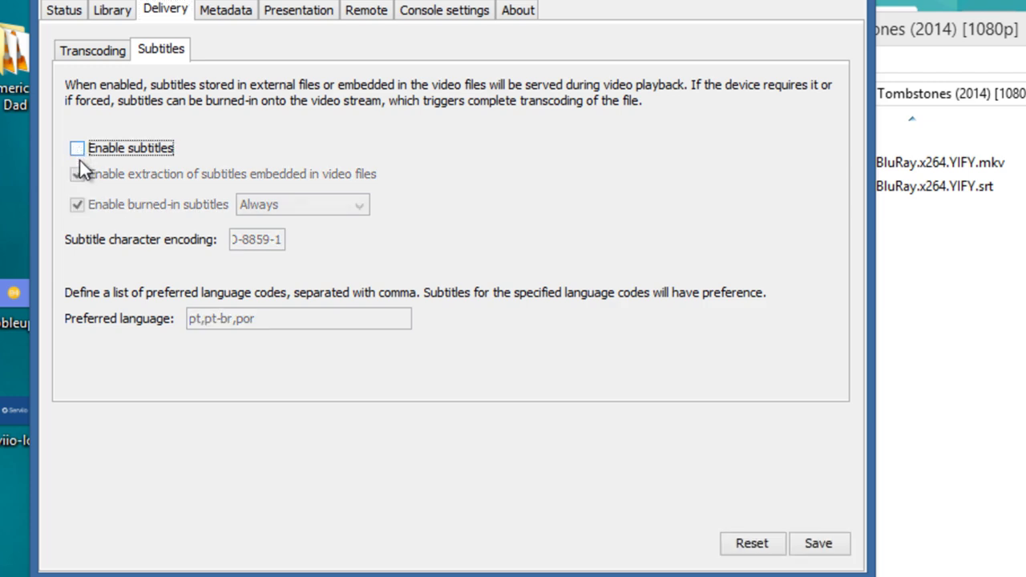
{"action": "left_click", "coordinate": [80, 151]}
Step: Open the properties of the Tombstones .mkv file in File Explorer and examine its audio and subtitle tracks in the media information
{"action": "left_click", "coordinate": [975, 327]}
{"action": "left_click", "coordinate": [796, 187]}
{"action": "left_click", "coordinate": [732, 160]}
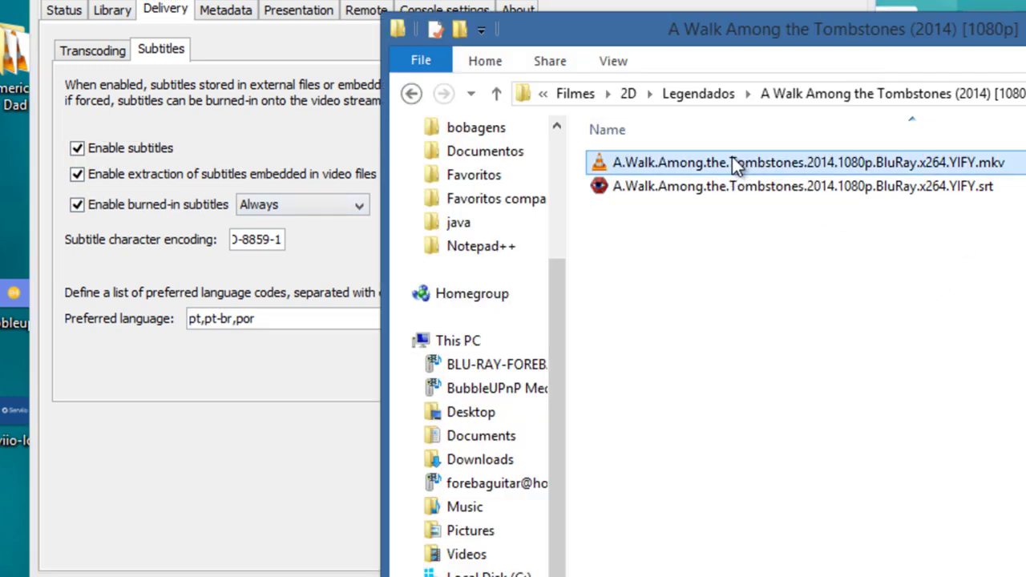
{"action": "right_click", "coordinate": [732, 158]}
{"action": "key", "text": "r"}
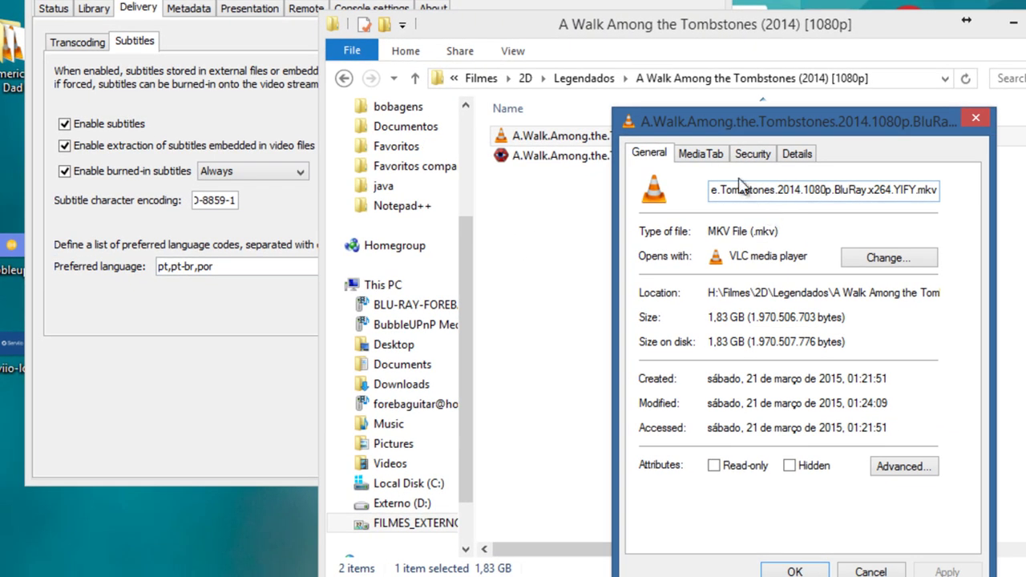
{"action": "left_click", "coordinate": [725, 158]}
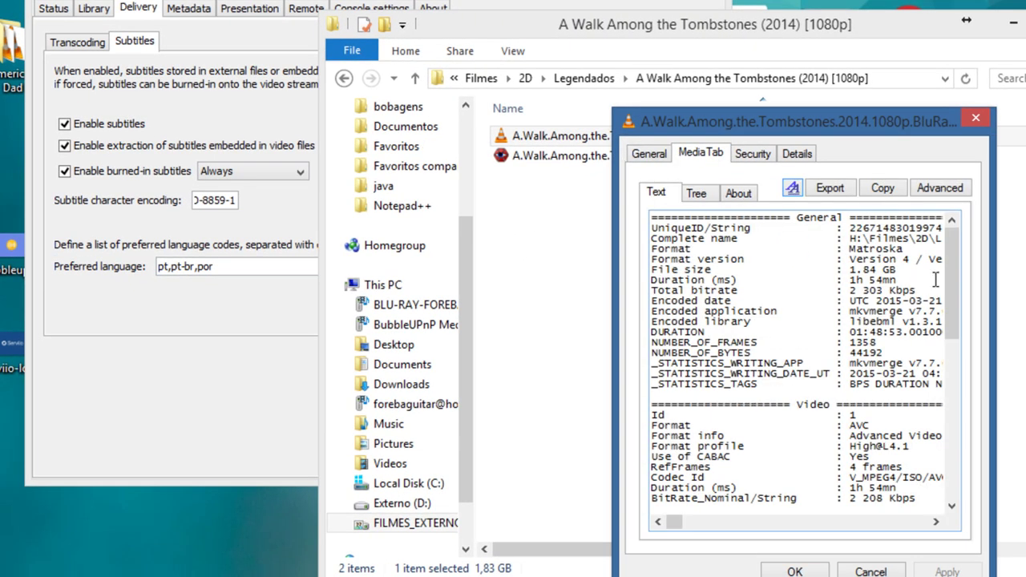
{"action": "left_click_drag", "start_coordinate": [948, 282], "coordinate": [949, 445]}
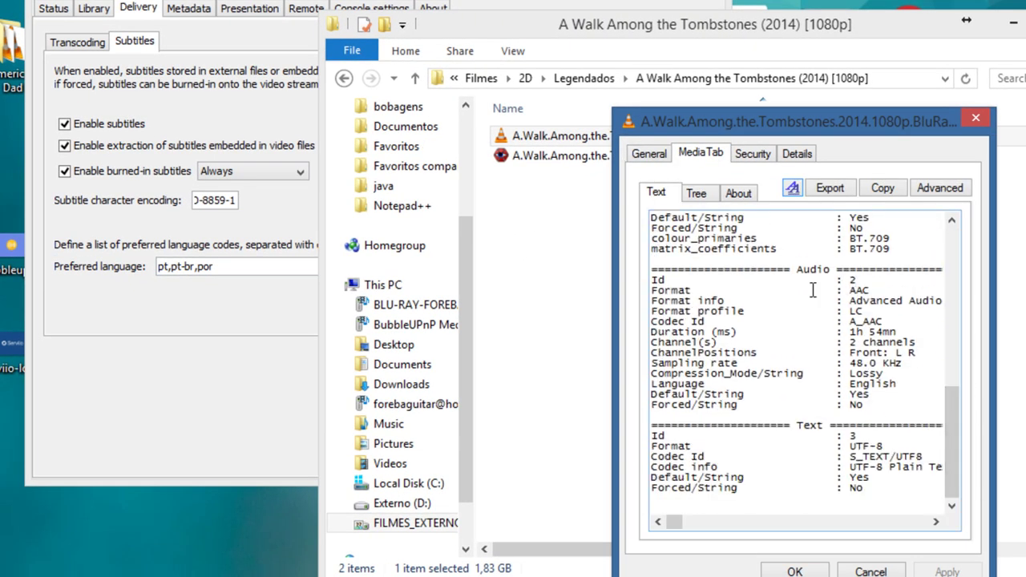
Step: Highlight the subtitle track details in the media information, close the file properties, then disable subtitles in the Serviio console and save
{"action": "left_click_drag", "start_coordinate": [799, 435], "coordinate": [899, 490]}
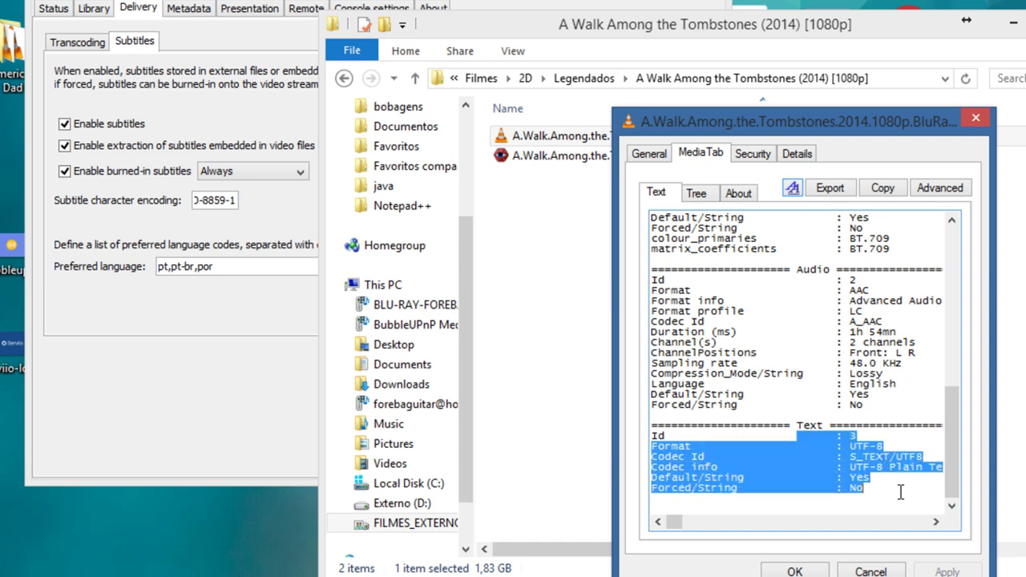
{"action": "left_click", "coordinate": [870, 568]}
{"action": "left_click", "coordinate": [230, 291]}
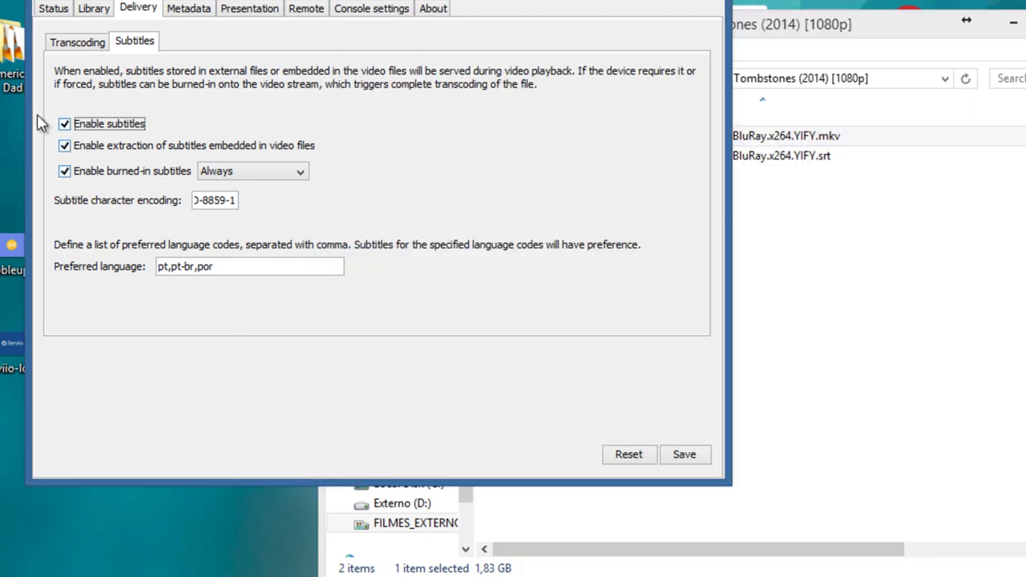
{"action": "left_click", "coordinate": [70, 127]}
{"action": "left_click", "coordinate": [697, 460]}
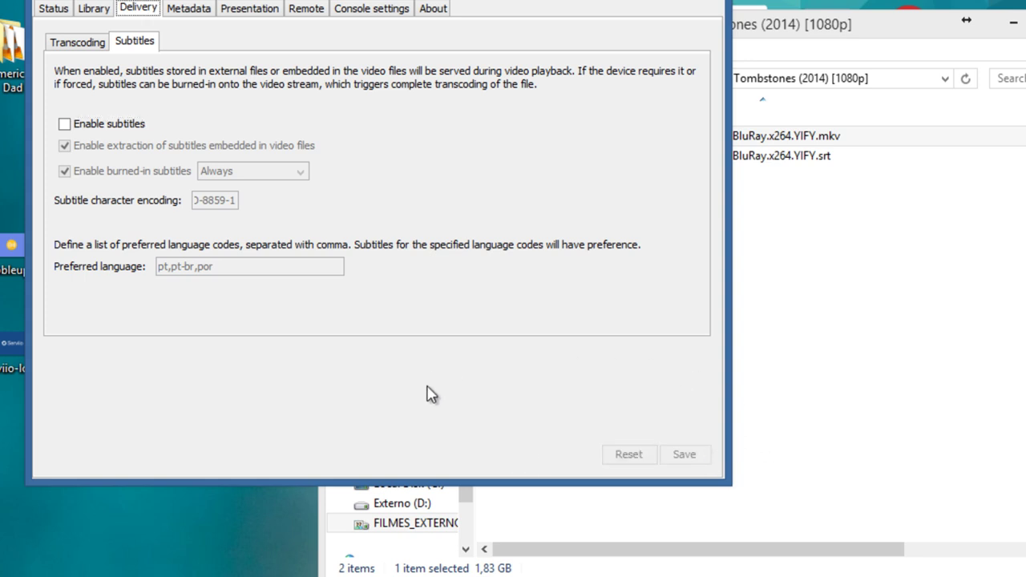
Step: Compare the names of the A Walk Among the Tombstones .mkv video and its .srt subtitle file in File Explorer
{"action": "left_click", "coordinate": [818, 295]}
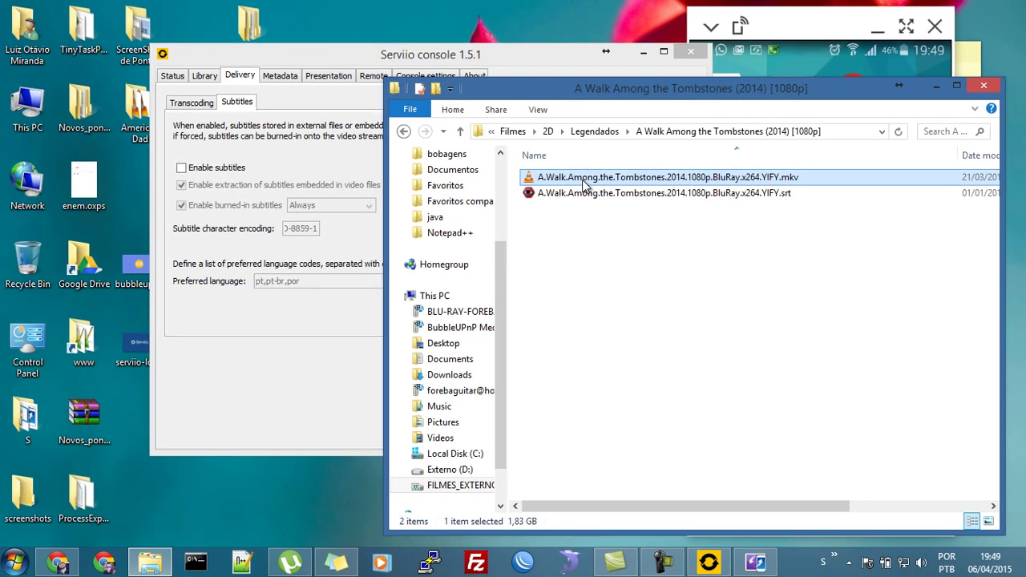
{"action": "left_click", "coordinate": [581, 195]}
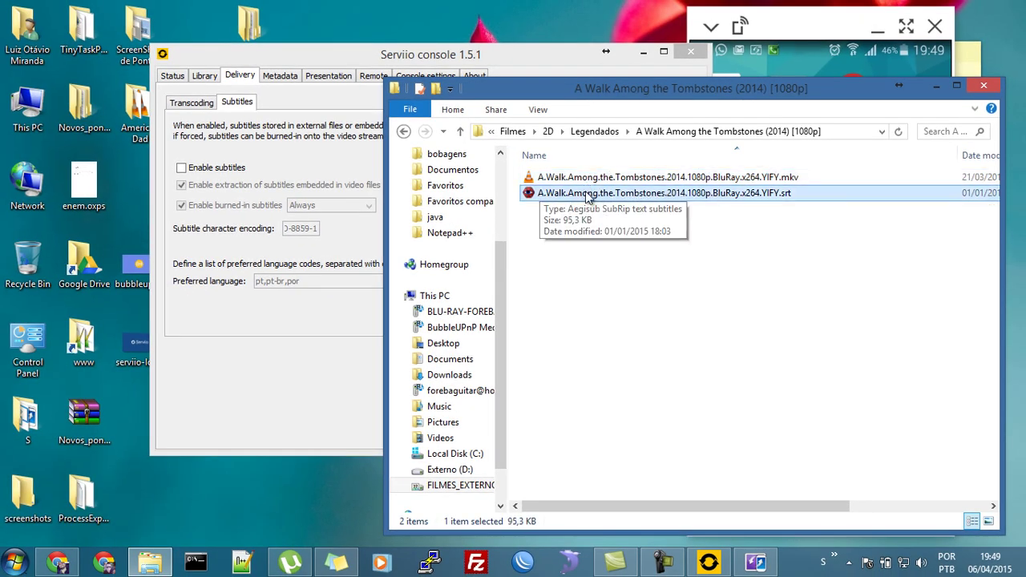
{"action": "left_click", "coordinate": [588, 183]}
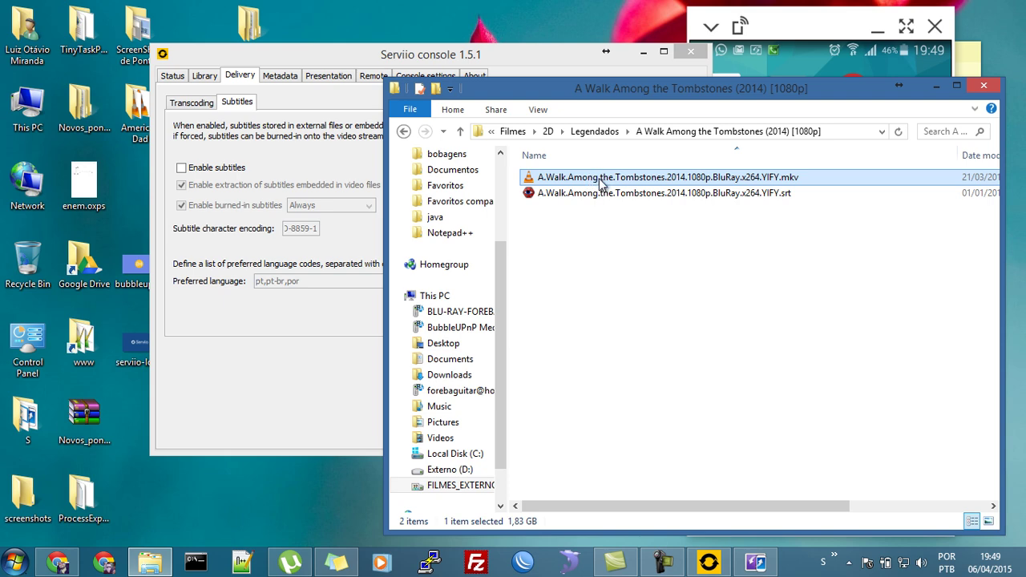
{"action": "left_click", "coordinate": [646, 248]}
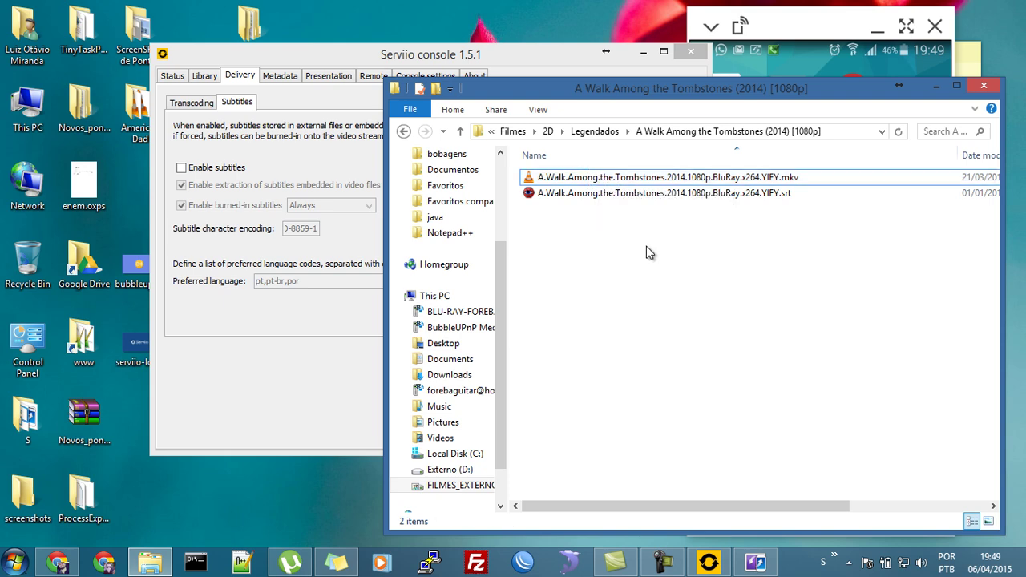
{"action": "left_click", "coordinate": [359, 300]}
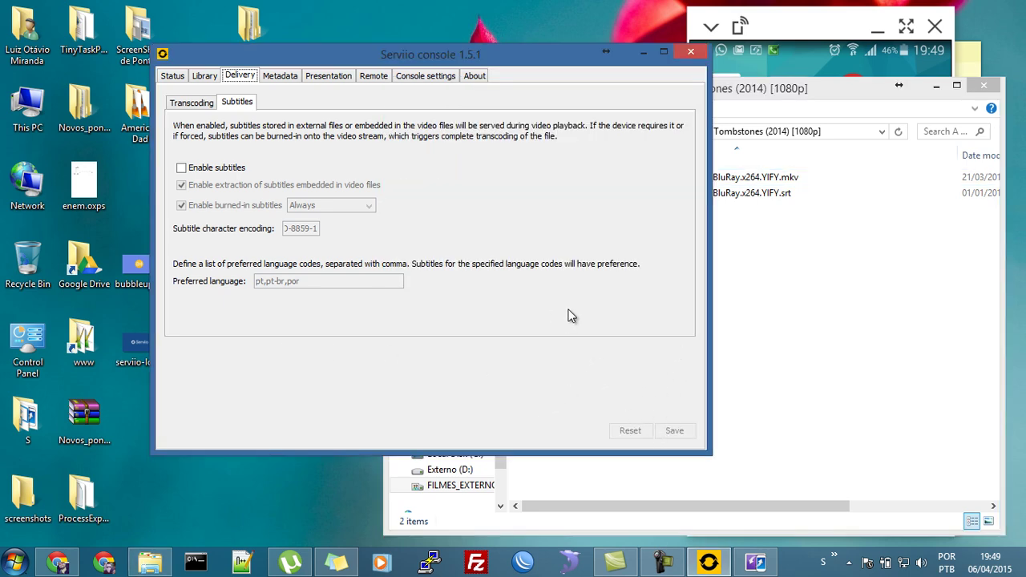
Step: Close the Serviio console and the File Explorer window
{"action": "left_click", "coordinate": [713, 232]}
{"action": "left_click", "coordinate": [537, 60]}
{"action": "left_click", "coordinate": [694, 51]}
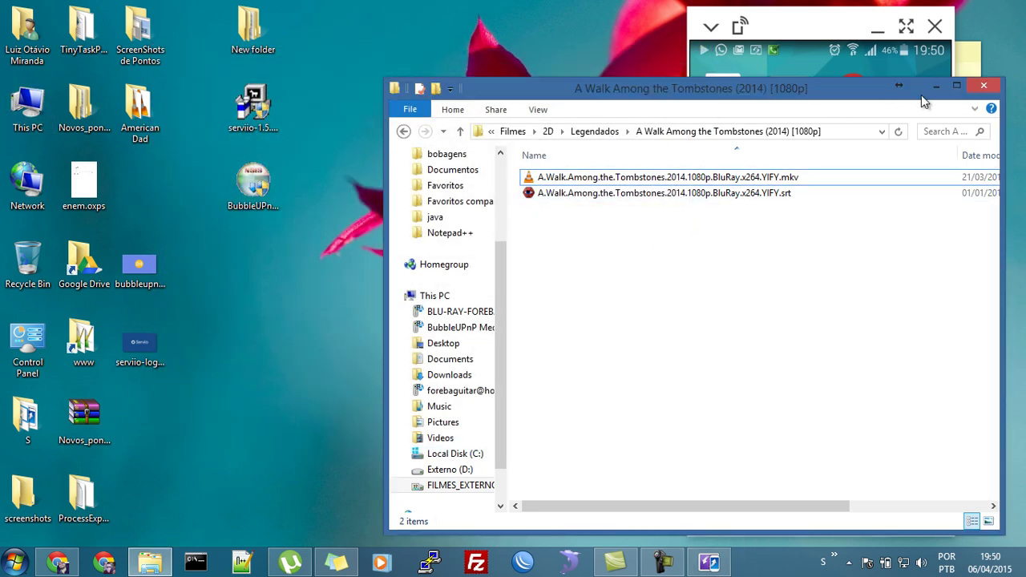
{"action": "left_click", "coordinate": [983, 85]}
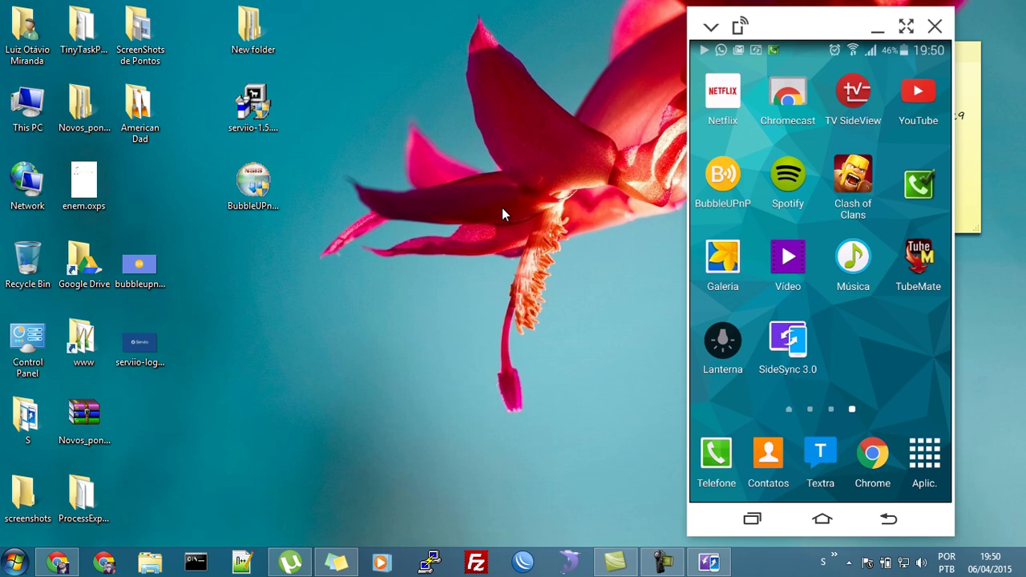
Step: Open Task Manager, show the Ethernet throughput graph, and move the window clear of the mirrored phone screen
{"action": "key", "text": "super"}
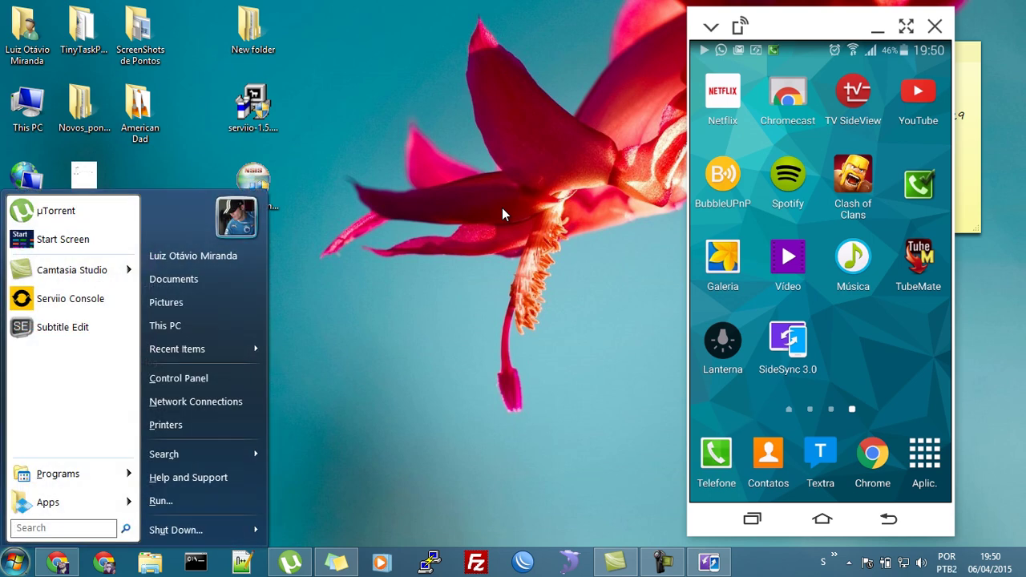
{"action": "key", "text": "ctrl+shift+Escape"}
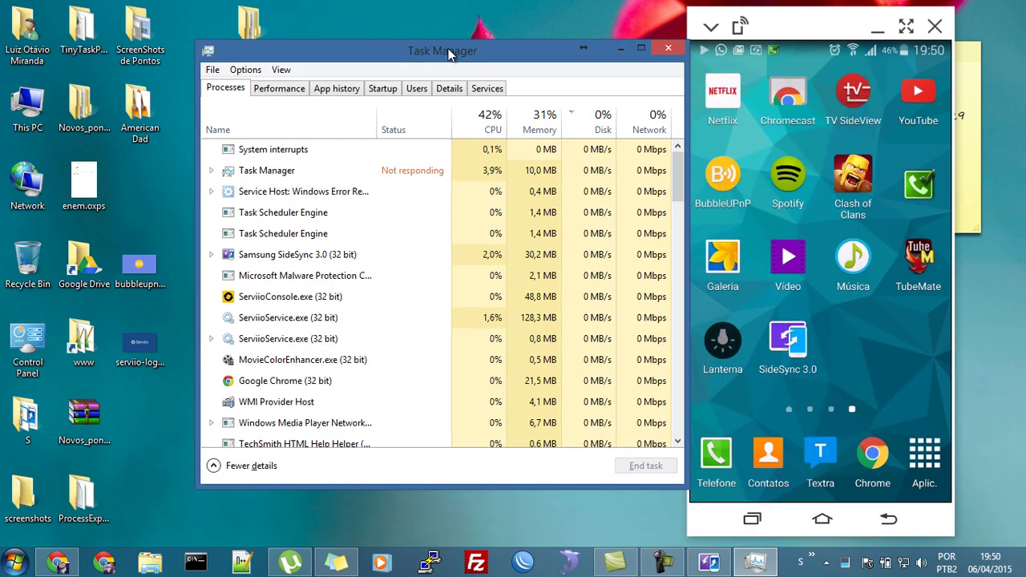
{"action": "left_click", "coordinate": [289, 89]}
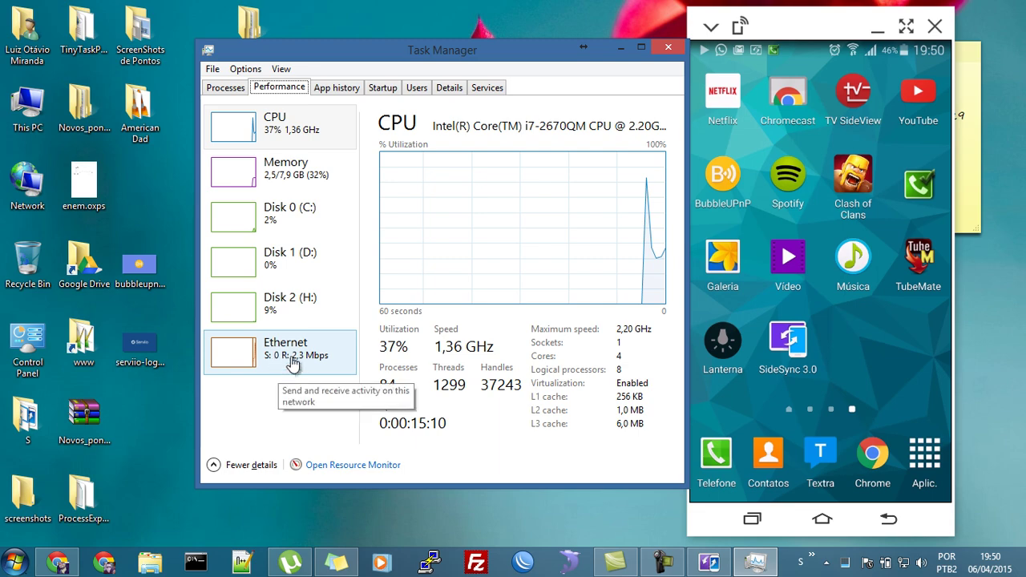
{"action": "left_click", "coordinate": [295, 361]}
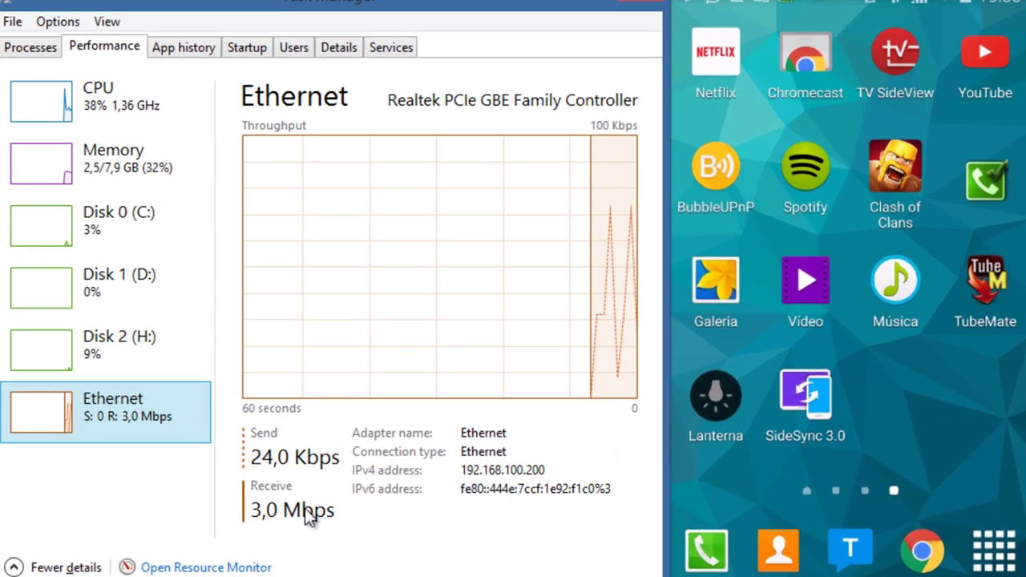
{"action": "left_click_drag", "start_coordinate": [359, 8], "coordinate": [280, 2]}
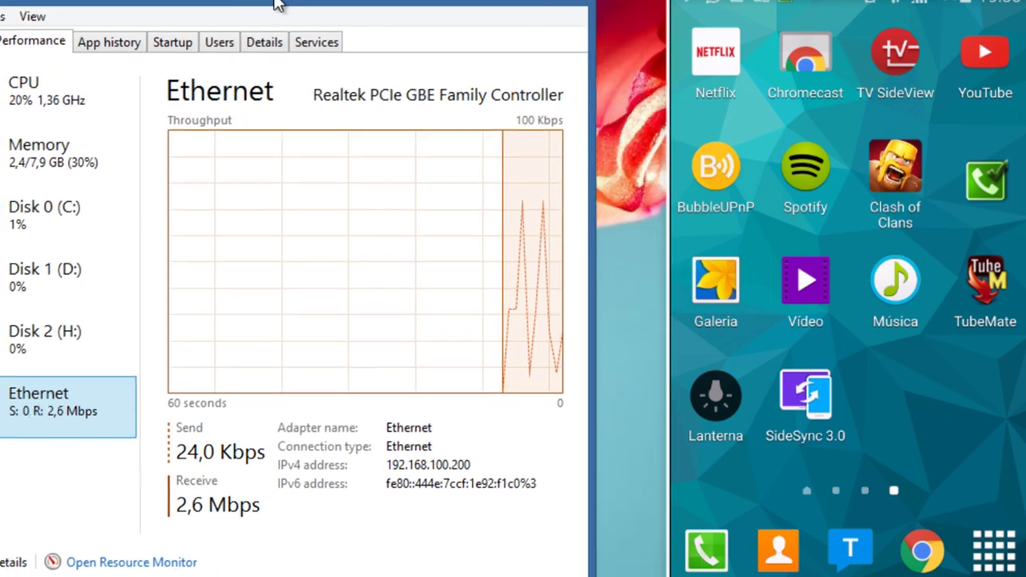
Step: Switch to BubbleUPnP on the mirrored phone and browse the shared video folders through H:, Filmes and 2D to Dual-Audio
{"action": "left_click", "coordinate": [805, 281]}
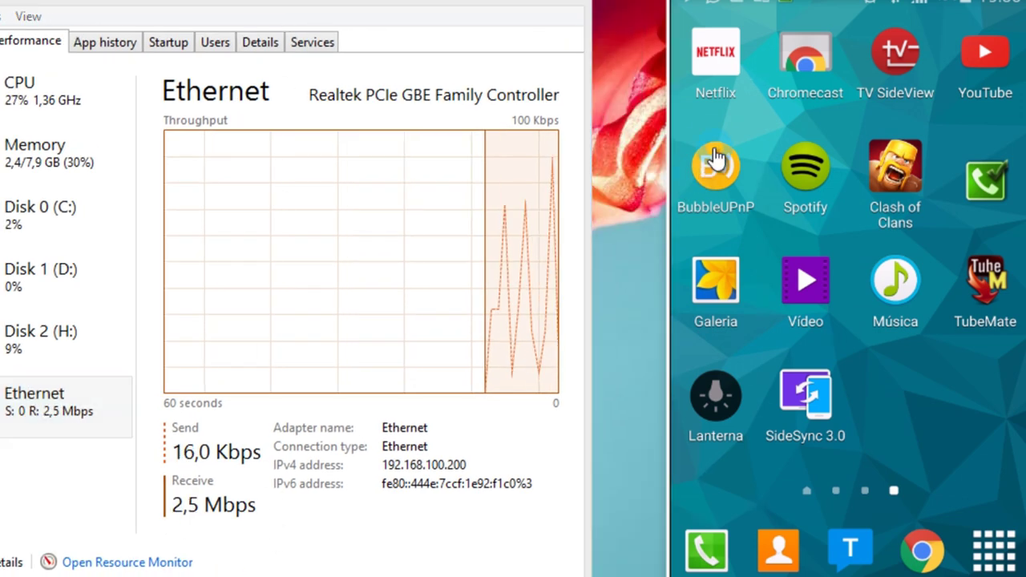
{"action": "left_click", "coordinate": [819, 293]}
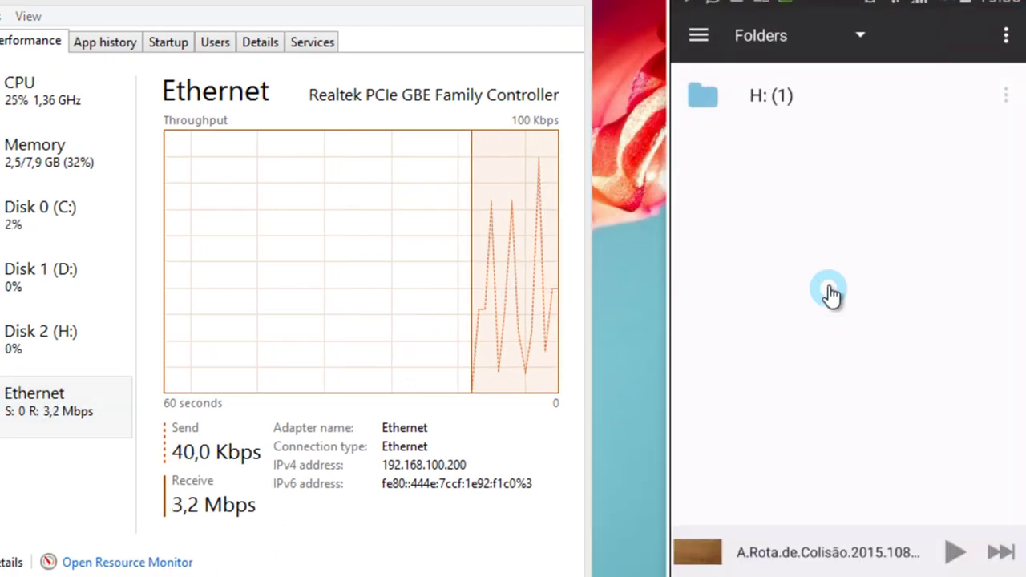
{"action": "left_click", "coordinate": [816, 108]}
{"action": "left_click", "coordinate": [813, 103]}
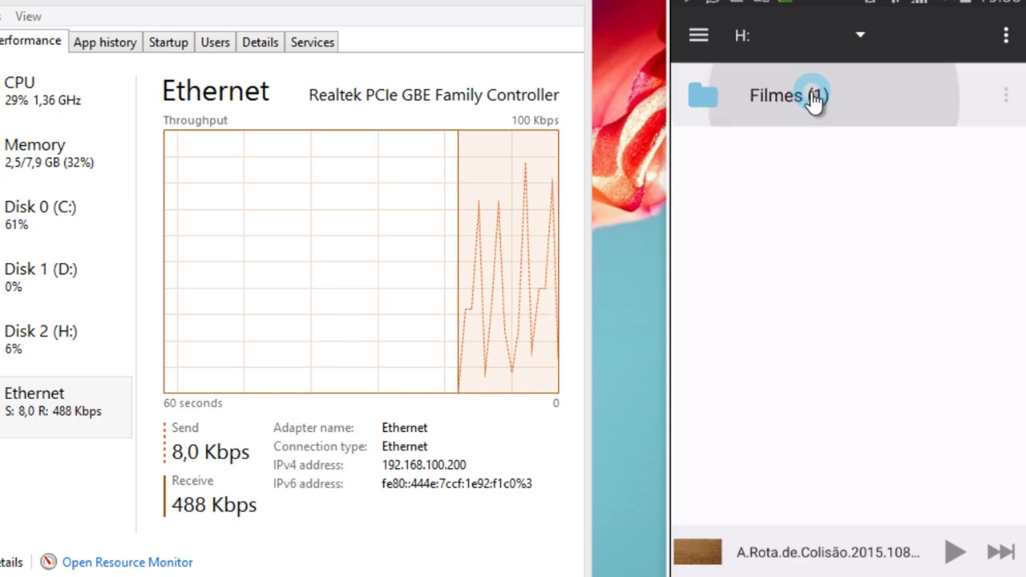
{"action": "left_click", "coordinate": [804, 104]}
{"action": "left_click", "coordinate": [828, 120]}
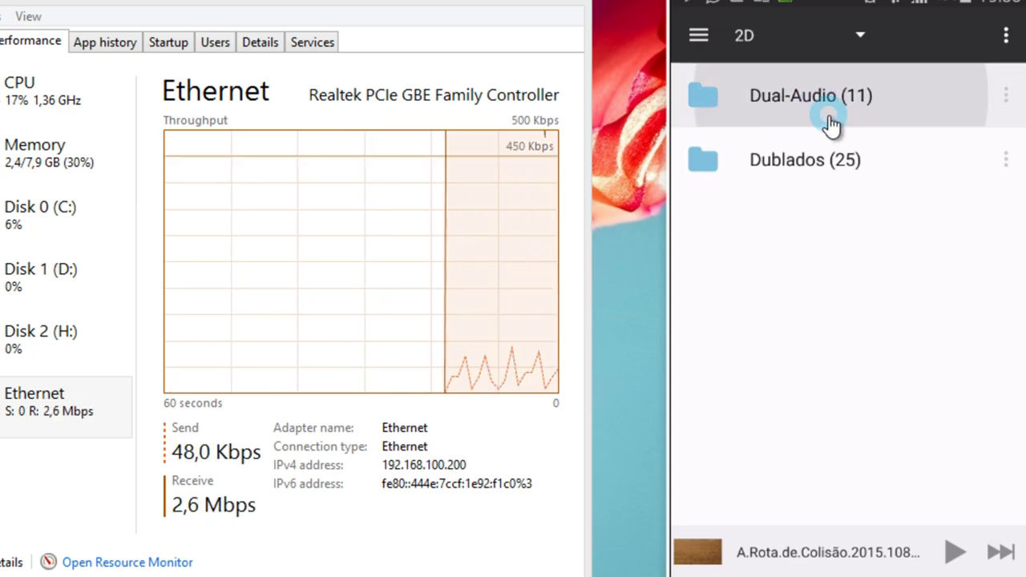
Step: Open the THE_SCORPION_KING_4_DUAL-AUDIO folder and select the movie THE_SCORPION_KING_4_HDCLUB.mkv
{"action": "scroll", "coordinate": [818, 337], "scroll_direction": "down", "scroll_amount": 3}
{"action": "scroll", "coordinate": [816, 357], "scroll_direction": "down", "scroll_amount": 3}
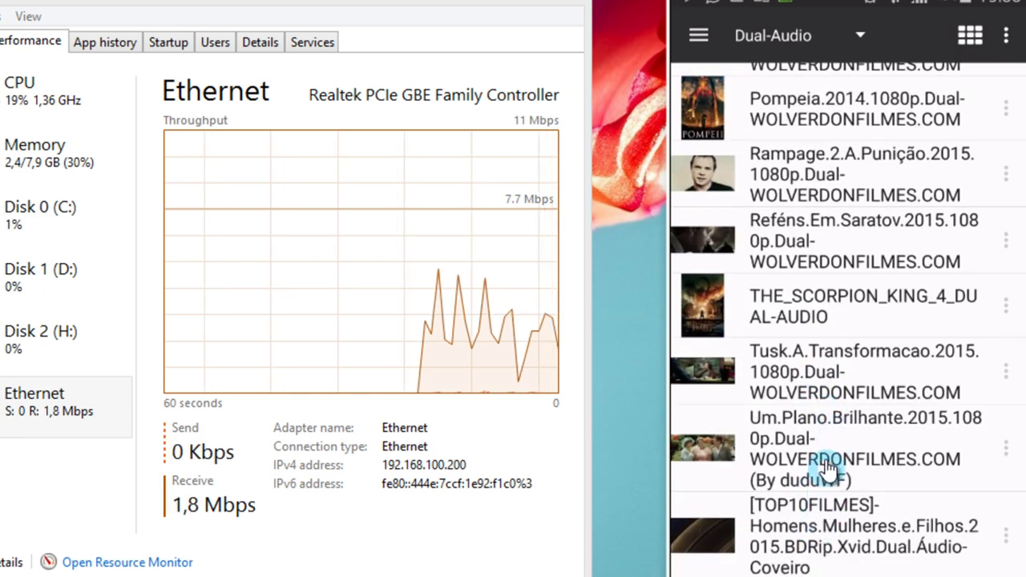
{"action": "left_click", "coordinate": [816, 297]}
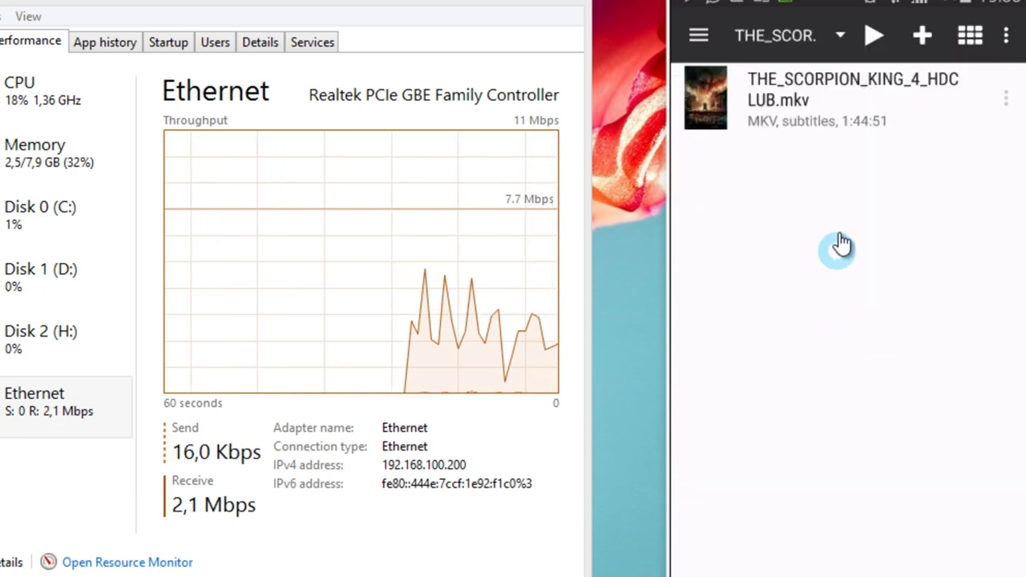
{"action": "left_click", "coordinate": [812, 94]}
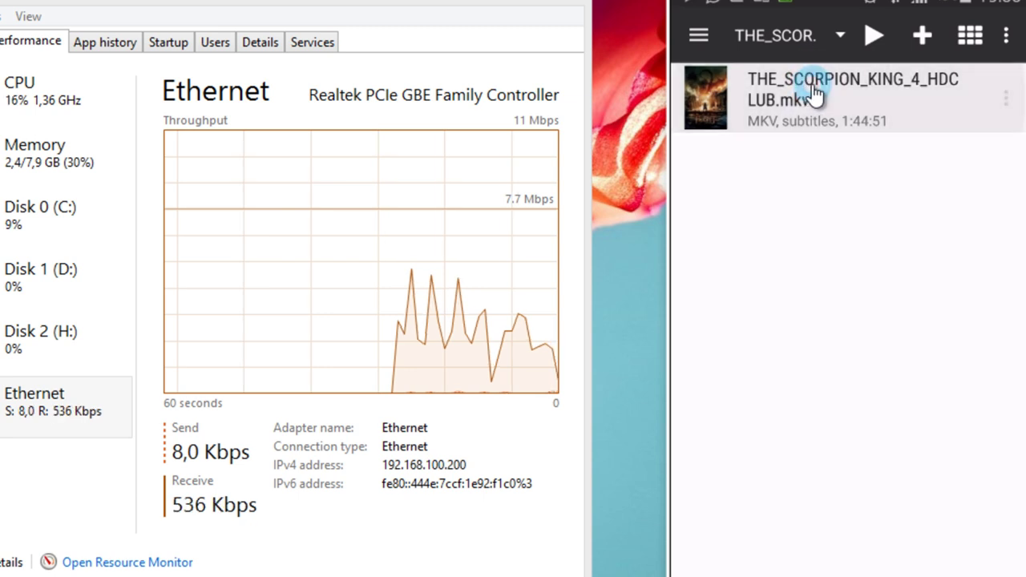